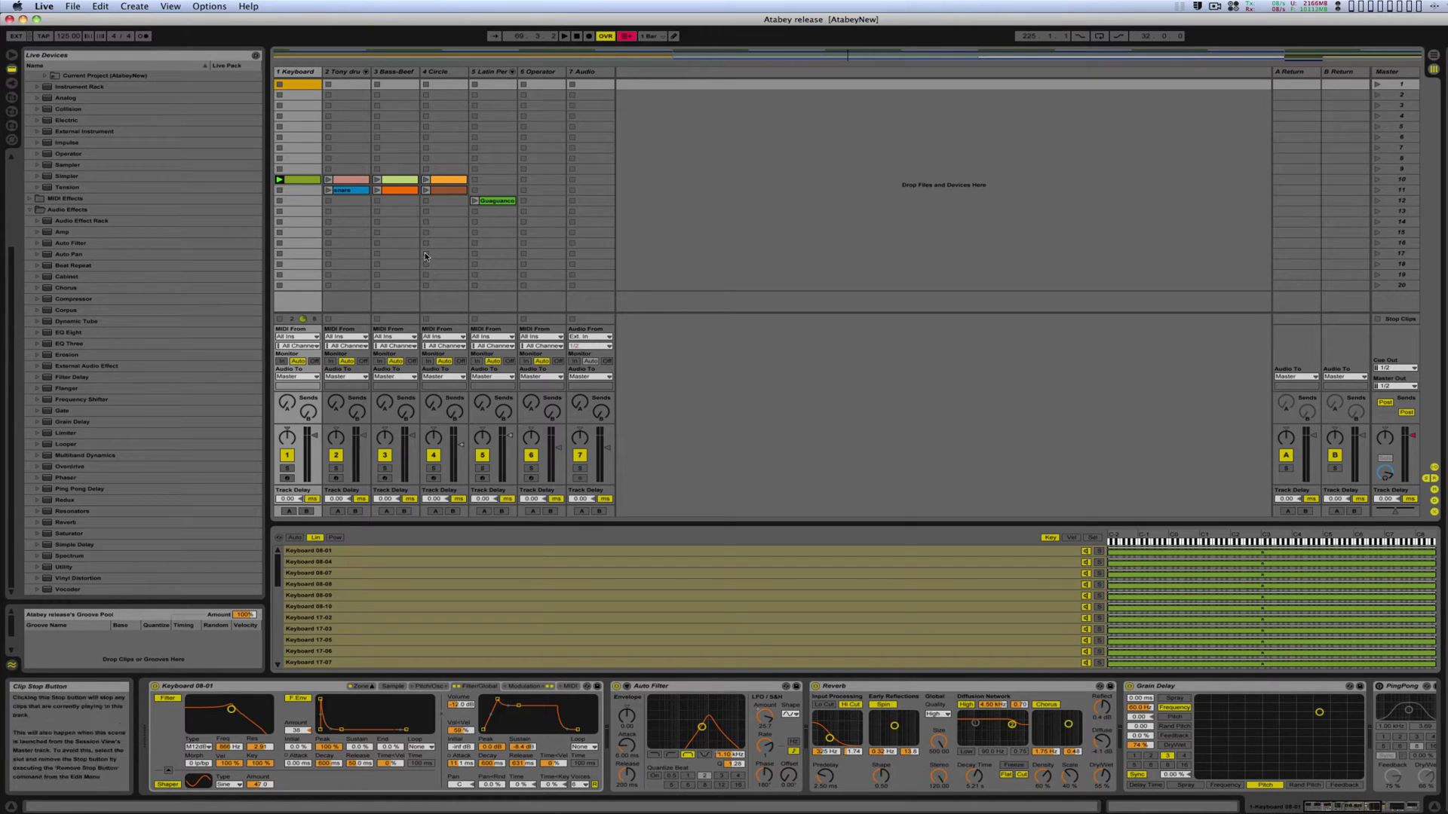
- Review the device chains of the Tony drum, Bass-Beef and Circle tracks
{"action": "left_click", "coordinate": [345, 71]}
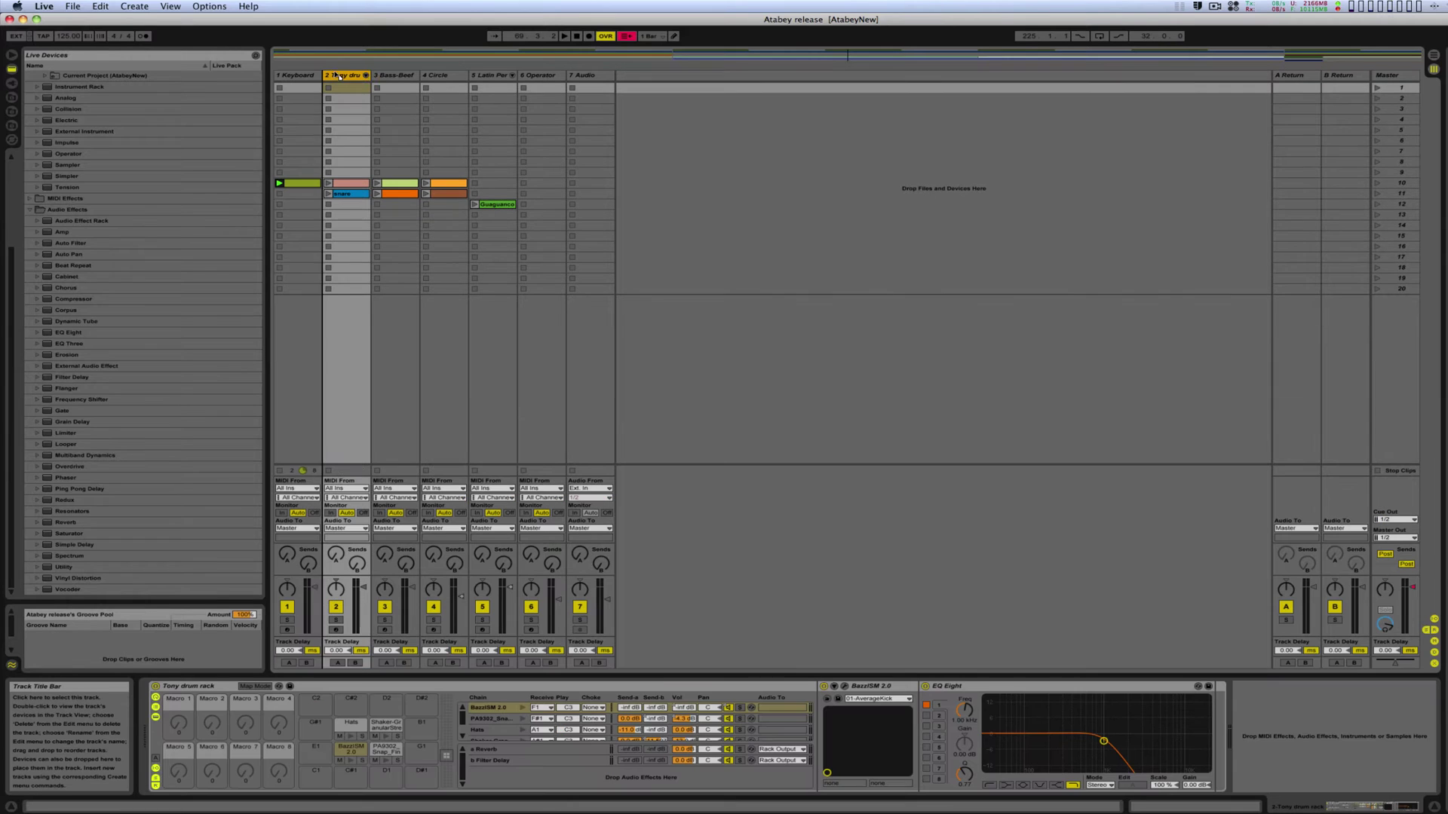
{"action": "left_click", "coordinate": [390, 75]}
{"action": "left_click", "coordinate": [436, 75]}
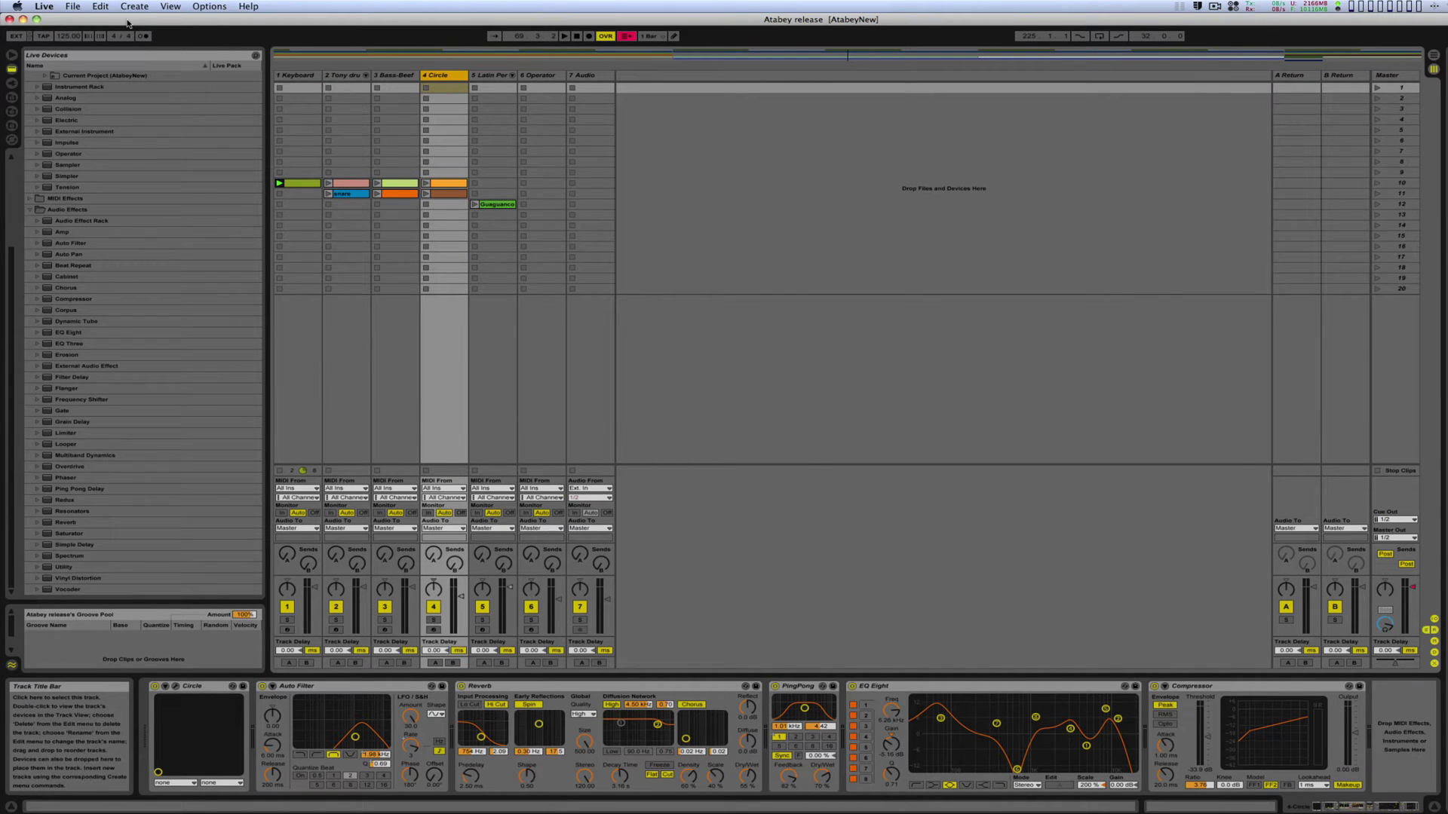
- Open the audio export settings, look through the available Rendered Track choices, and cancel
{"action": "left_click", "coordinate": [72, 6]}
{"action": "left_click", "coordinate": [72, 6]}
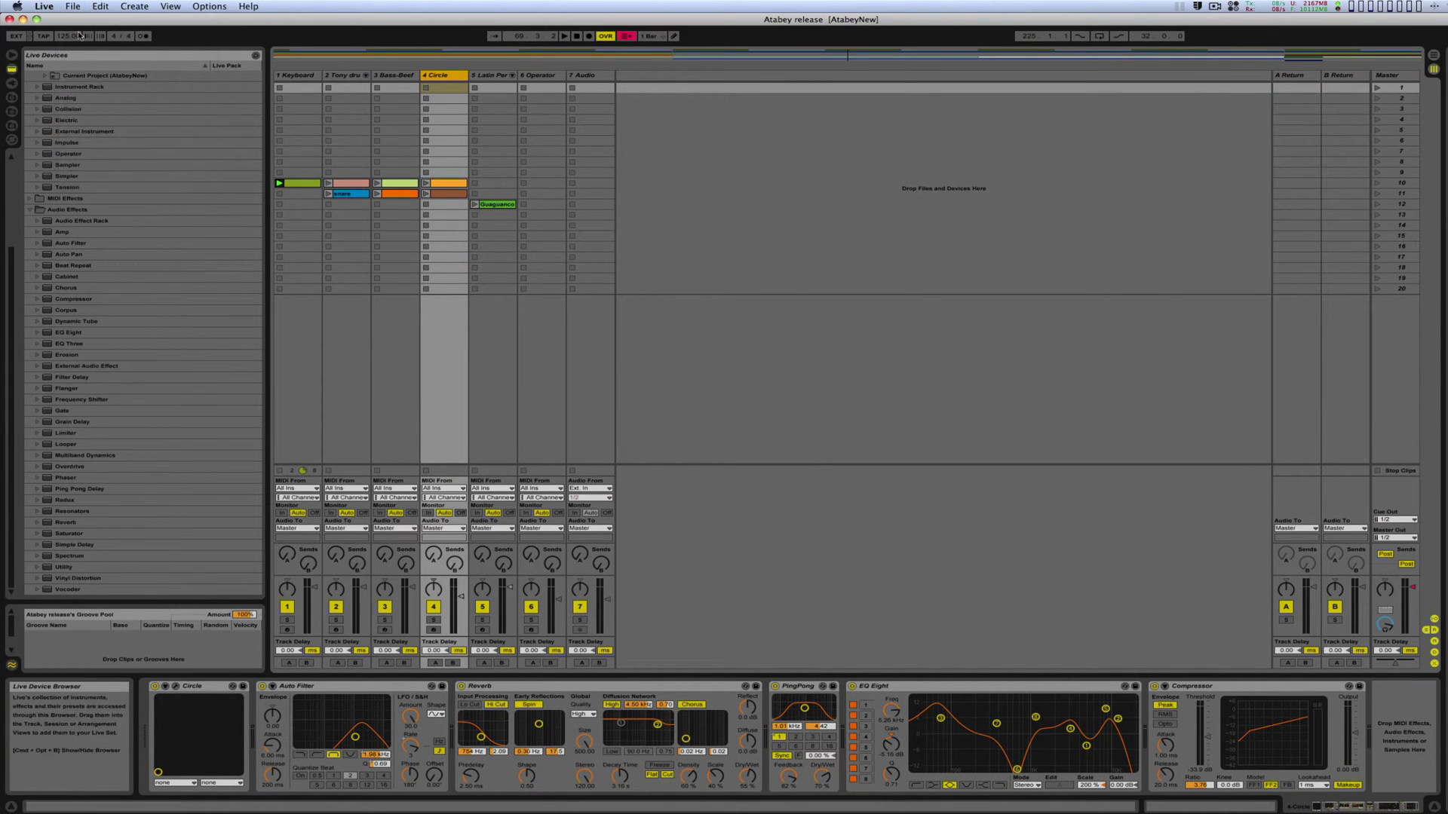
{"action": "left_click", "coordinate": [73, 6]}
{"action": "left_click", "coordinate": [113, 159]}
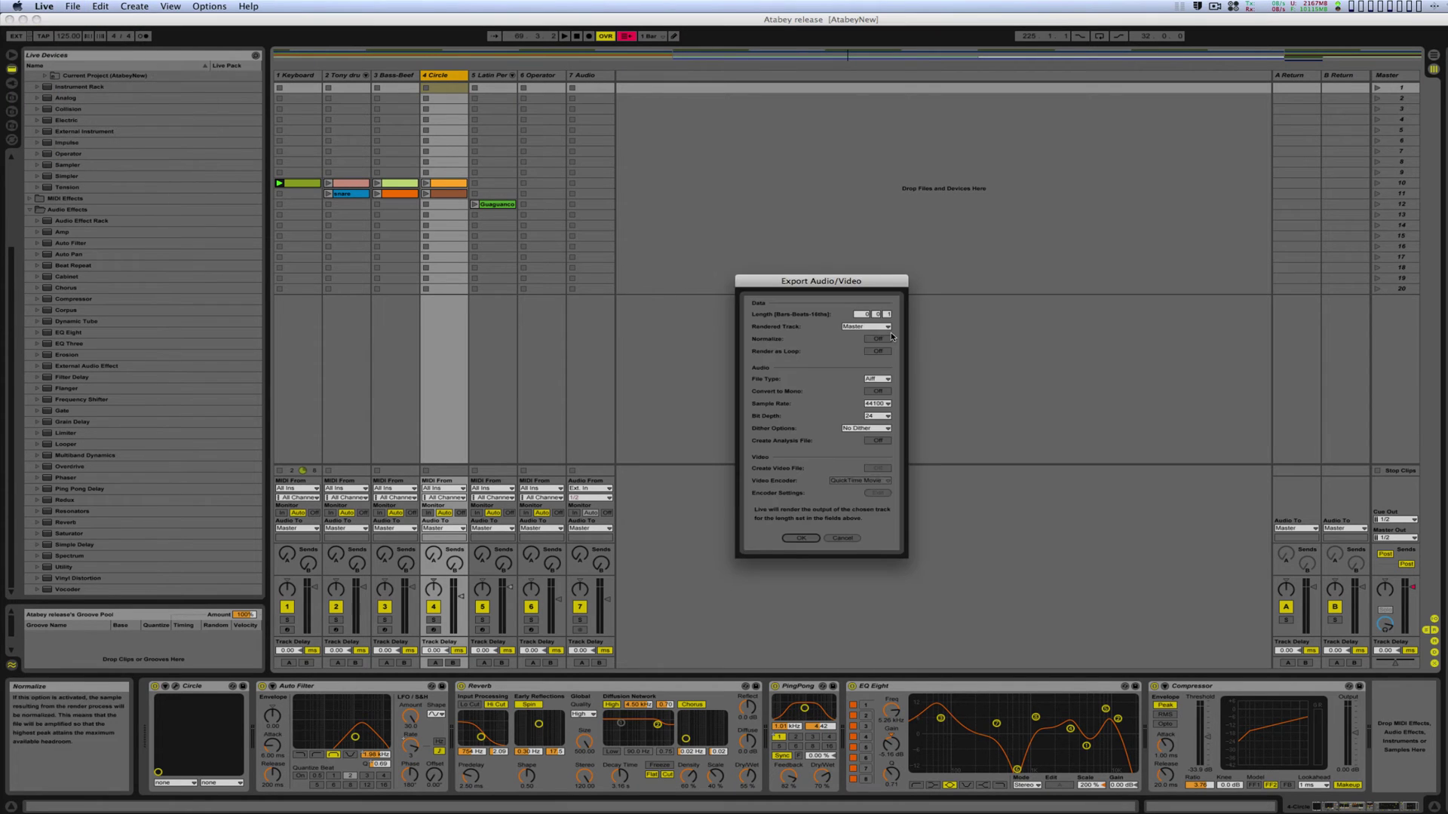
{"action": "left_click", "coordinate": [866, 329]}
{"action": "left_click", "coordinate": [866, 329]}
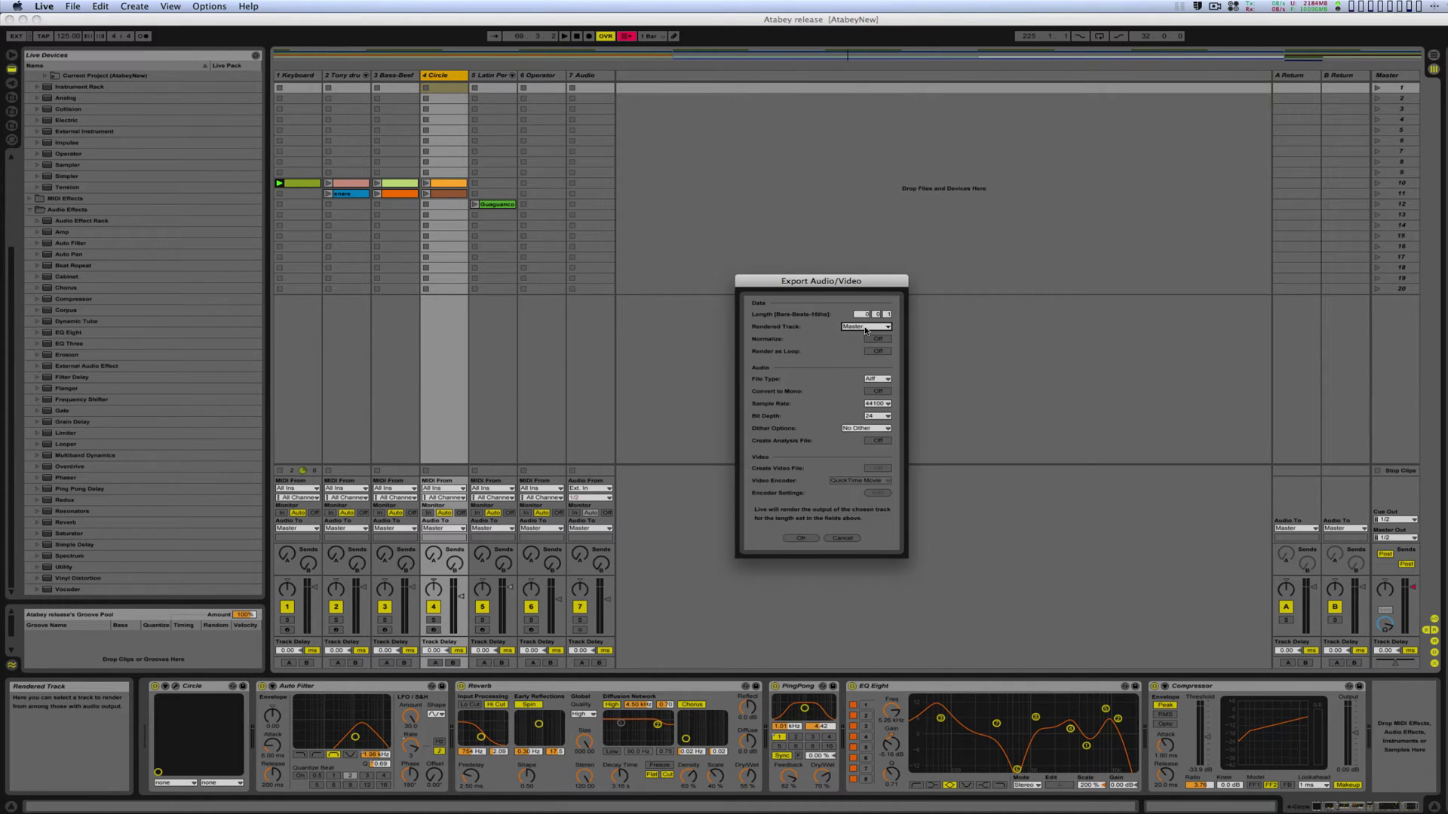
{"action": "left_click", "coordinate": [865, 329]}
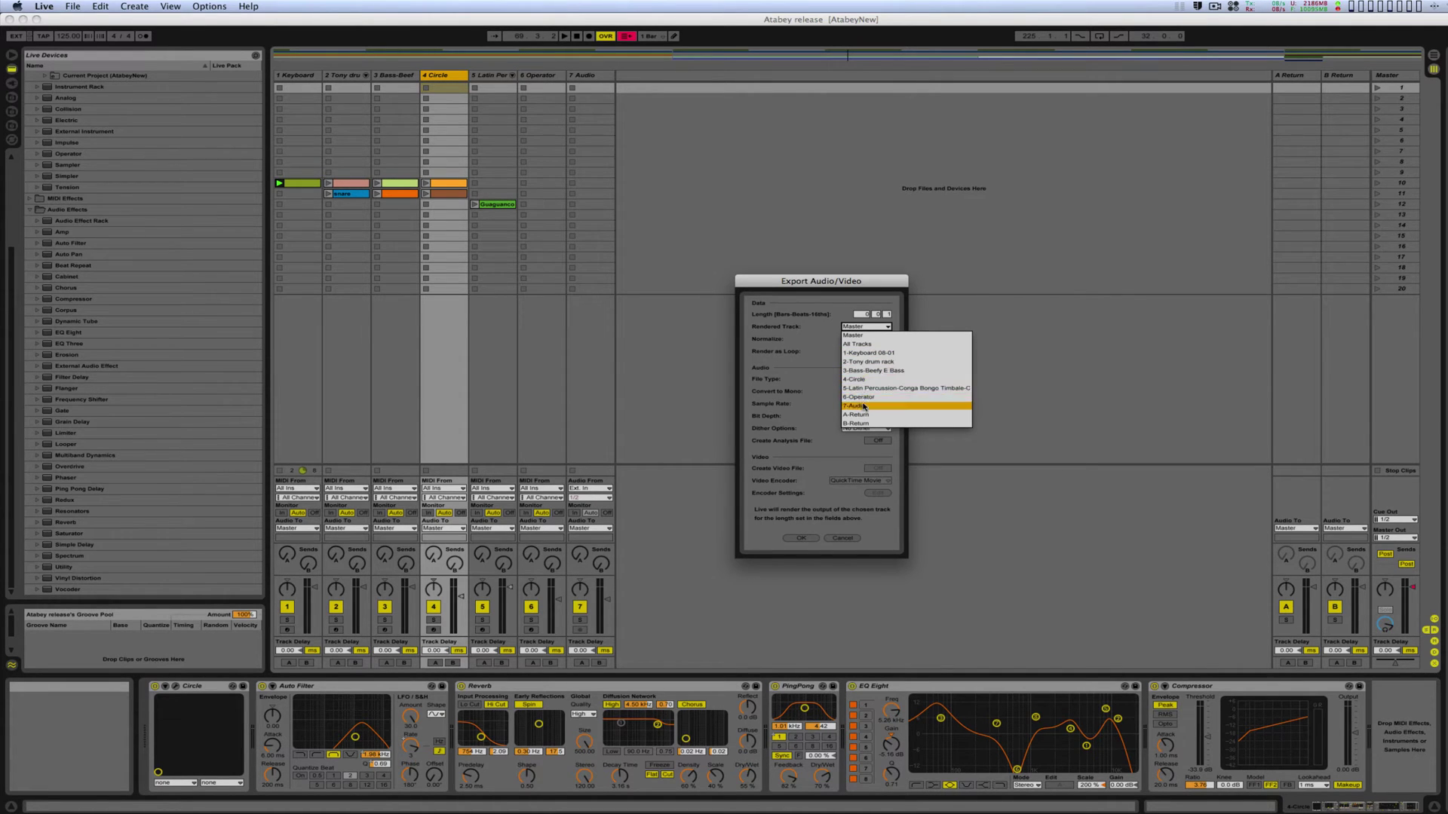
{"action": "left_click", "coordinate": [822, 398]}
{"action": "left_click", "coordinate": [843, 539]}
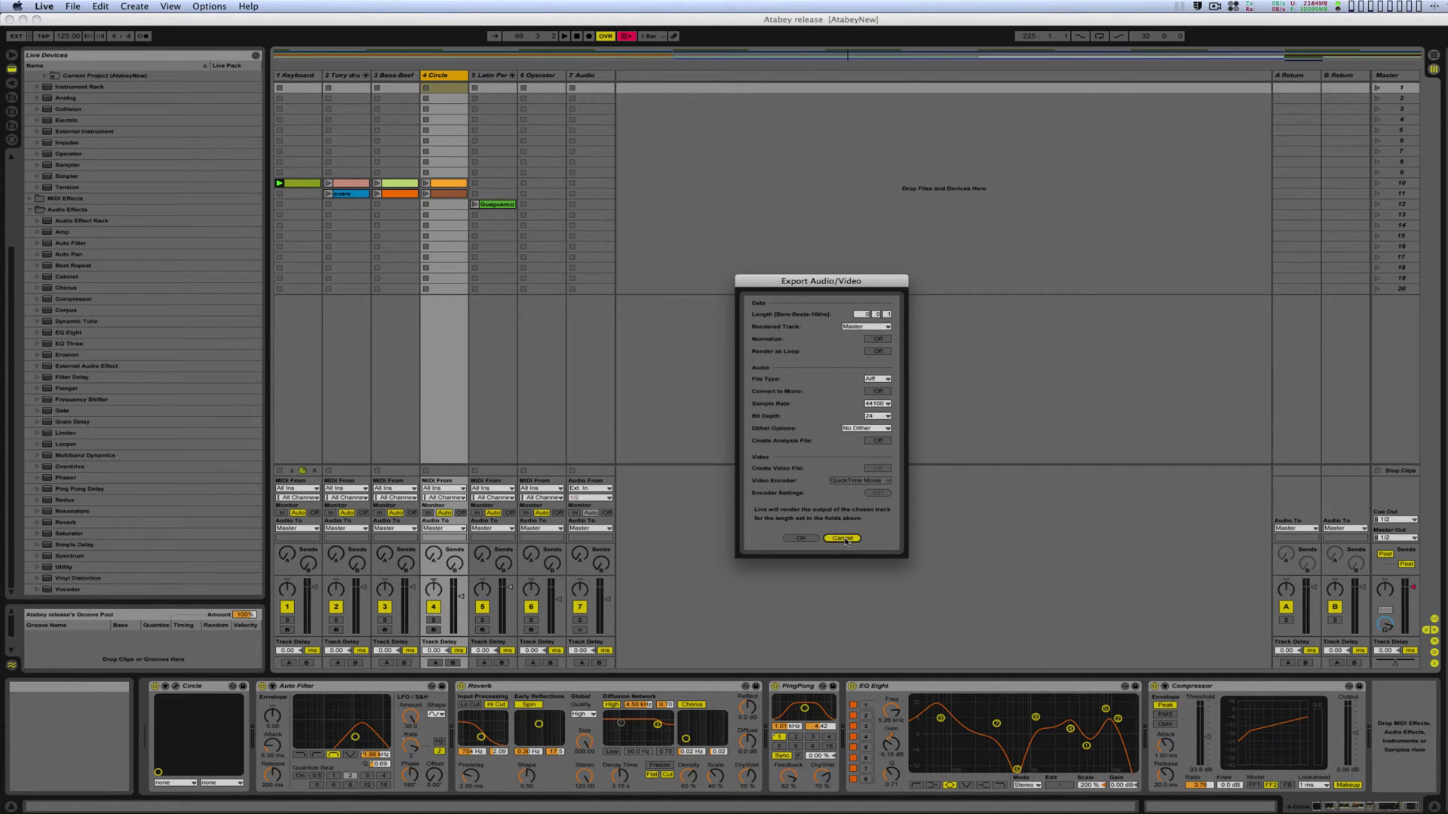
- Show the Arrangement View and select the whole song, from 1.1.1 to 245.1.1, using the loop range
{"action": "left_click", "coordinate": [1396, 77]}
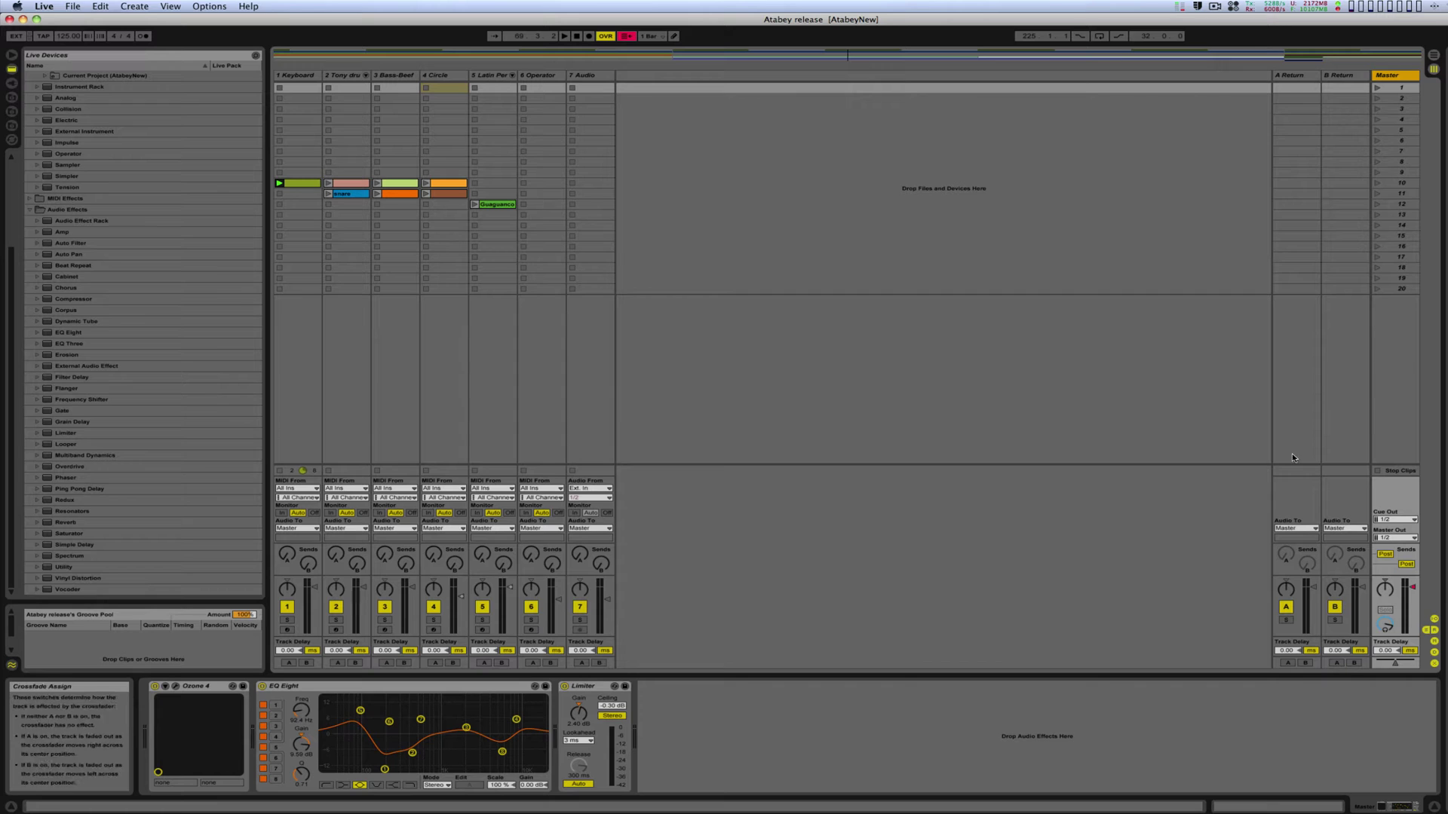
{"action": "left_click", "coordinate": [1434, 57]}
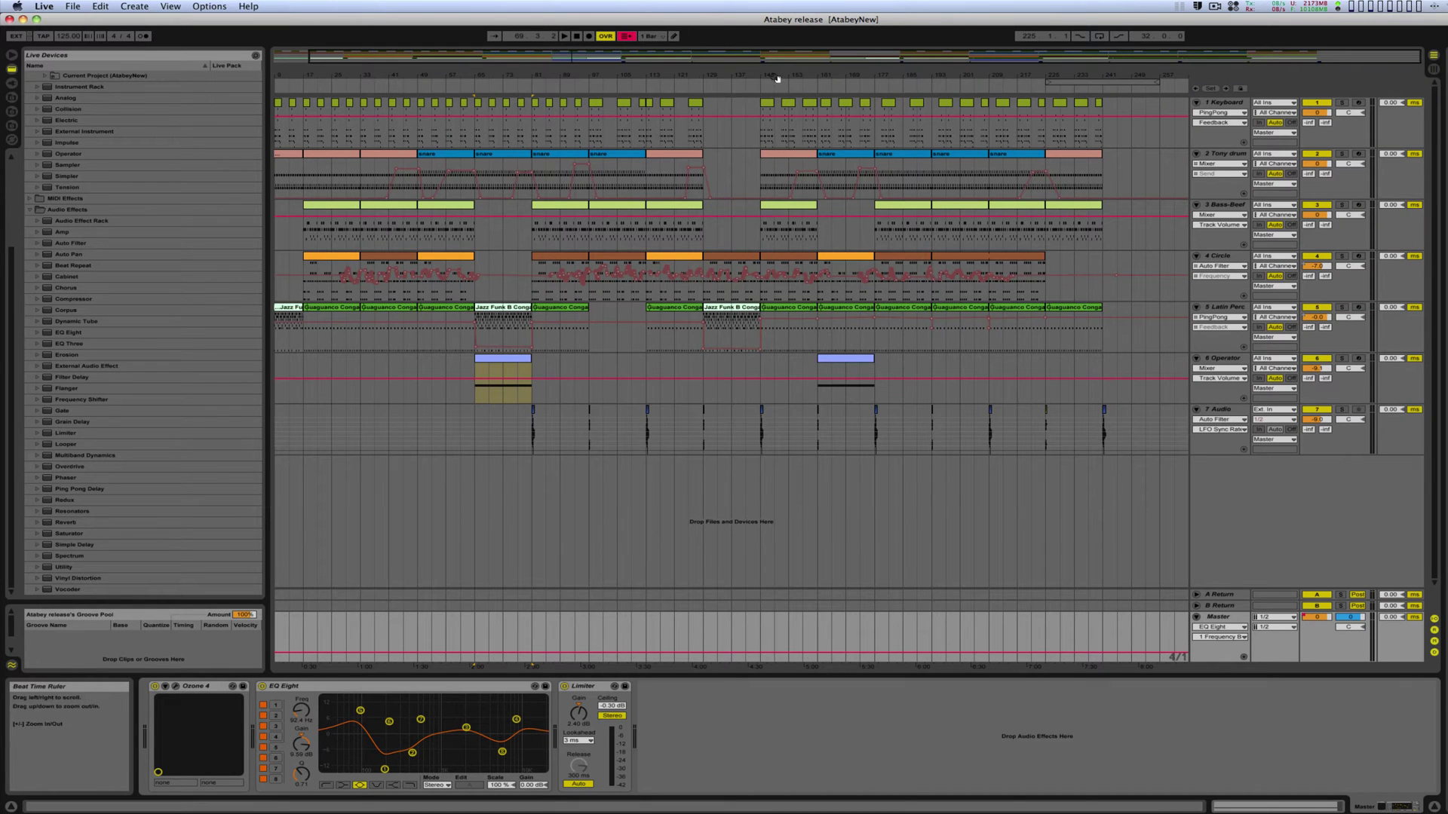
{"action": "left_click_drag", "start_coordinate": [1075, 82], "coordinate": [1117, 98]}
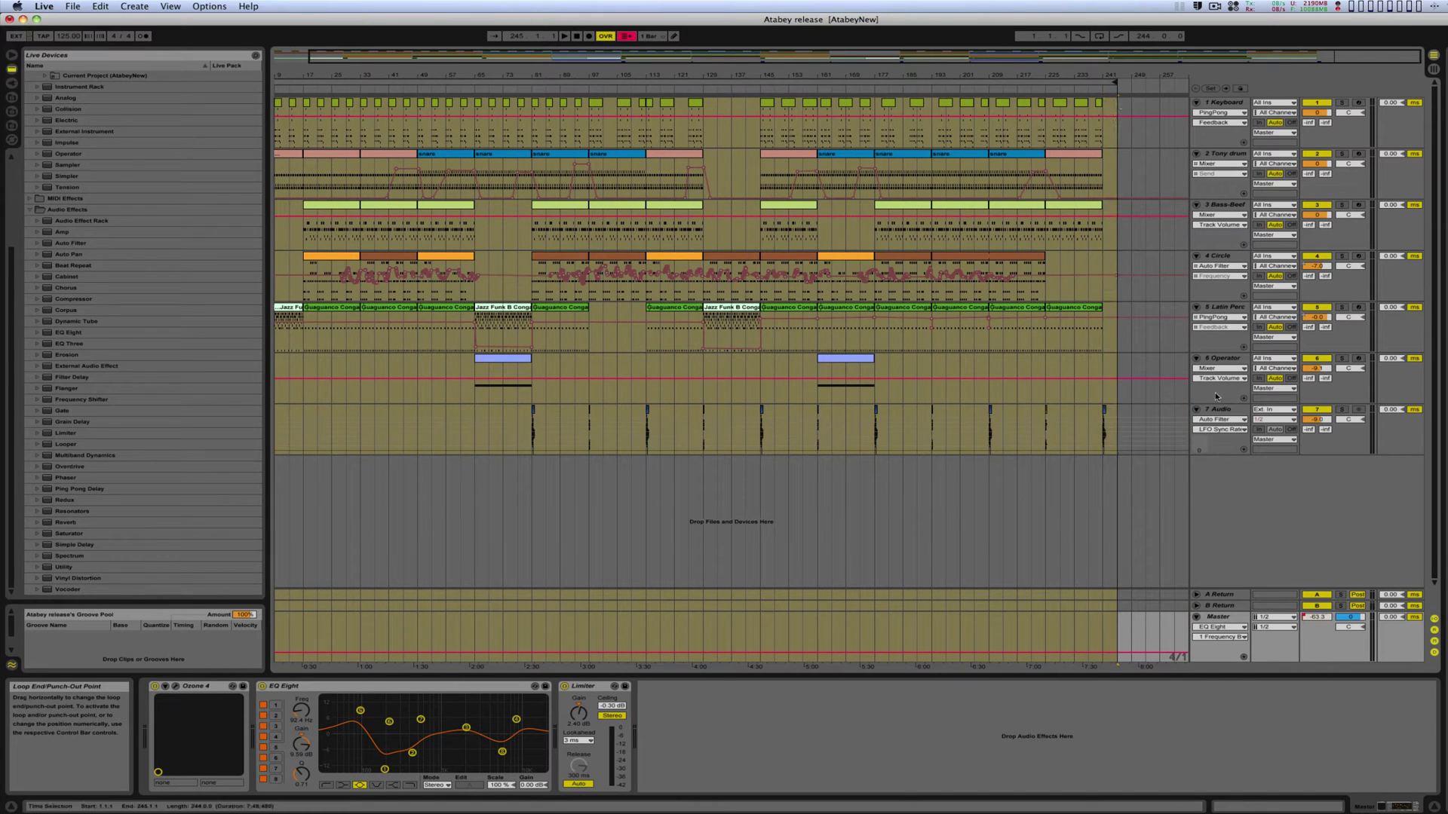
- Display the Master track's Track Volume automation and return playback to the arrangement's recorded automation
{"action": "left_click", "coordinate": [1239, 627]}
{"action": "left_click", "coordinate": [1237, 604]}
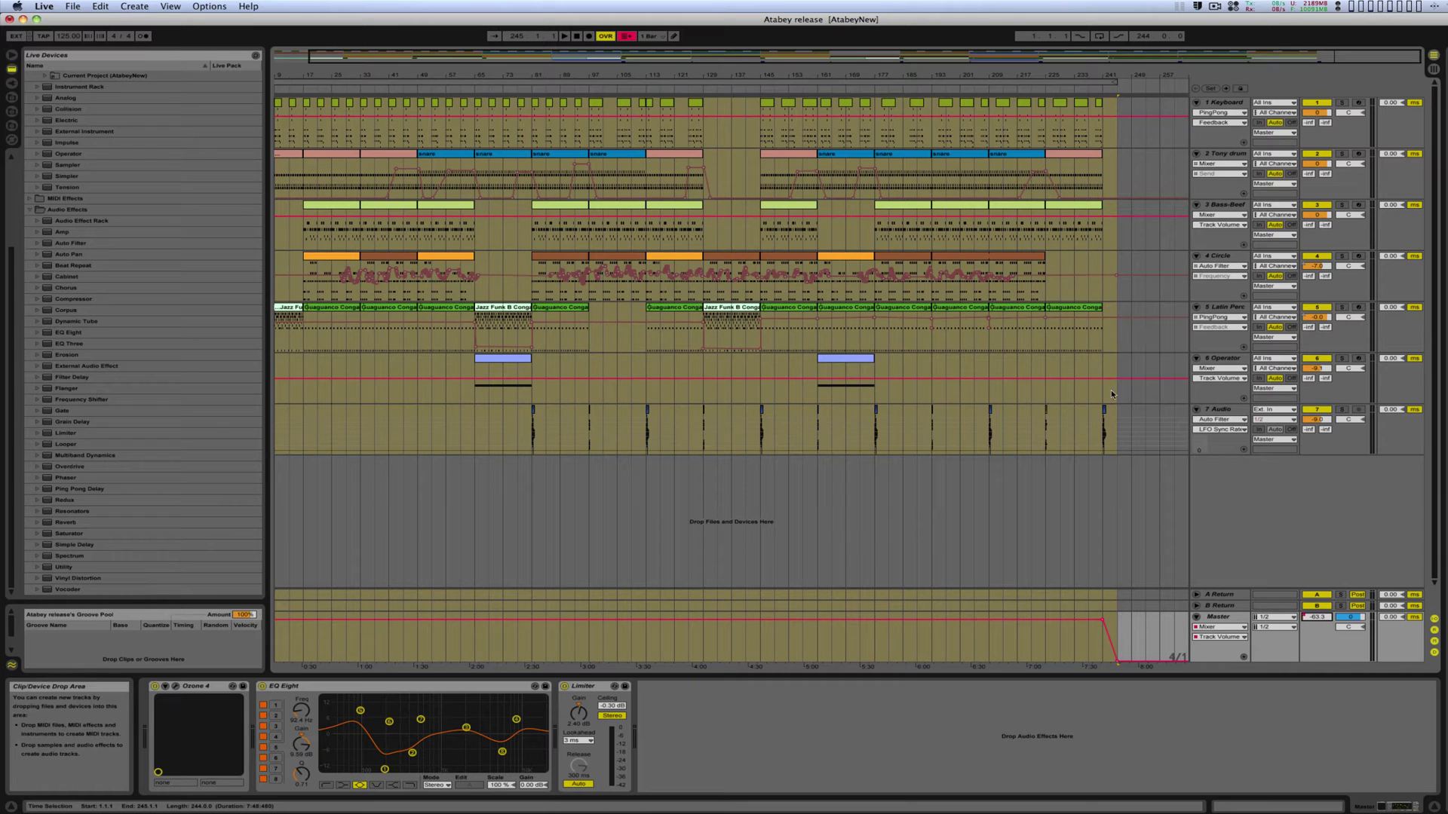
{"action": "left_click", "coordinate": [626, 36]}
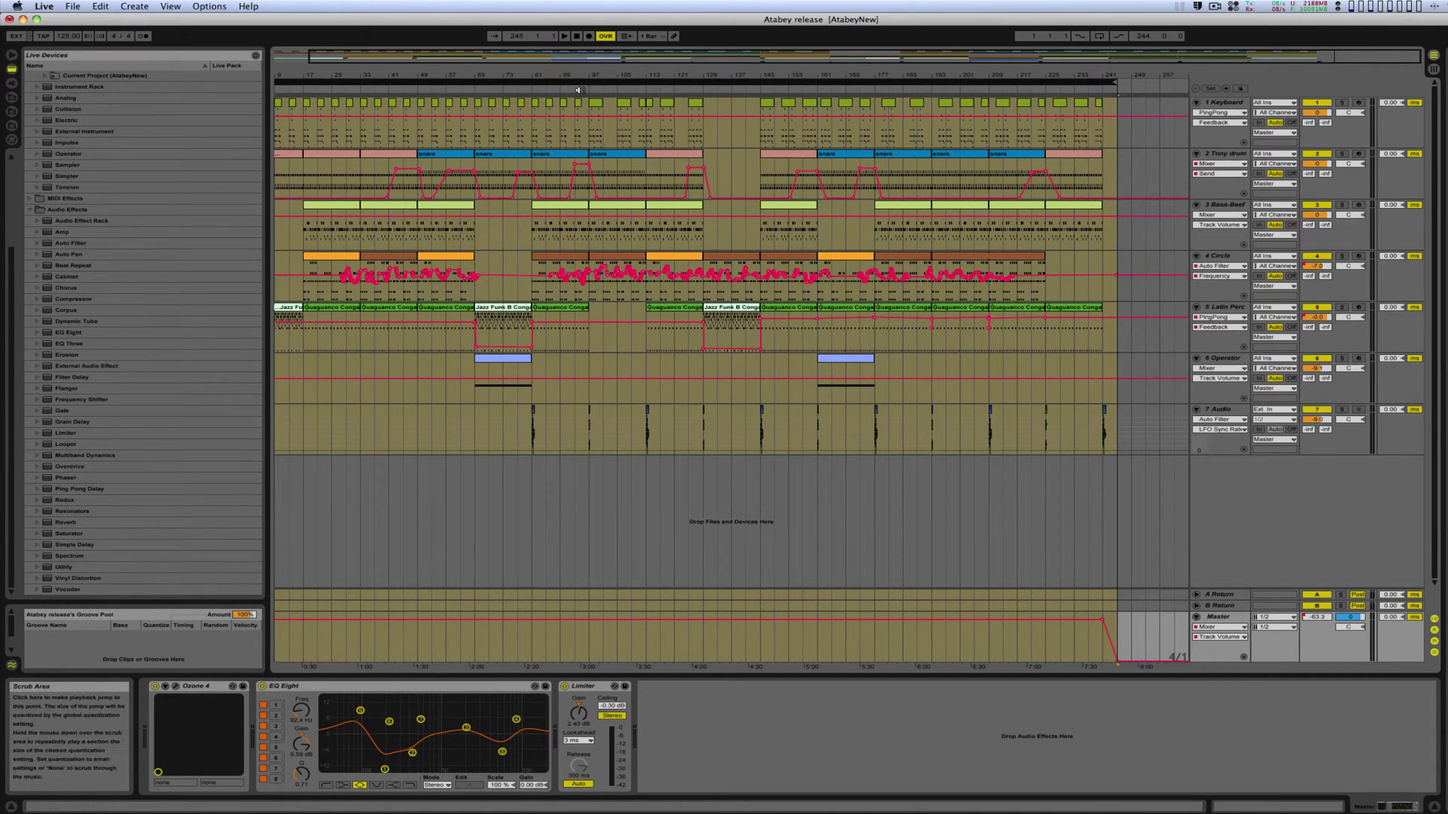
- Play the song from the middle, jump ahead to around bar 115, and stop playback
{"action": "left_click", "coordinate": [580, 89]}
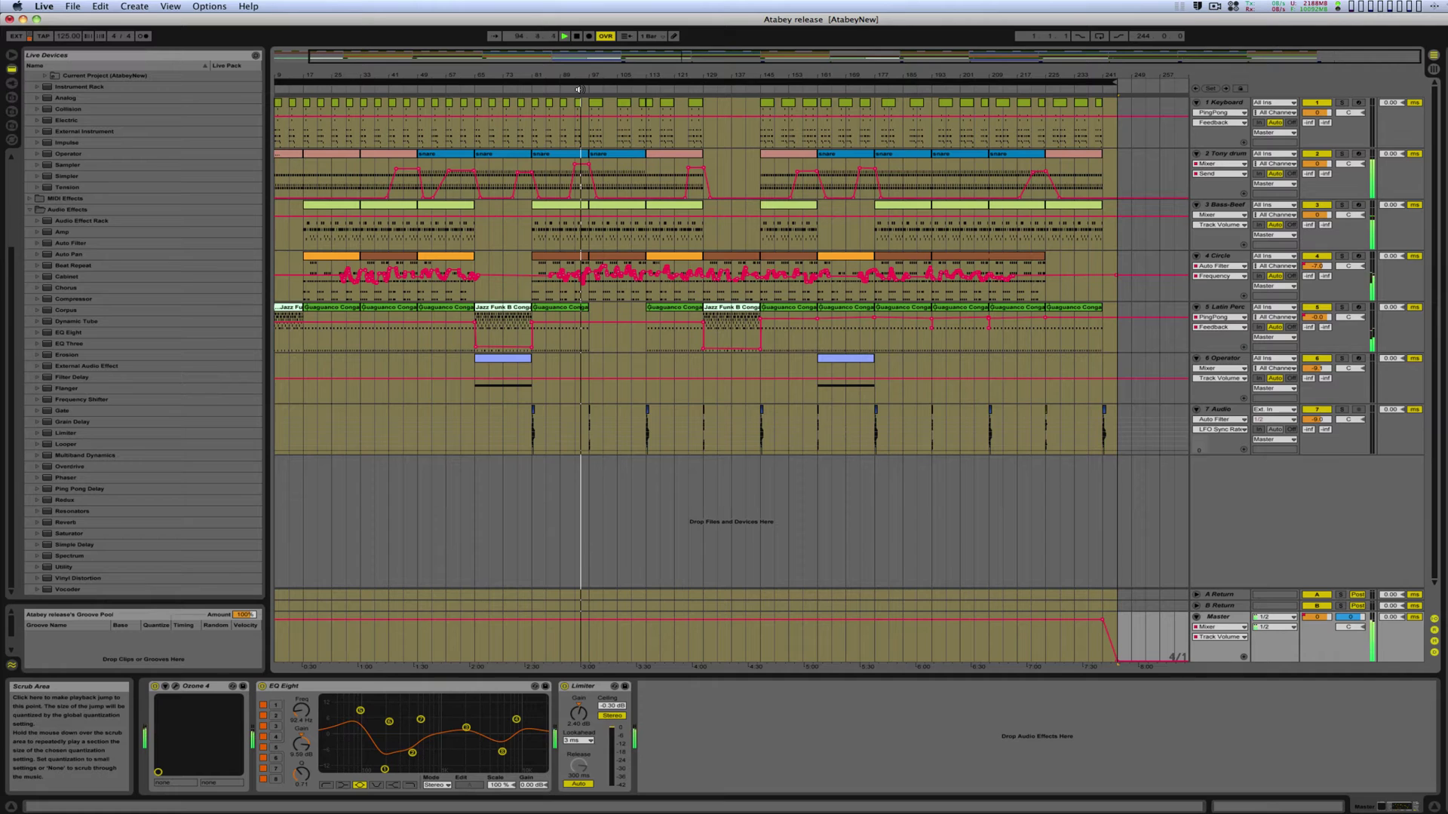
{"action": "left_click", "coordinate": [653, 90]}
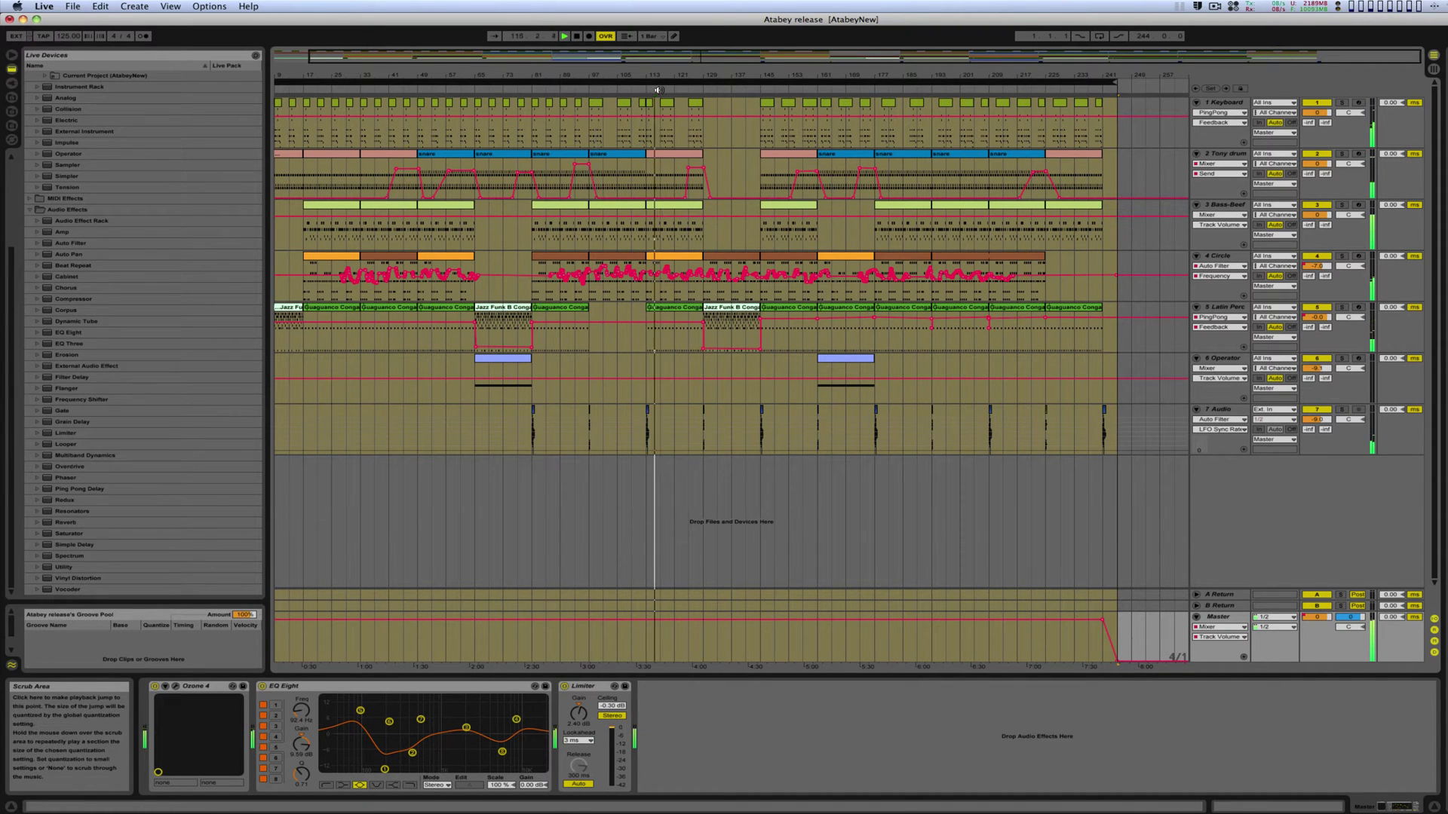
{"action": "key", "text": "space"}
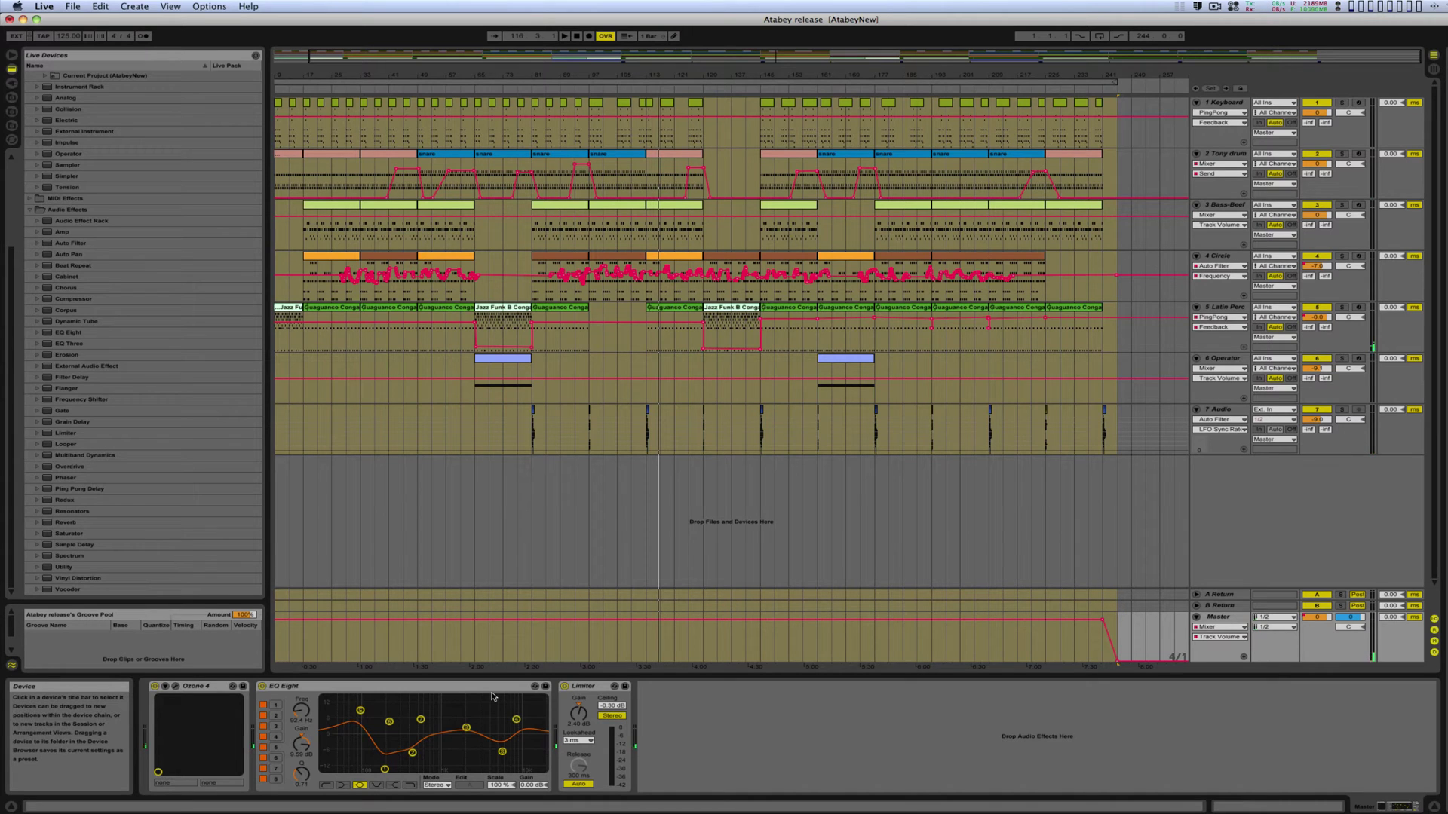
- Open the audio export settings for the selected song range and choose Master as the rendered track
{"action": "left_click", "coordinate": [932, 635]}
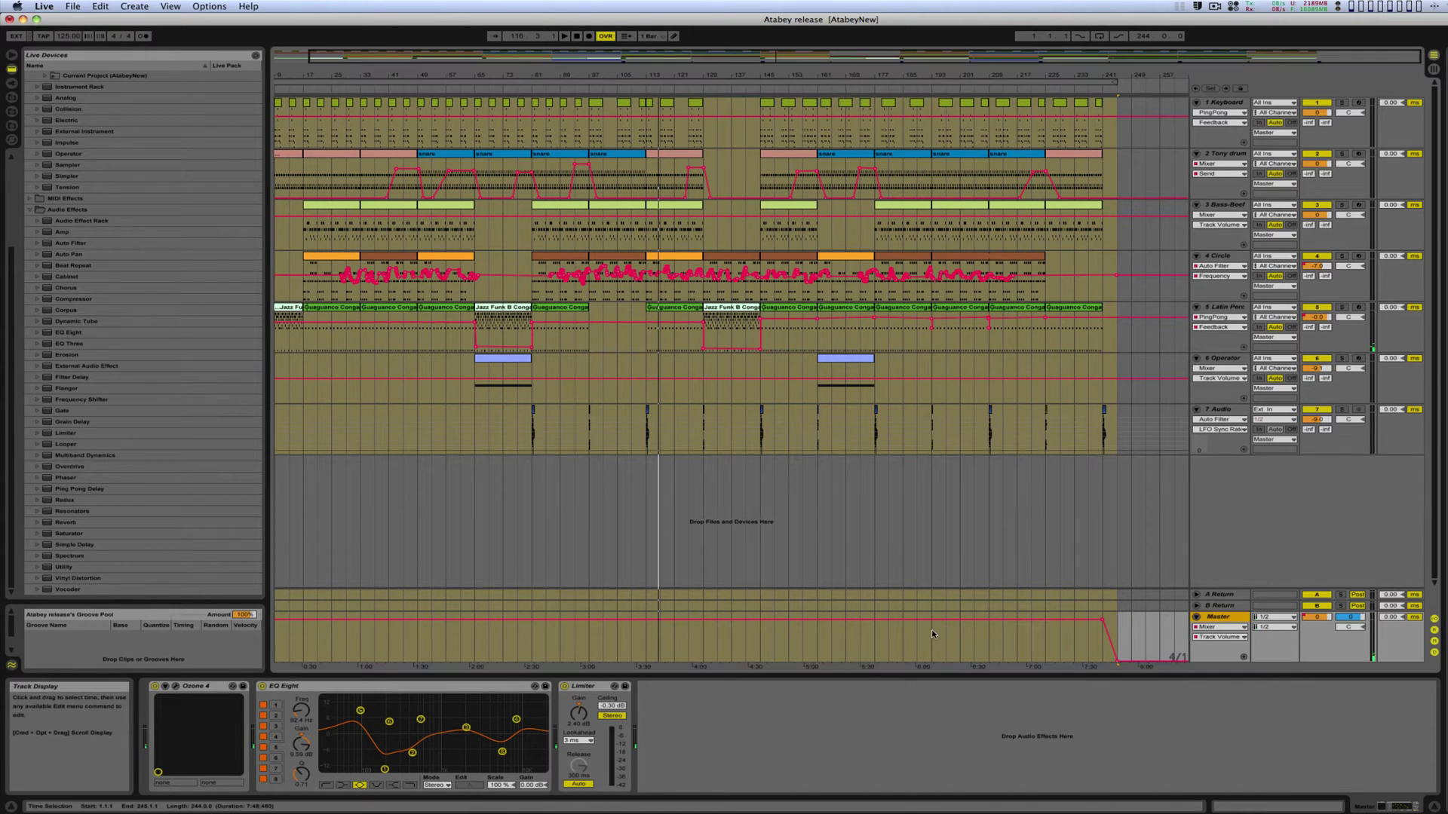
{"action": "left_click", "coordinate": [73, 6]}
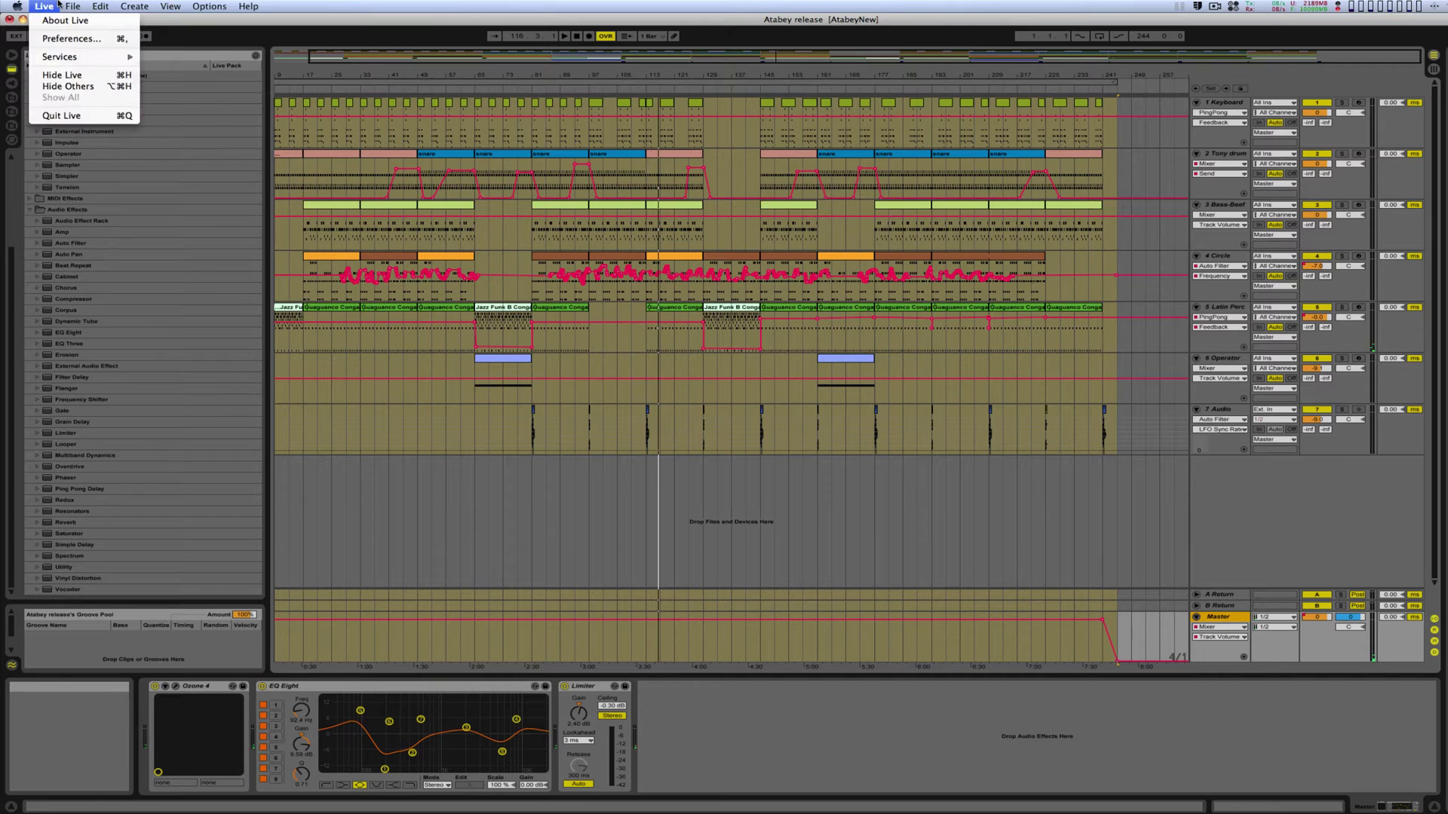
{"action": "left_click", "coordinate": [113, 160]}
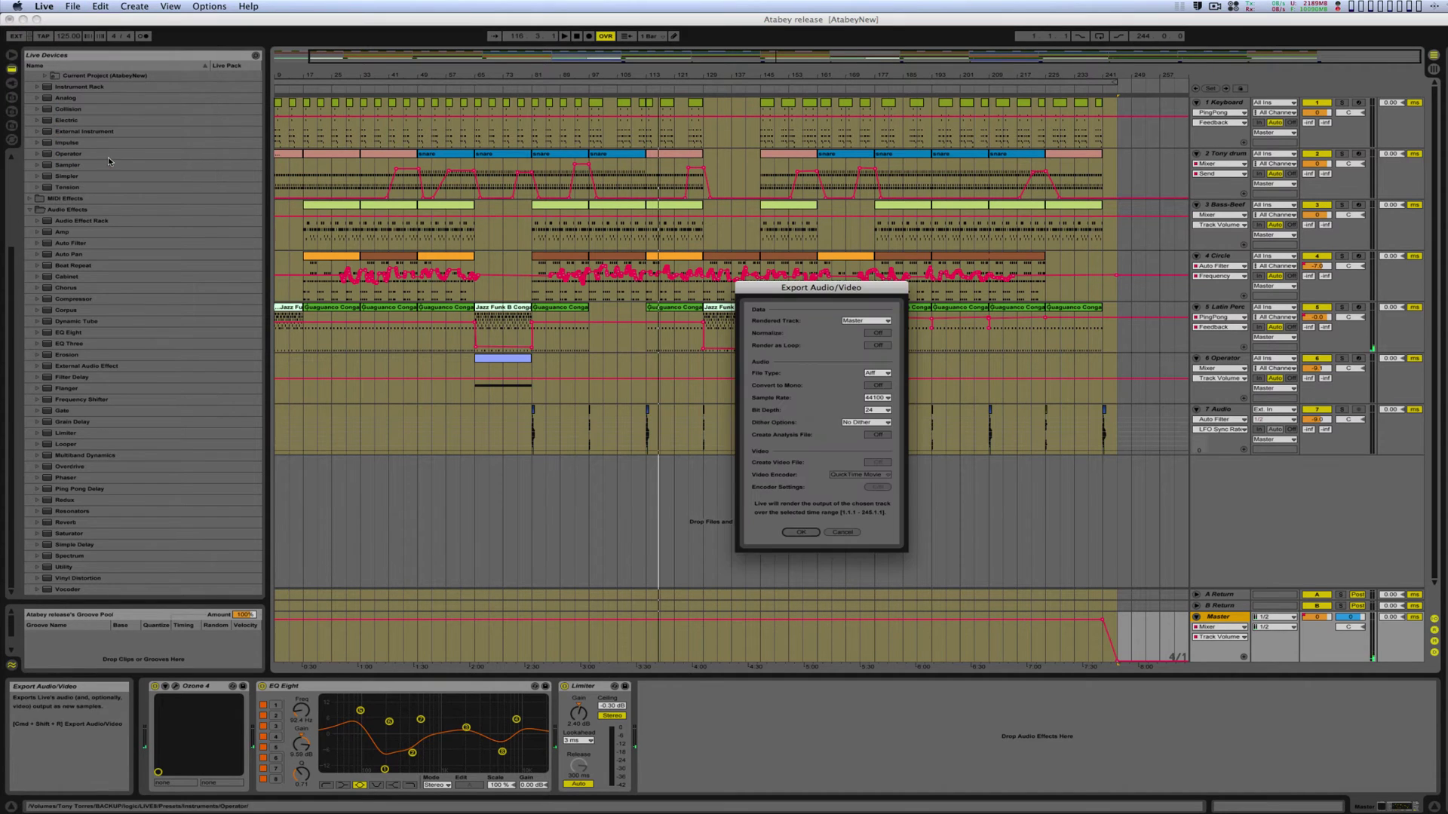
{"action": "left_click", "coordinate": [866, 321]}
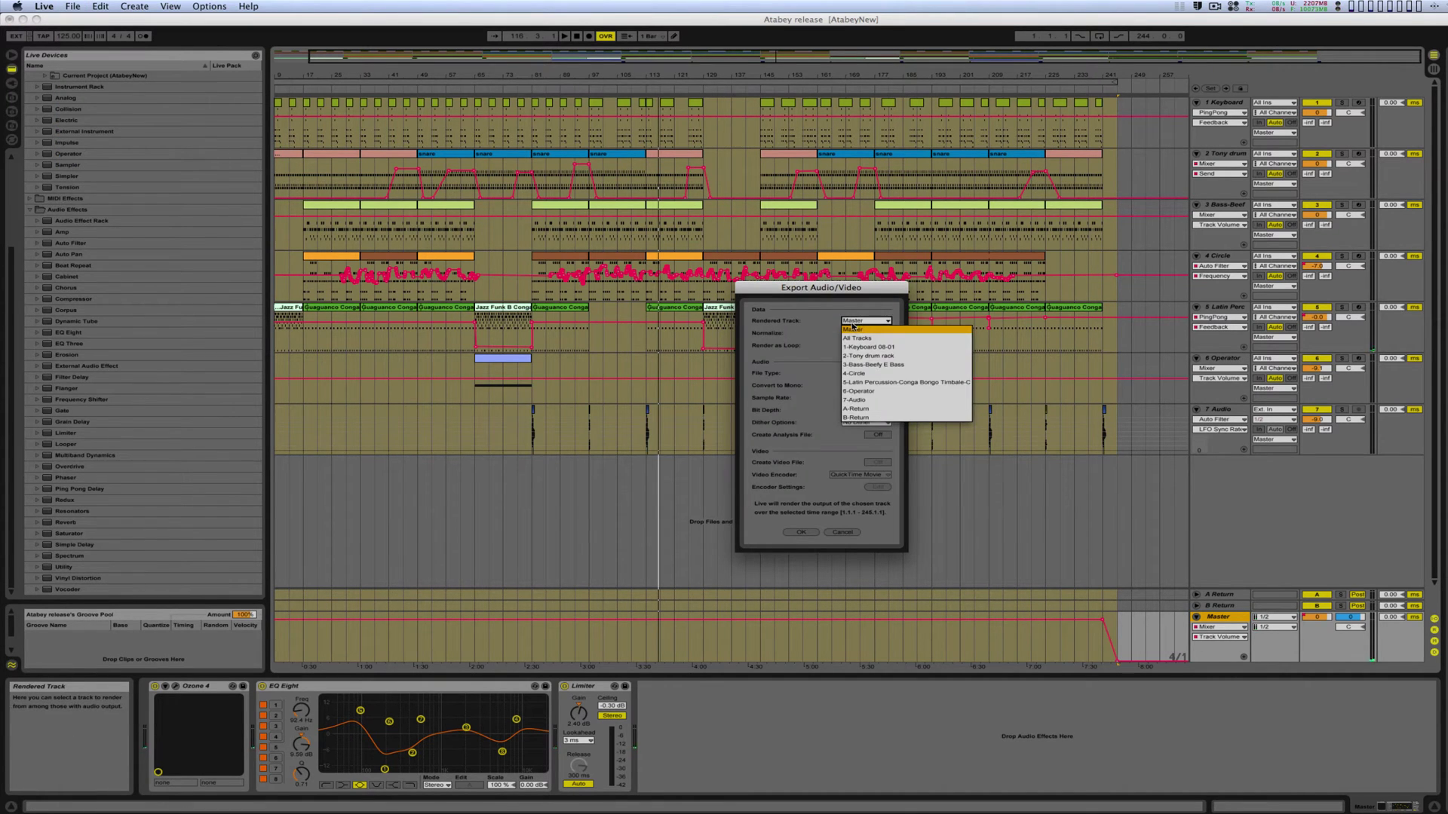
{"action": "left_click", "coordinate": [857, 323]}
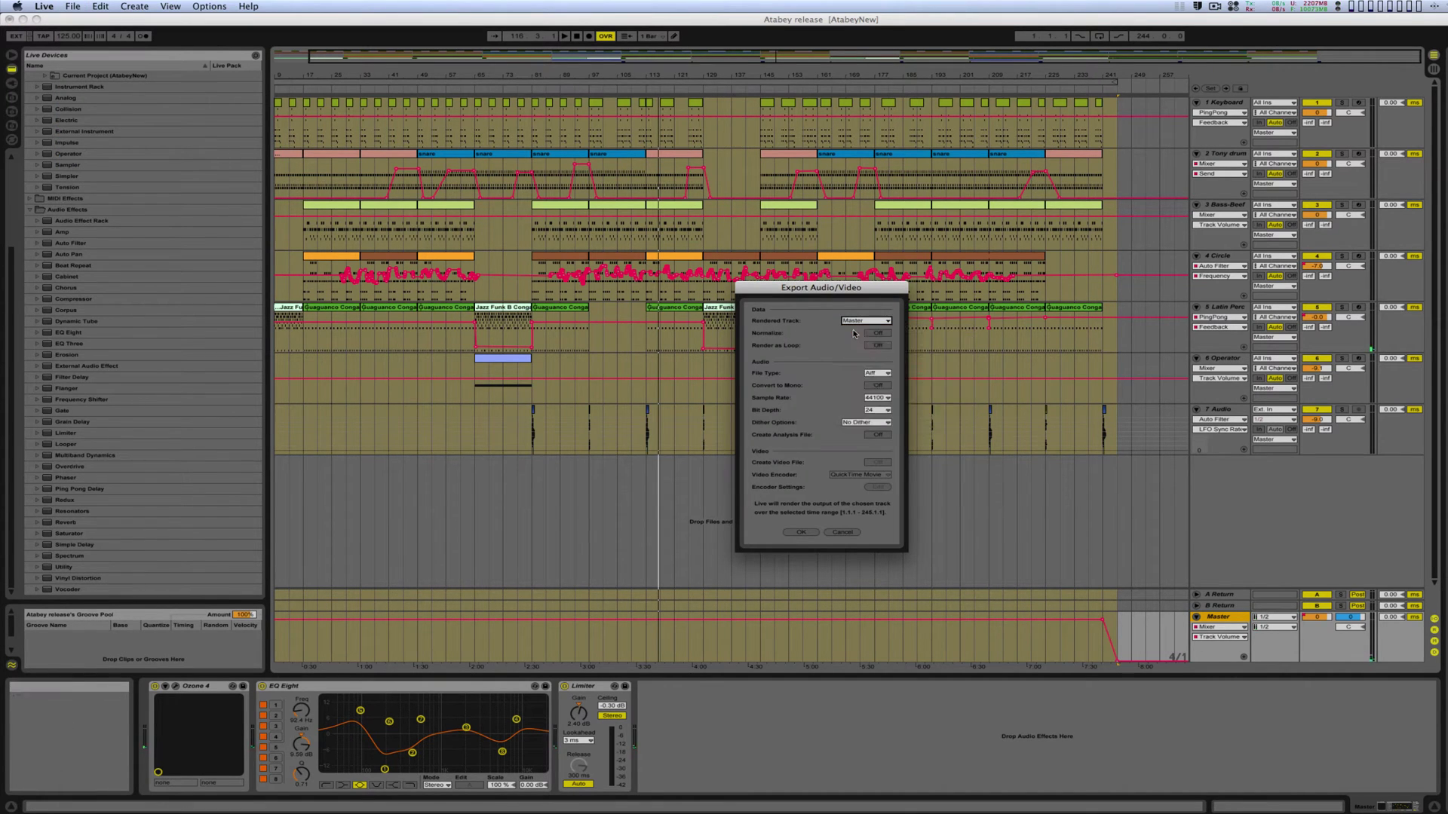
- Check the export's bit depth and sample rate options, keeping the sample rate at 44100
{"action": "left_click", "coordinate": [876, 411]}
{"action": "left_click", "coordinate": [876, 411]}
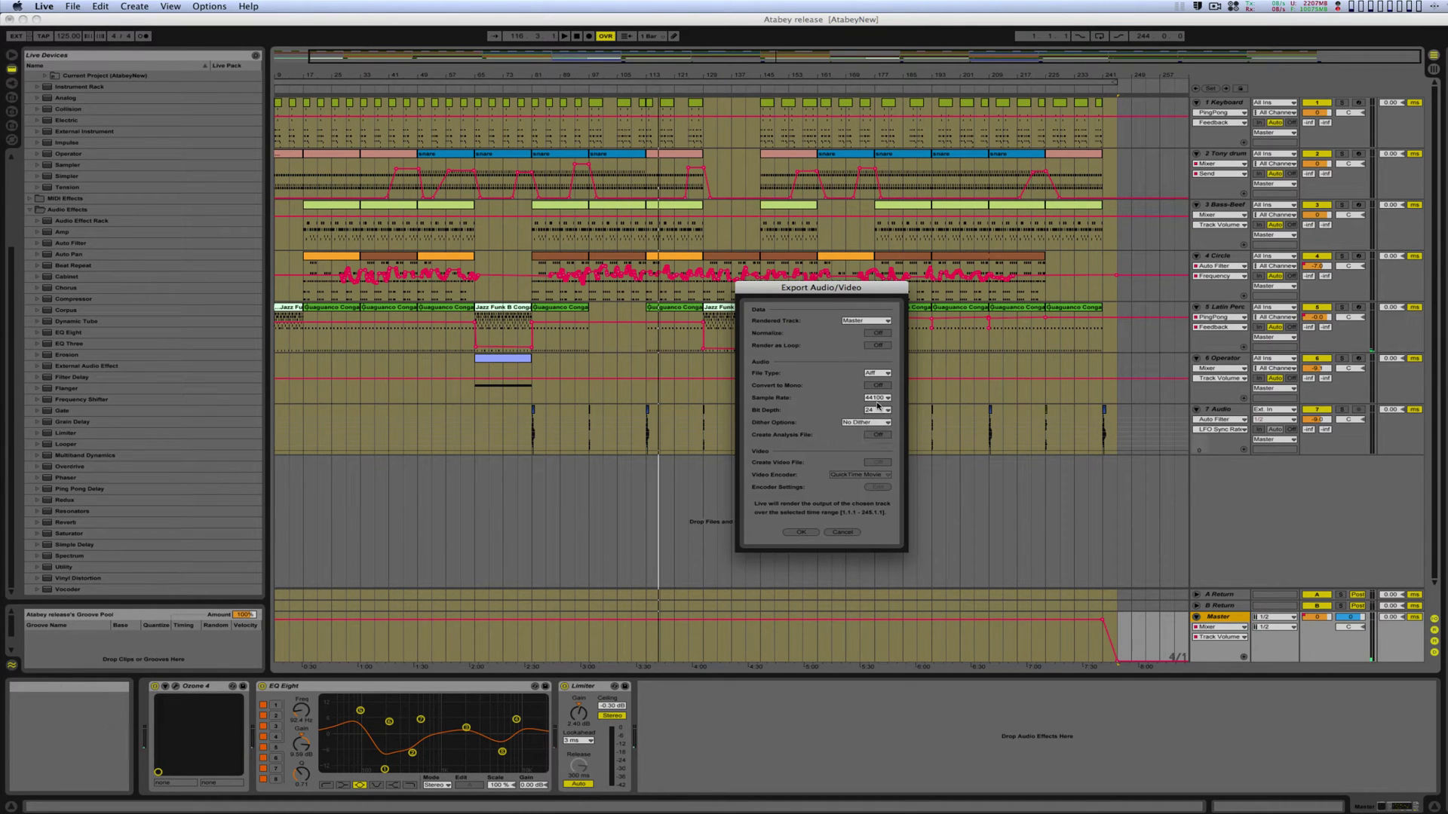
{"action": "left_click", "coordinate": [875, 398]}
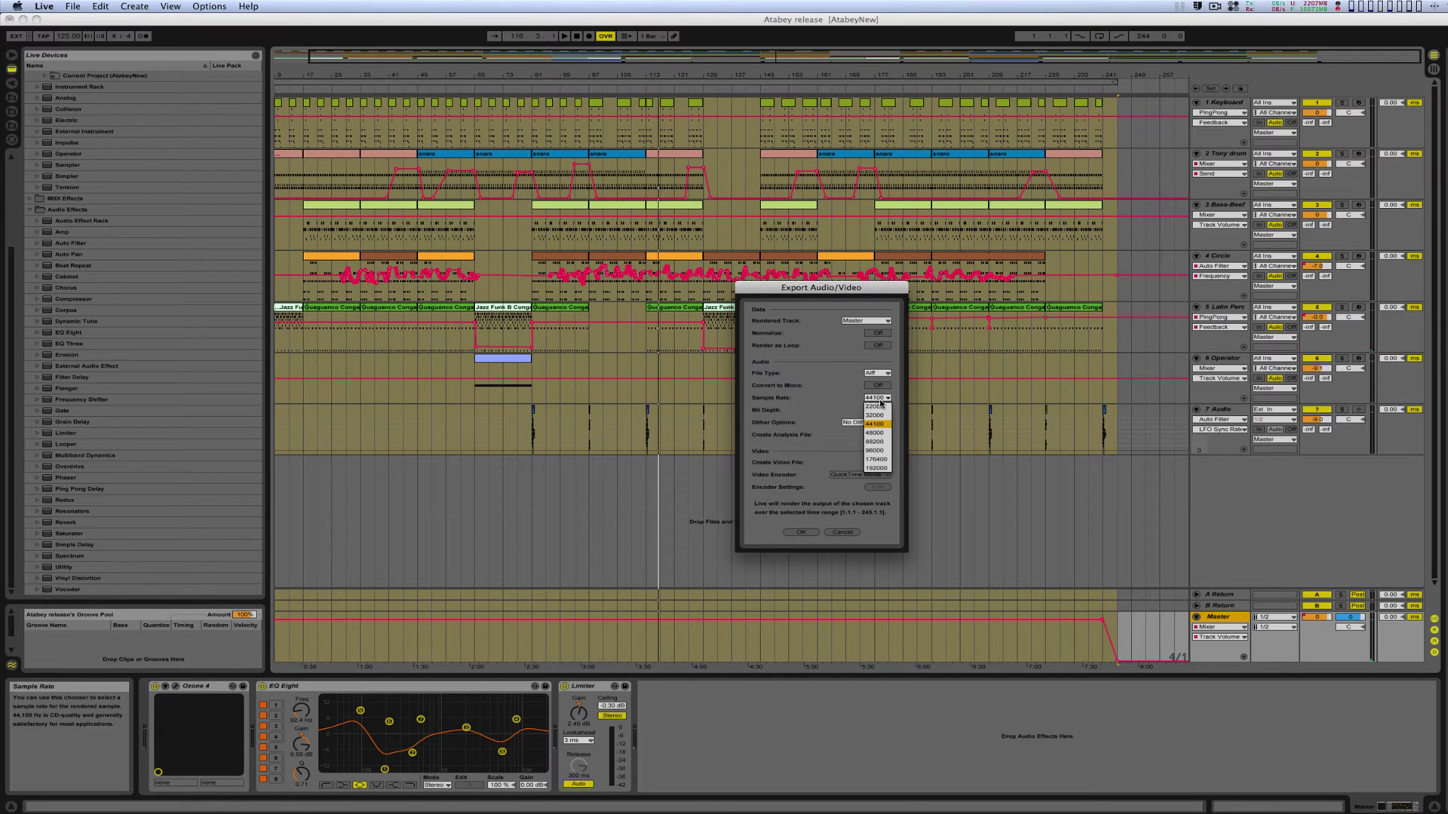
{"action": "left_click", "coordinate": [843, 402]}
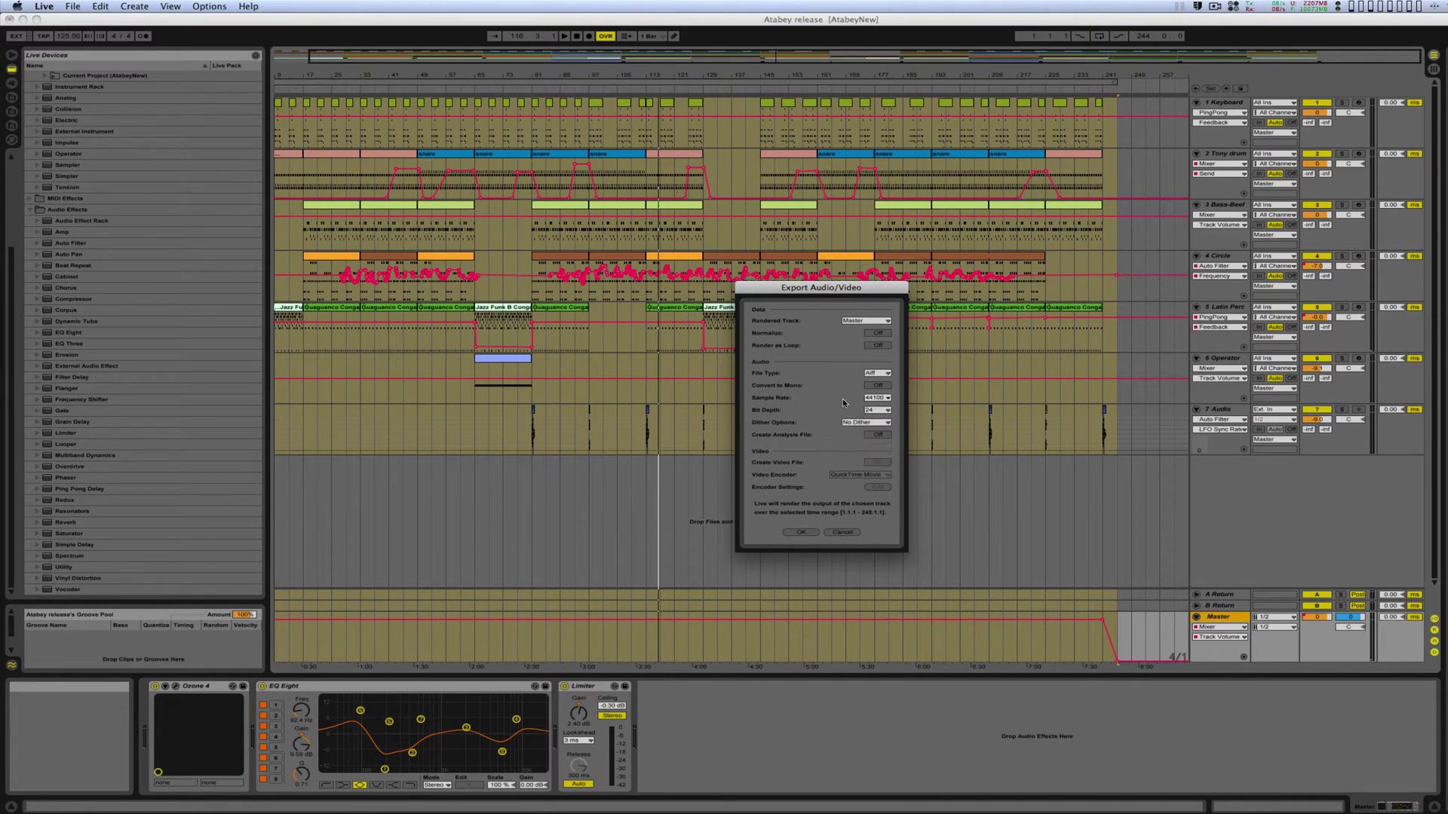
- Accept the export settings to reach the audio file's save dialog, and cancel both the save and the export
{"action": "left_click", "coordinate": [803, 532]}
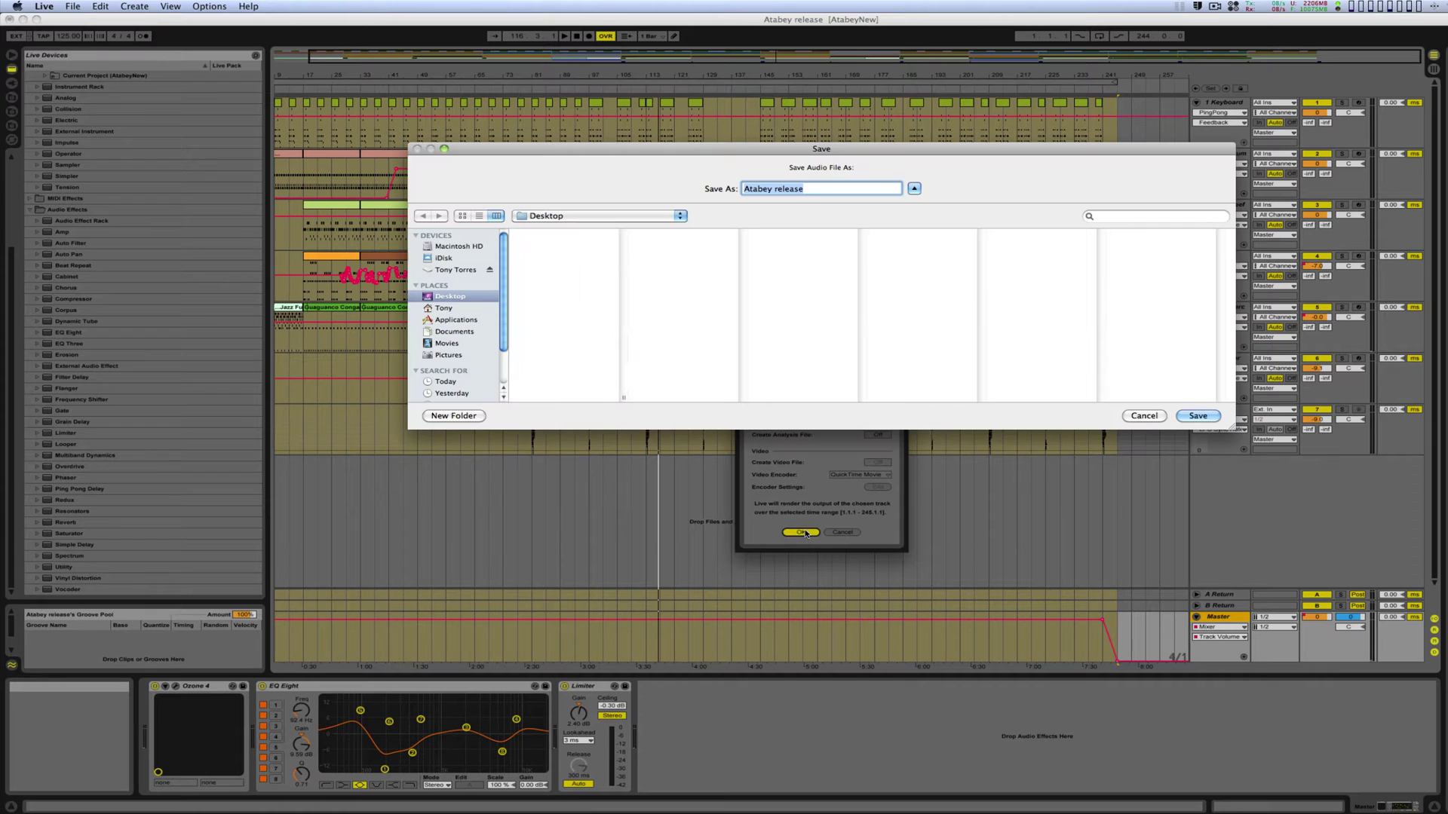
{"action": "left_click", "coordinate": [1144, 416]}
{"action": "left_click", "coordinate": [842, 532]}
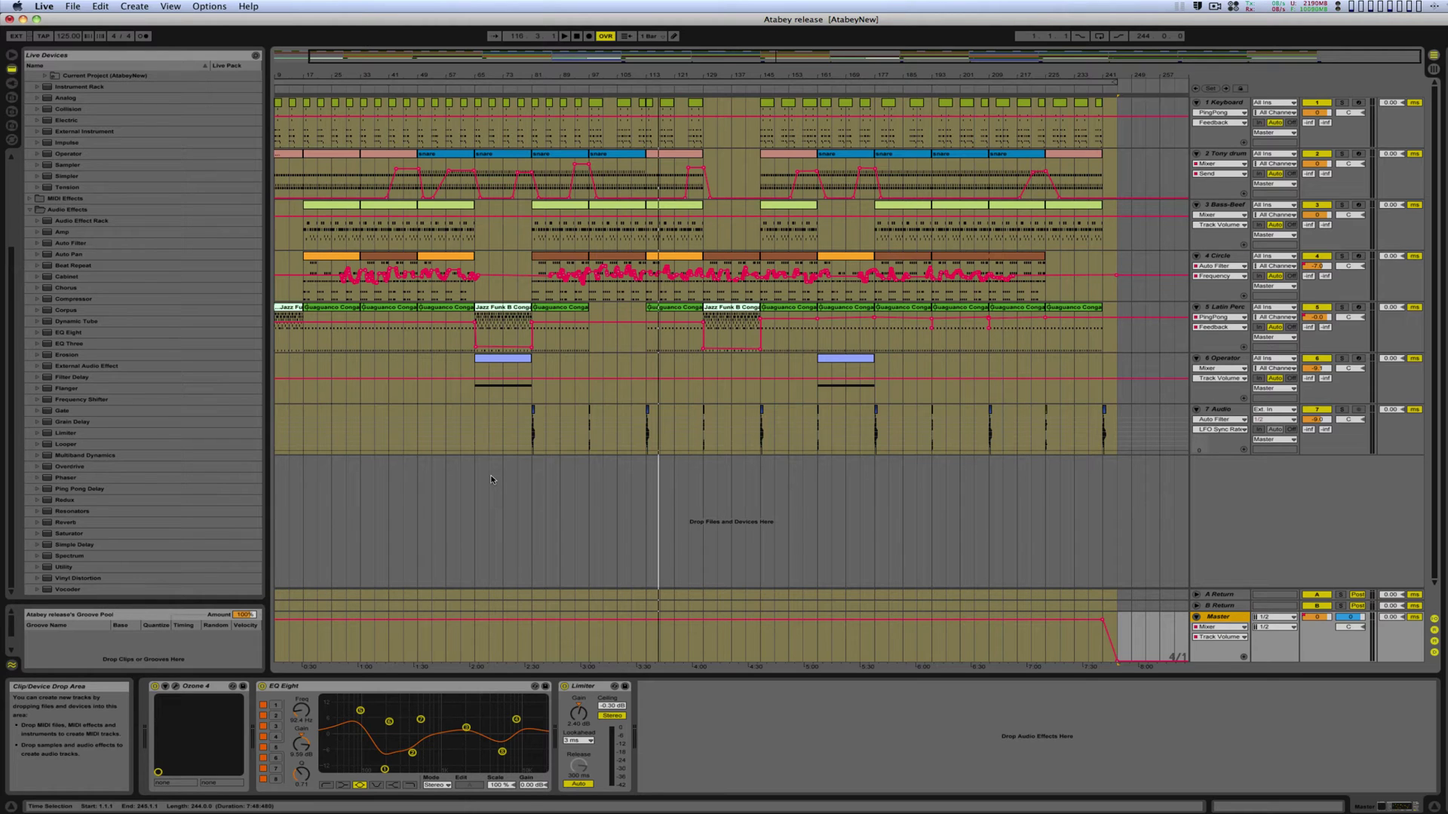
- Step through the Master track's mastering devices from the Limiter back to Ozone 4
{"action": "left_click", "coordinate": [322, 684]}
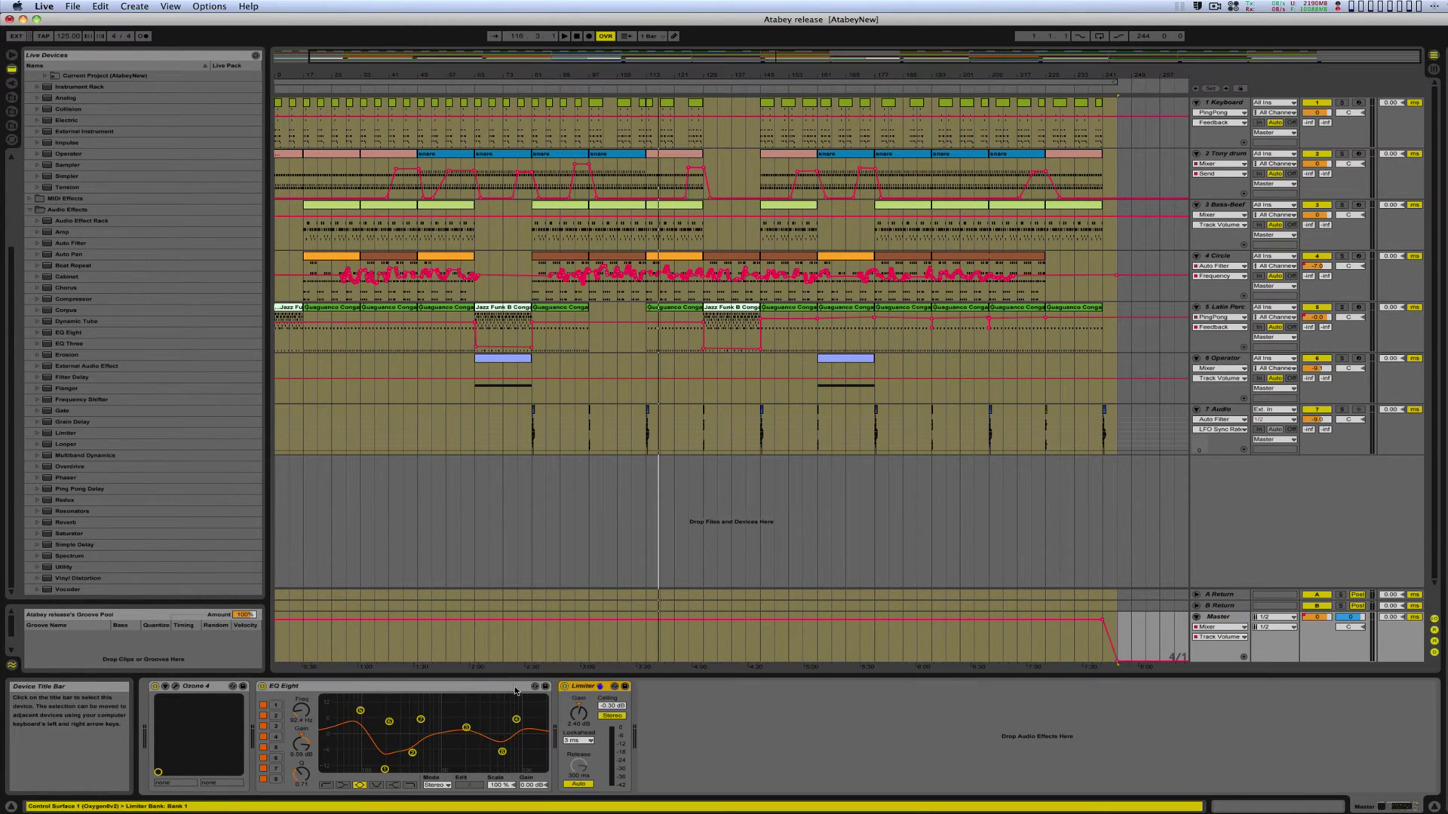
{"action": "key", "text": "Left"}
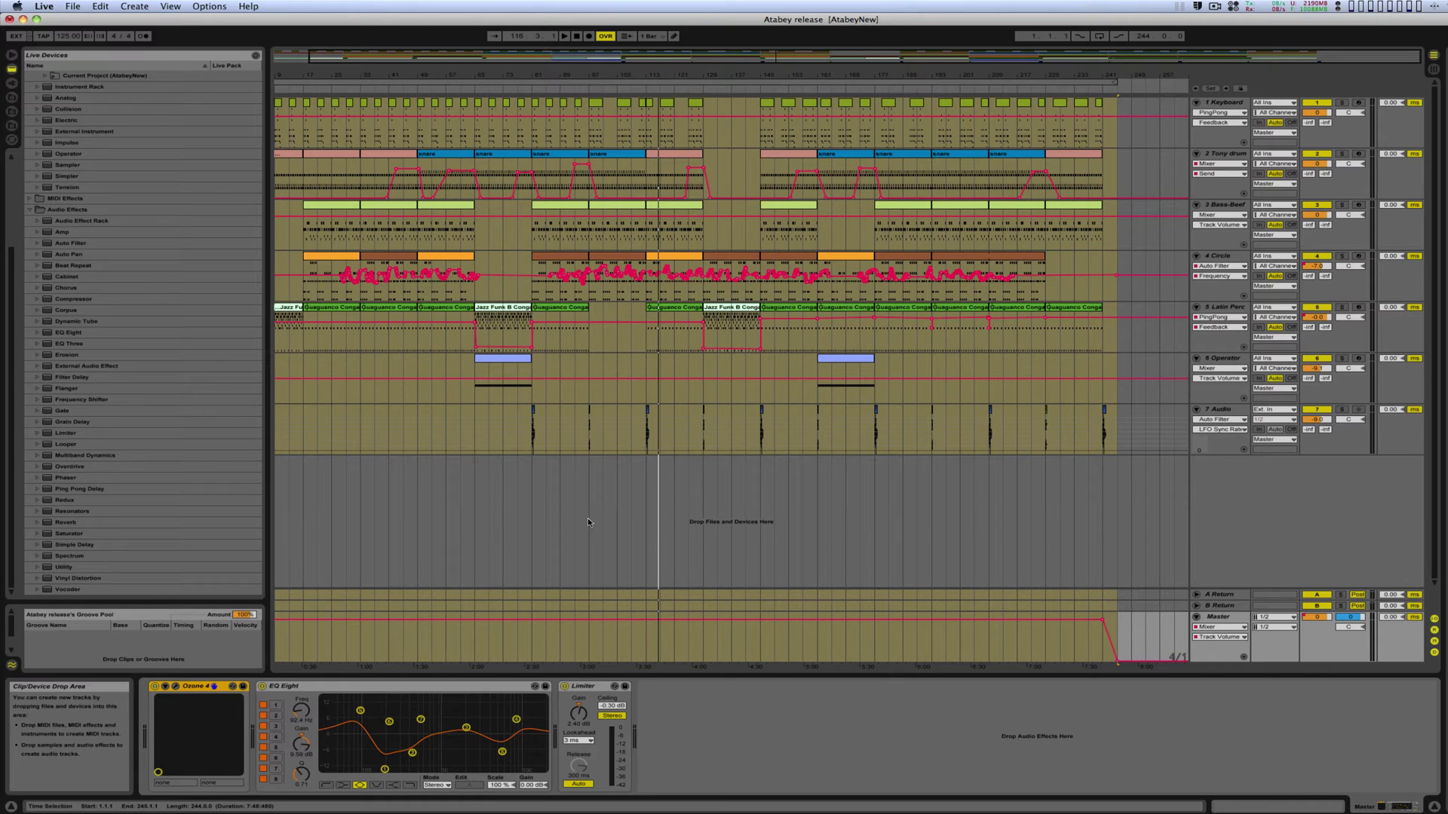
- Reselect the loop's full song range across all tracks and select the Keyboard track
{"action": "key", "text": "super+a"}
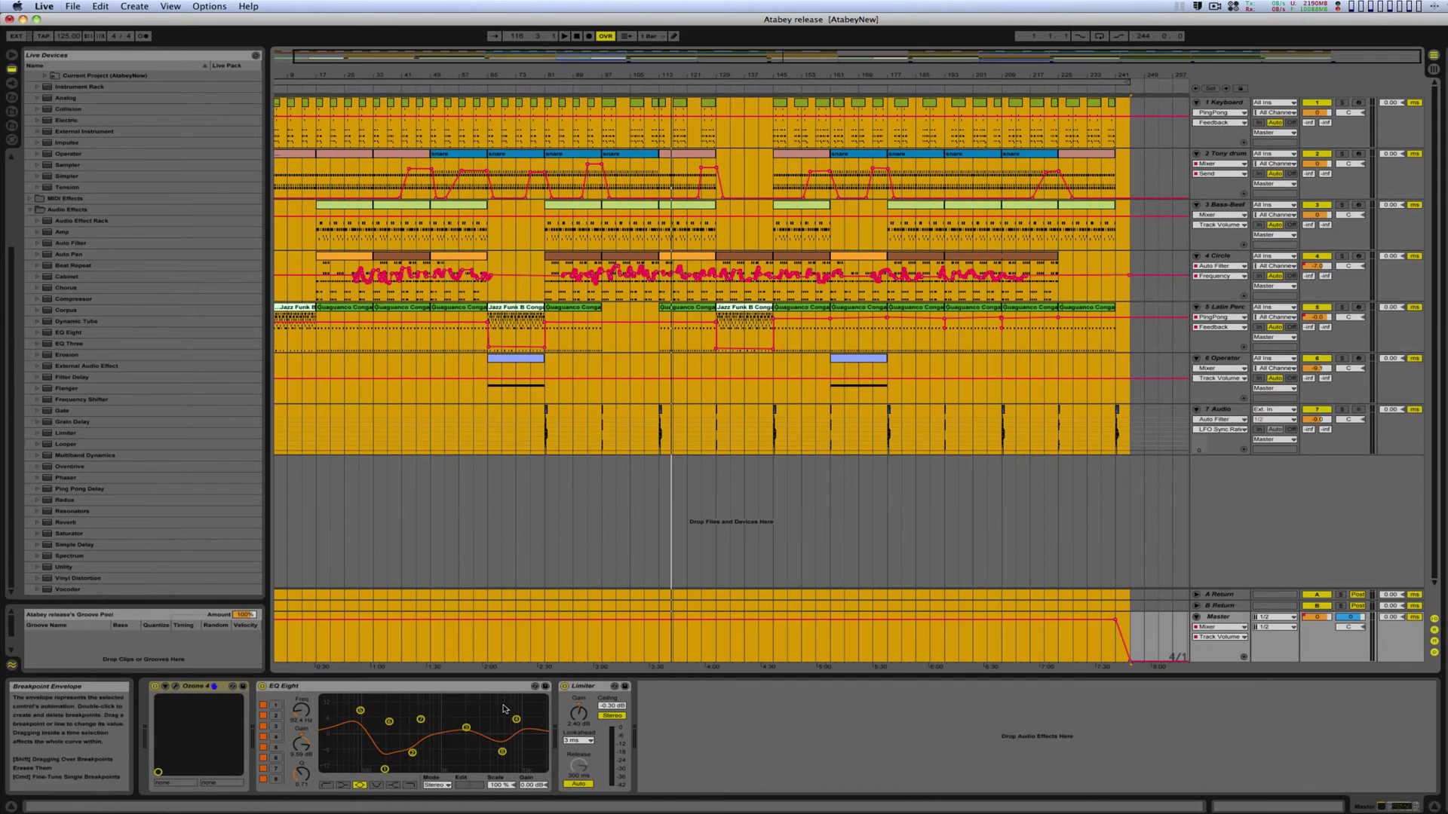
{"action": "left_click", "coordinate": [602, 538]}
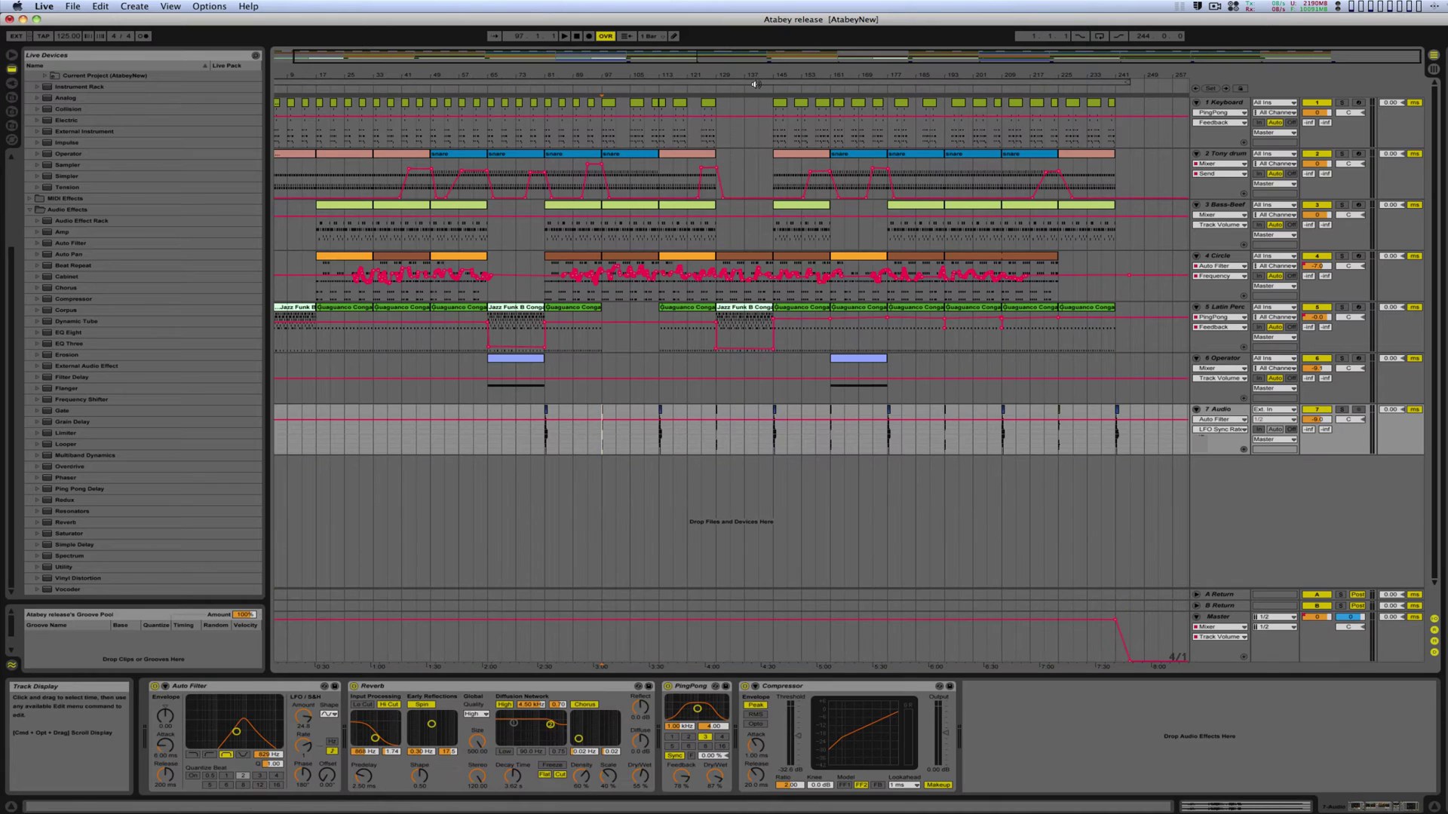
{"action": "left_click", "coordinate": [754, 80]}
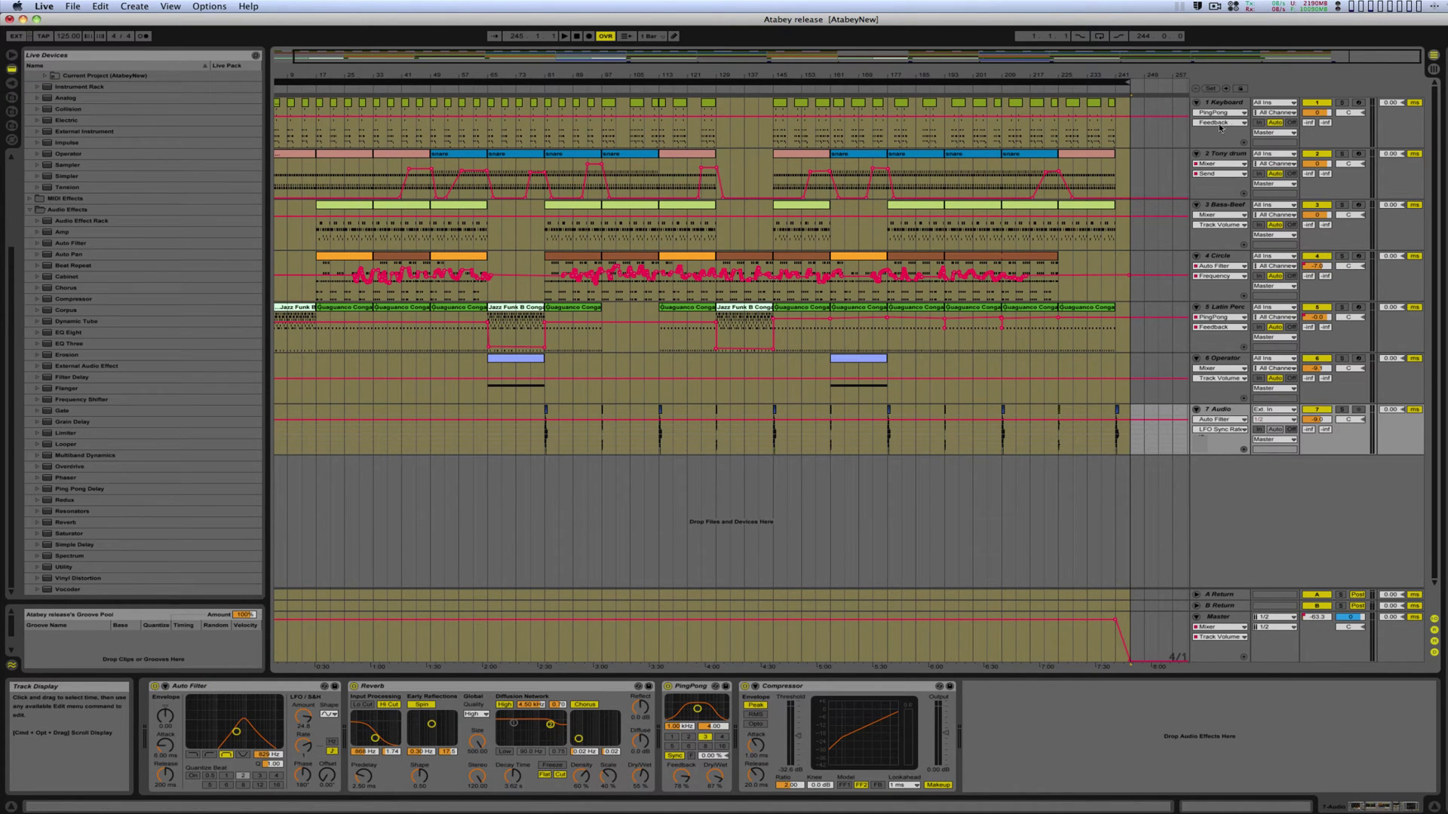
{"action": "left_click", "coordinate": [1227, 103]}
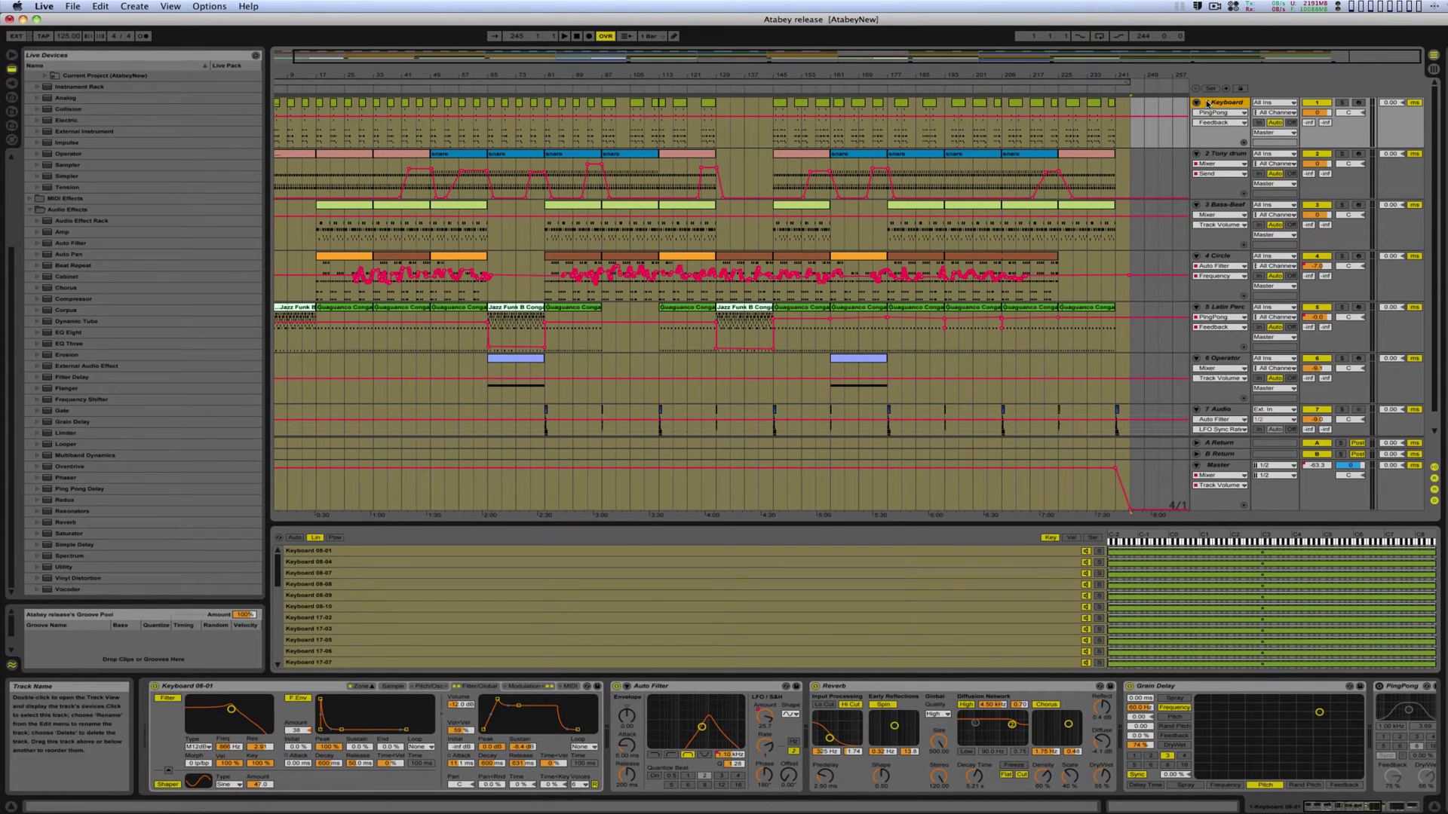
- Open the audio export settings, try All Tracks and 1-Keyboard 08-01 as the rendered track, and cancel the export
{"action": "left_click", "coordinate": [72, 6]}
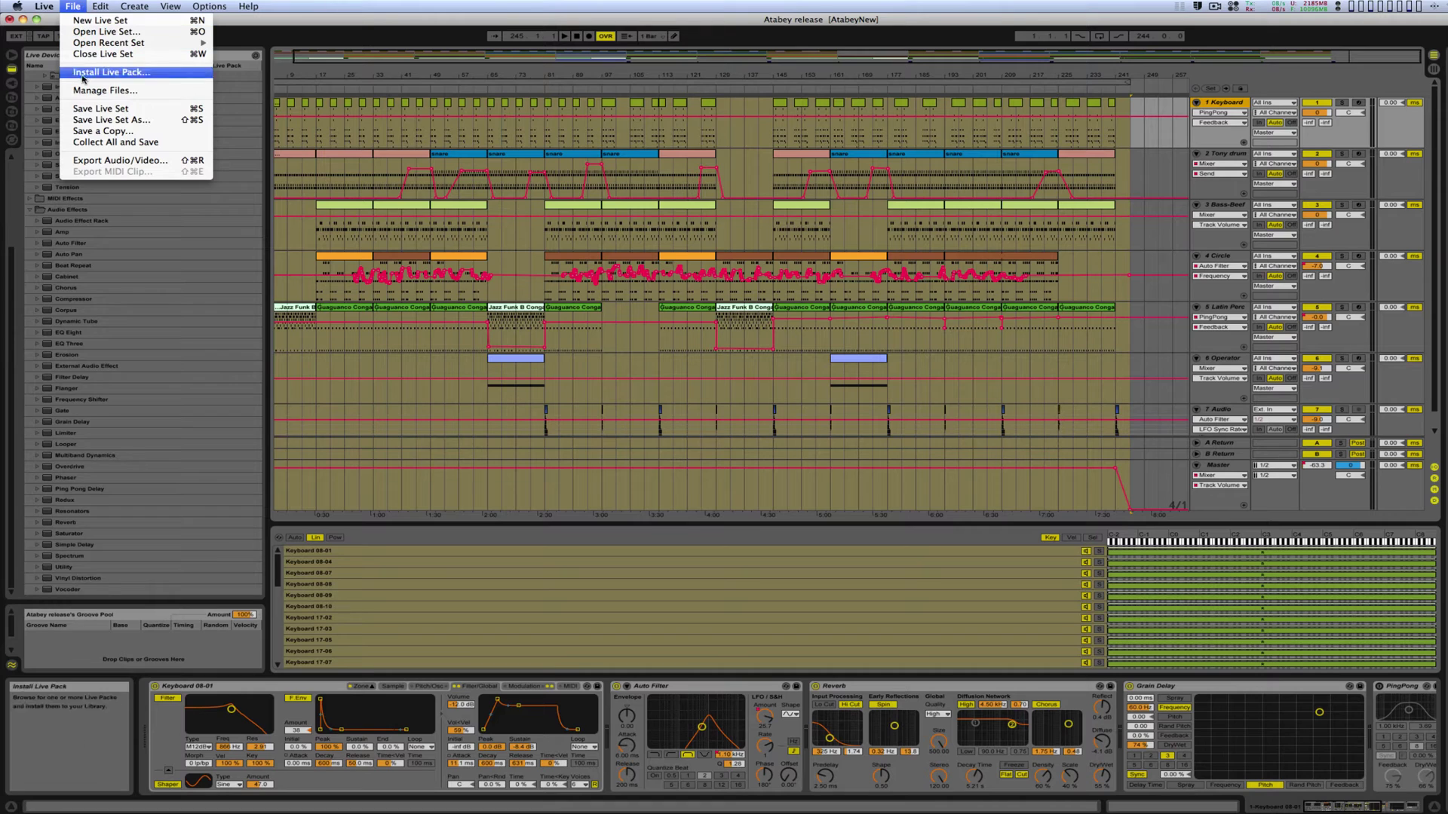
{"action": "left_click", "coordinate": [86, 161]}
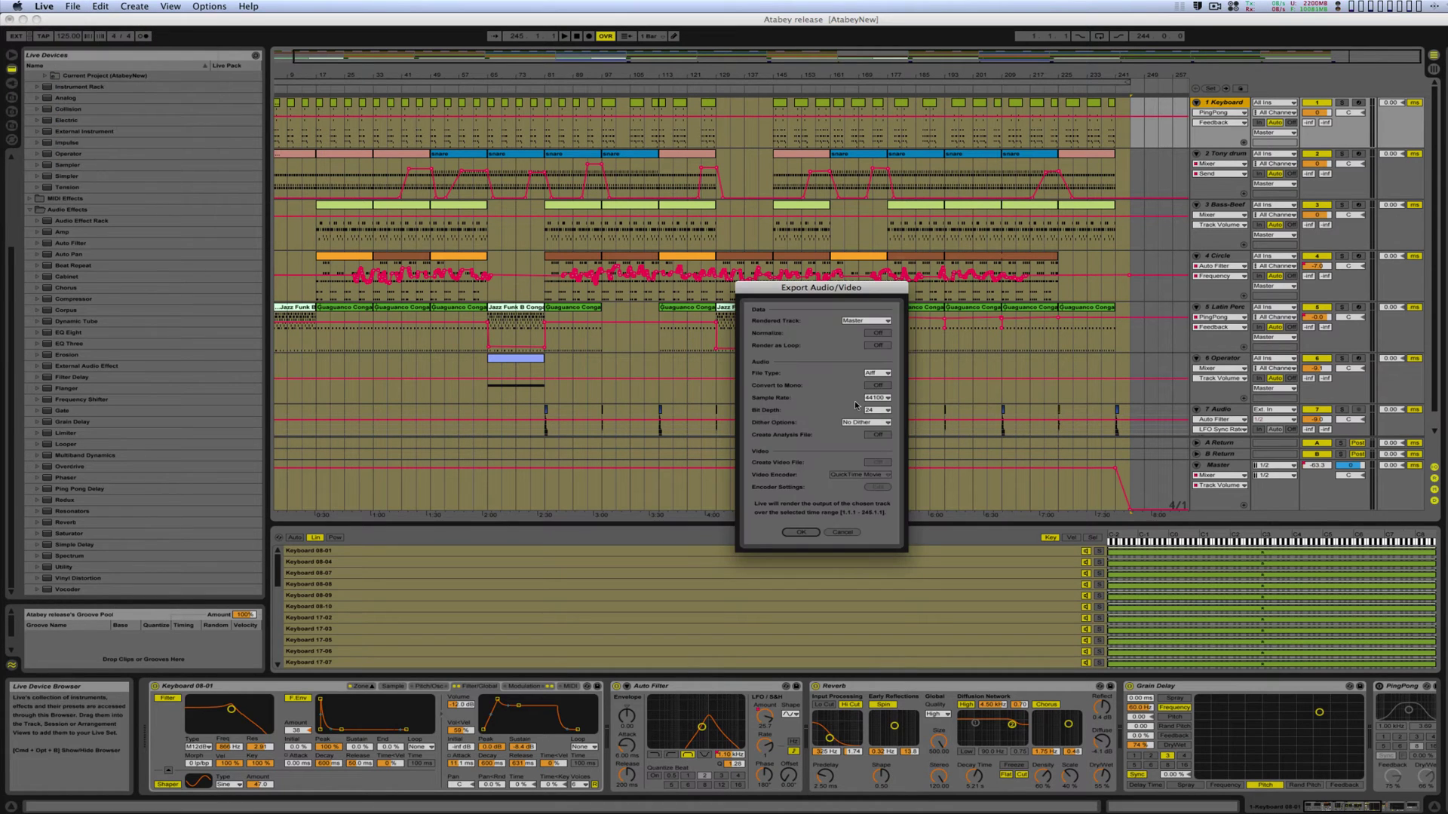
{"action": "left_click", "coordinate": [871, 320]}
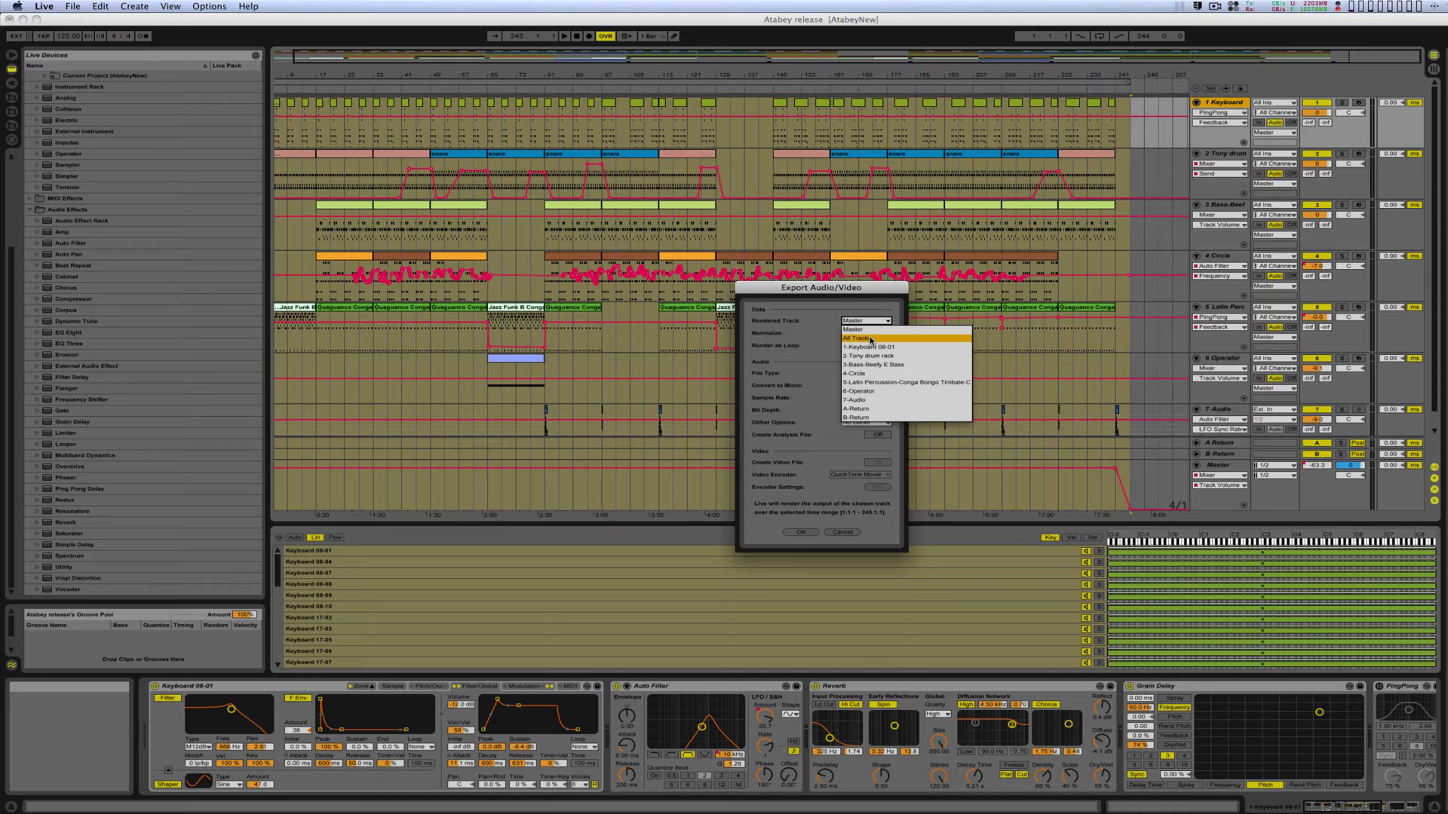
{"action": "left_click", "coordinate": [871, 340]}
{"action": "left_click", "coordinate": [871, 323]}
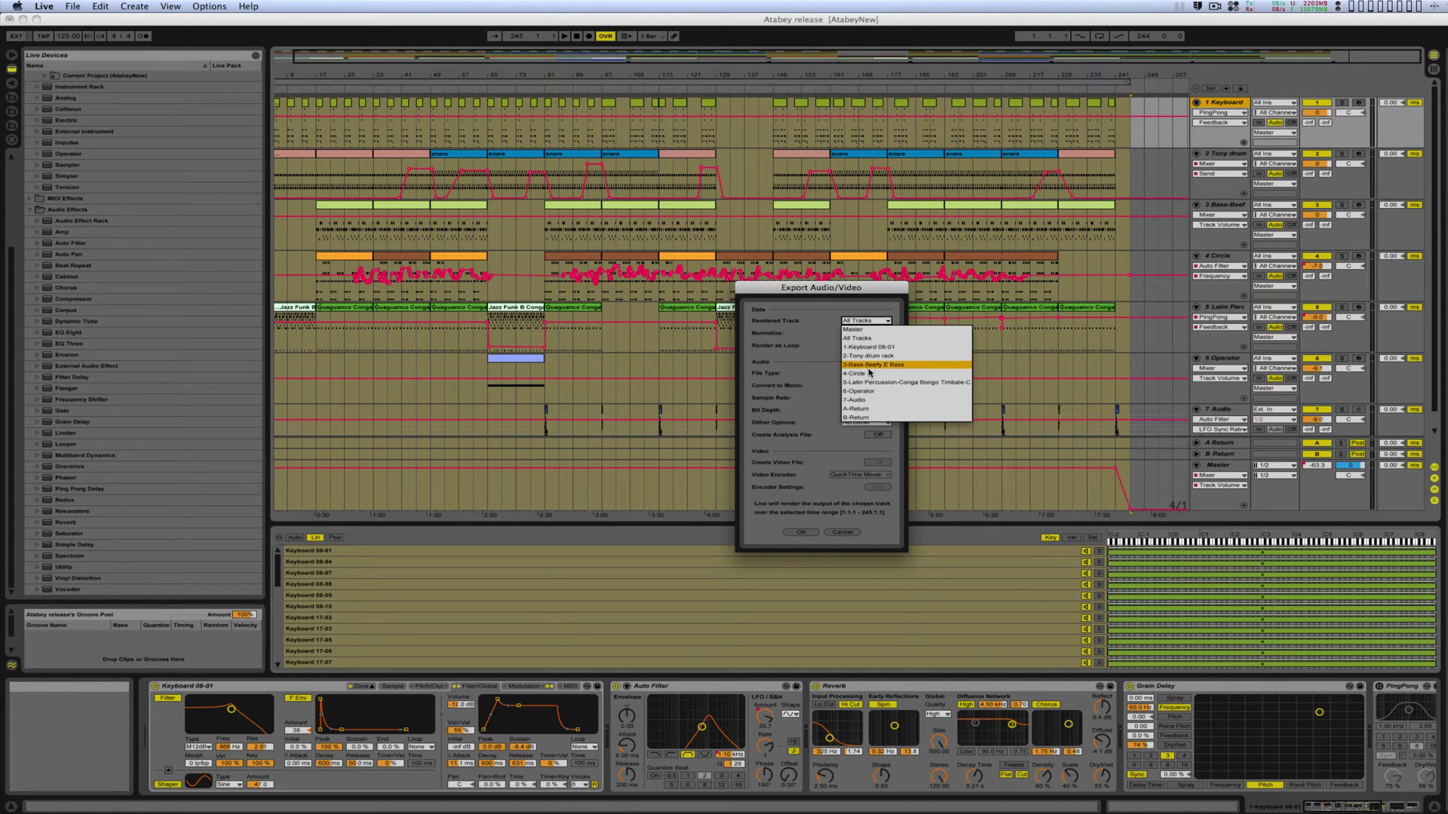
{"action": "left_click", "coordinate": [869, 347]}
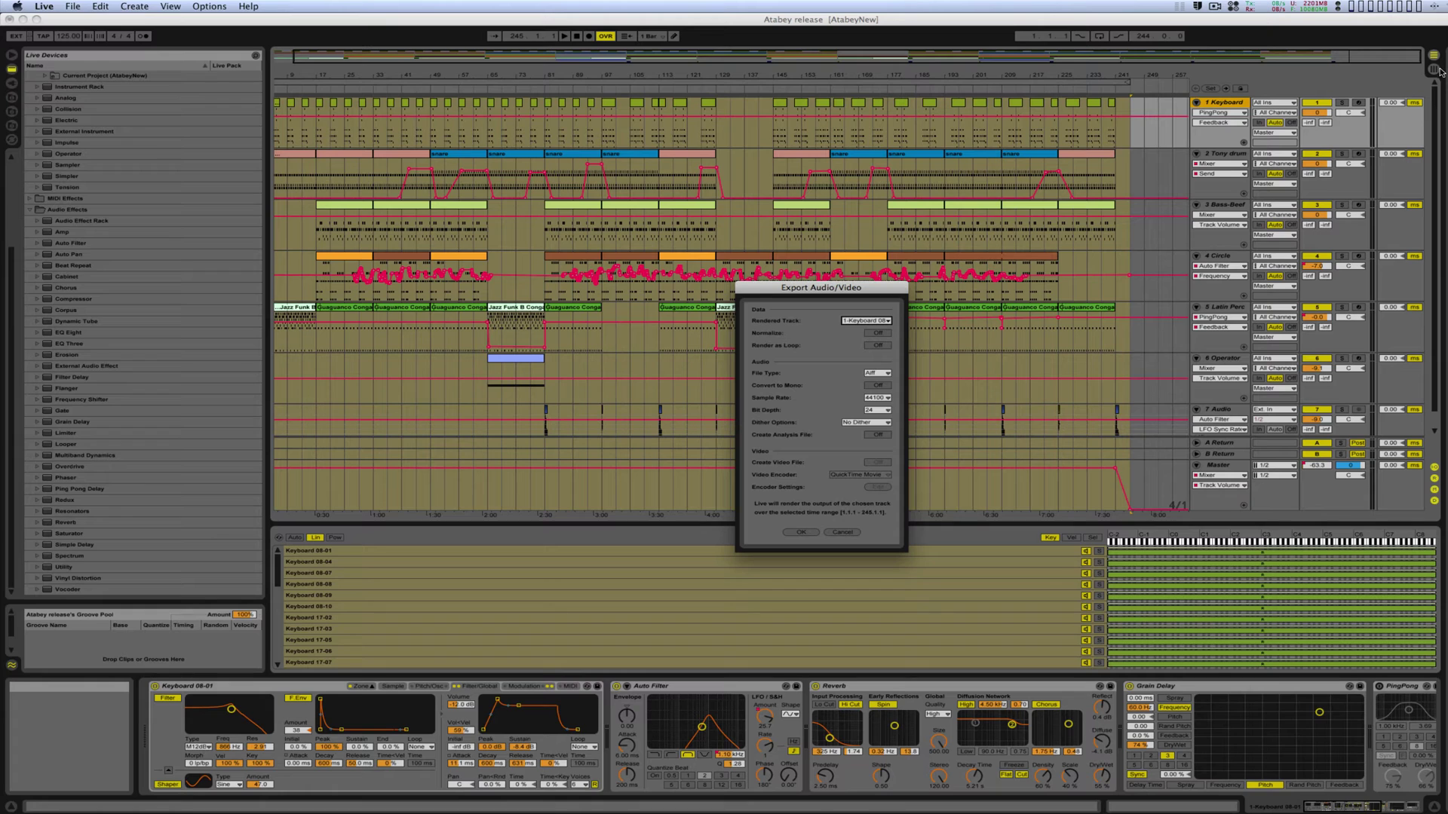
{"action": "left_click", "coordinate": [842, 533]}
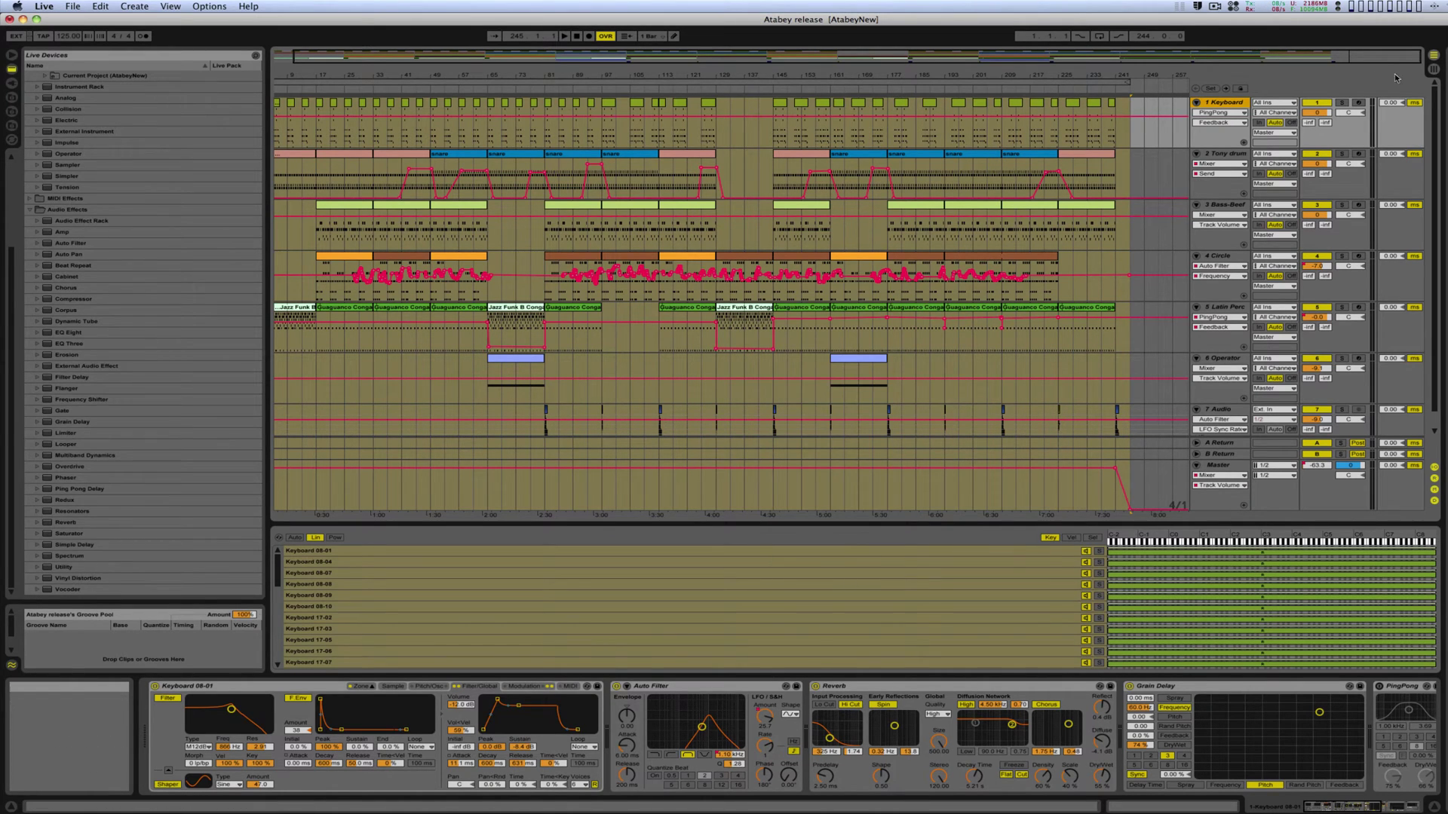
- Switch to Session View and review the export's rendered track choices, keeping 1-Keyboard 08-01
{"action": "left_click", "coordinate": [1431, 70]}
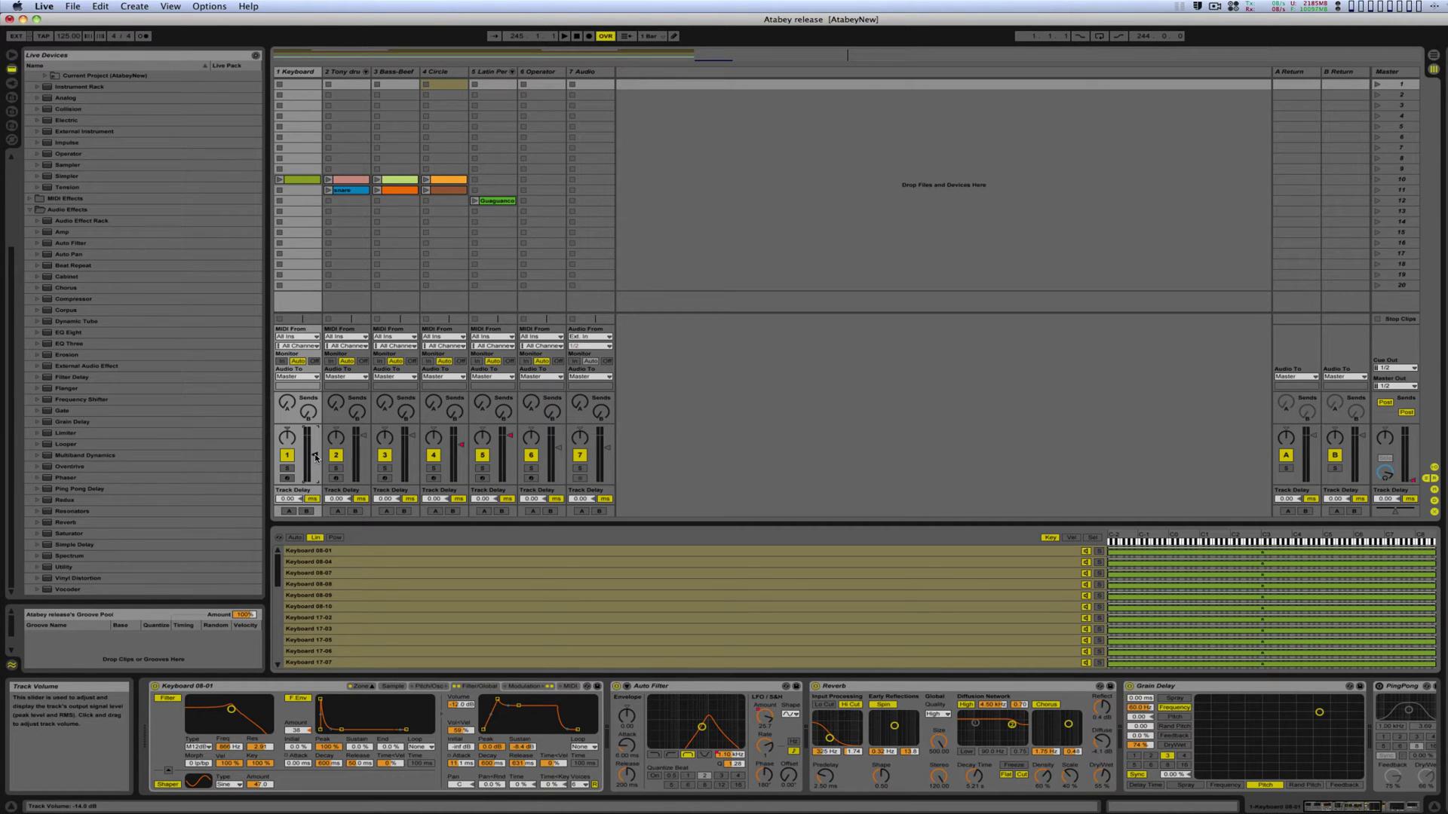
{"action": "left_click", "coordinate": [75, 6]}
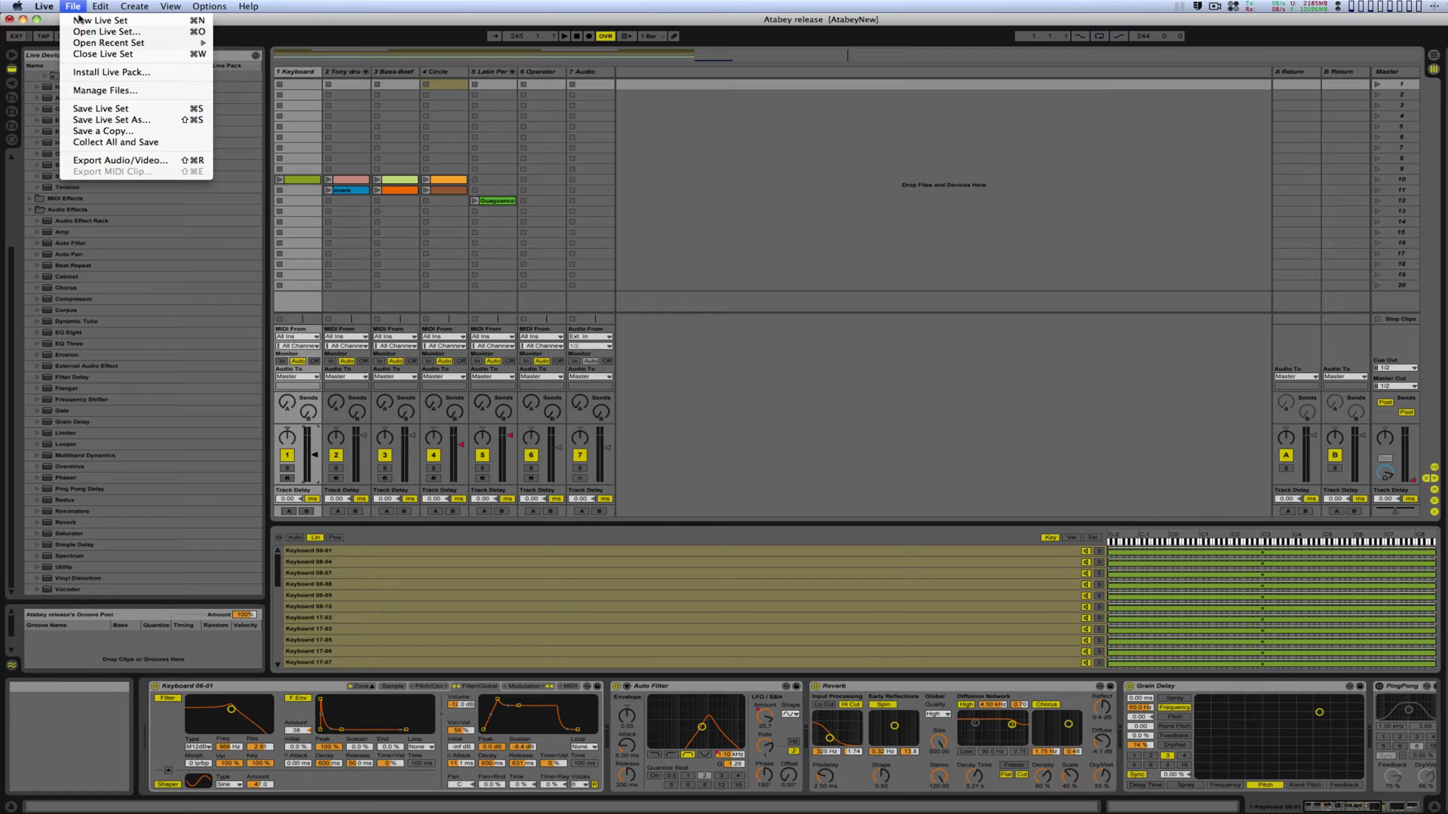
{"action": "left_click", "coordinate": [101, 160]}
{"action": "left_click", "coordinate": [857, 327]}
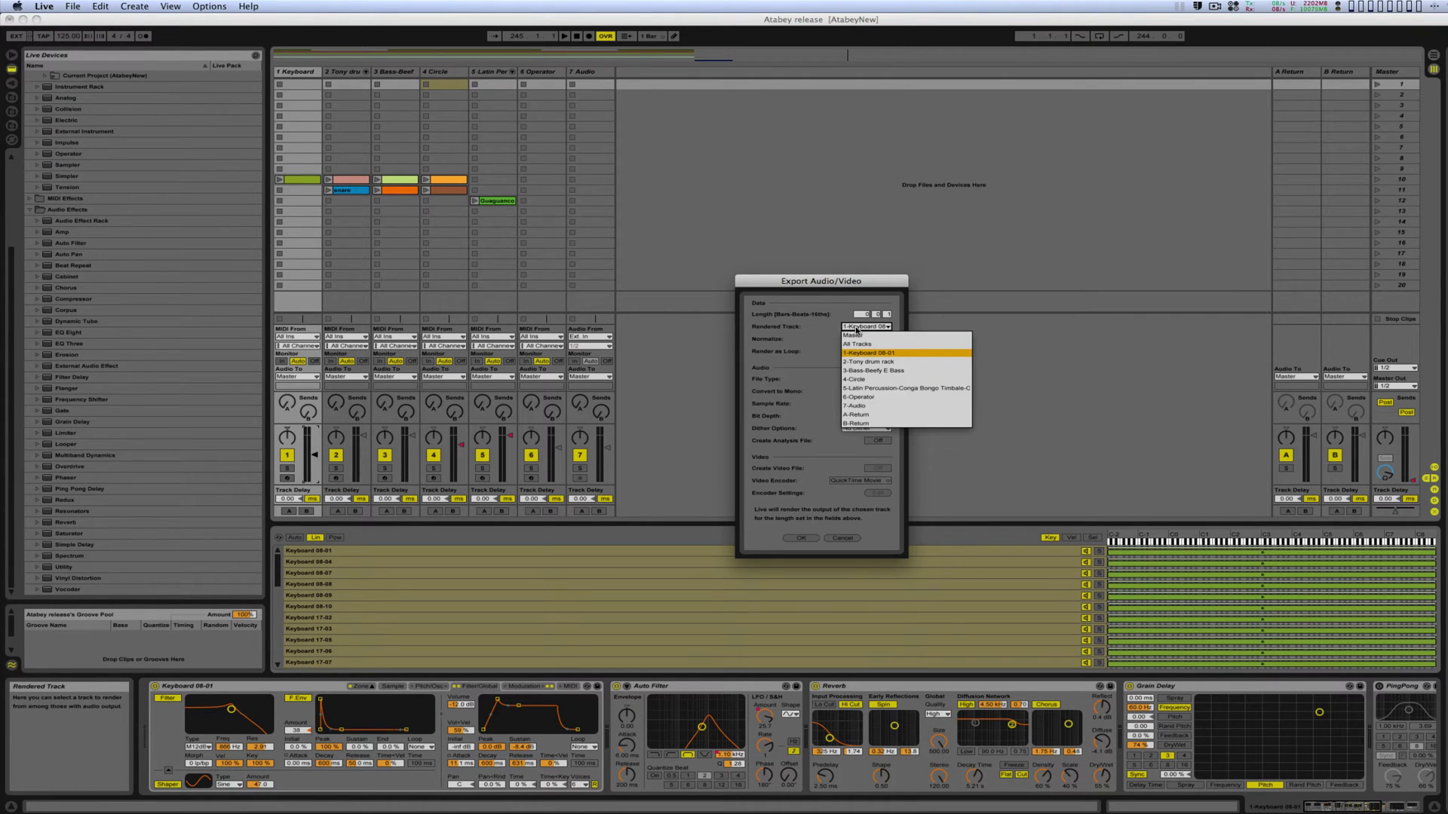
{"action": "left_click", "coordinate": [857, 329]}
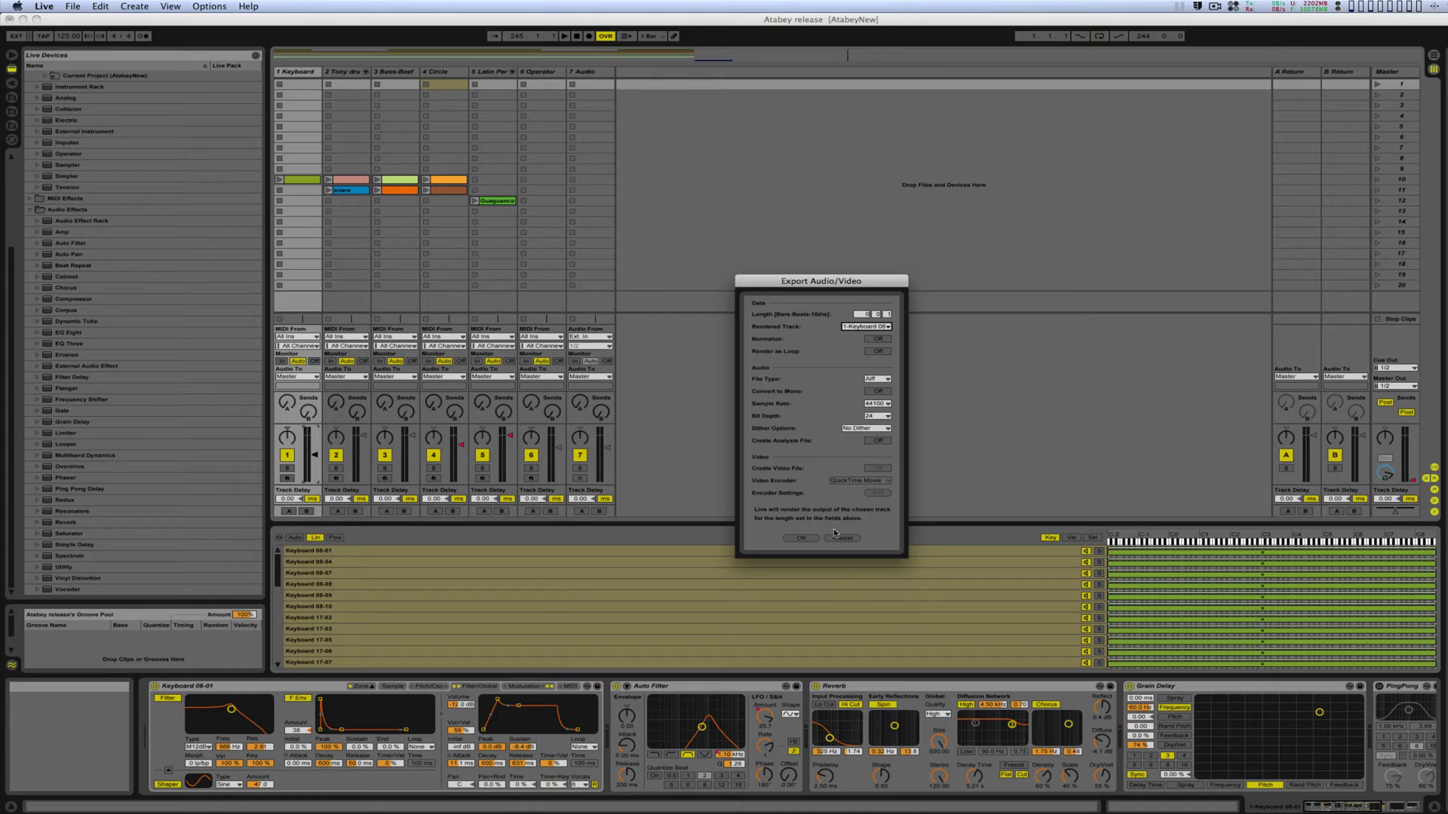
{"action": "left_click", "coordinate": [865, 326]}
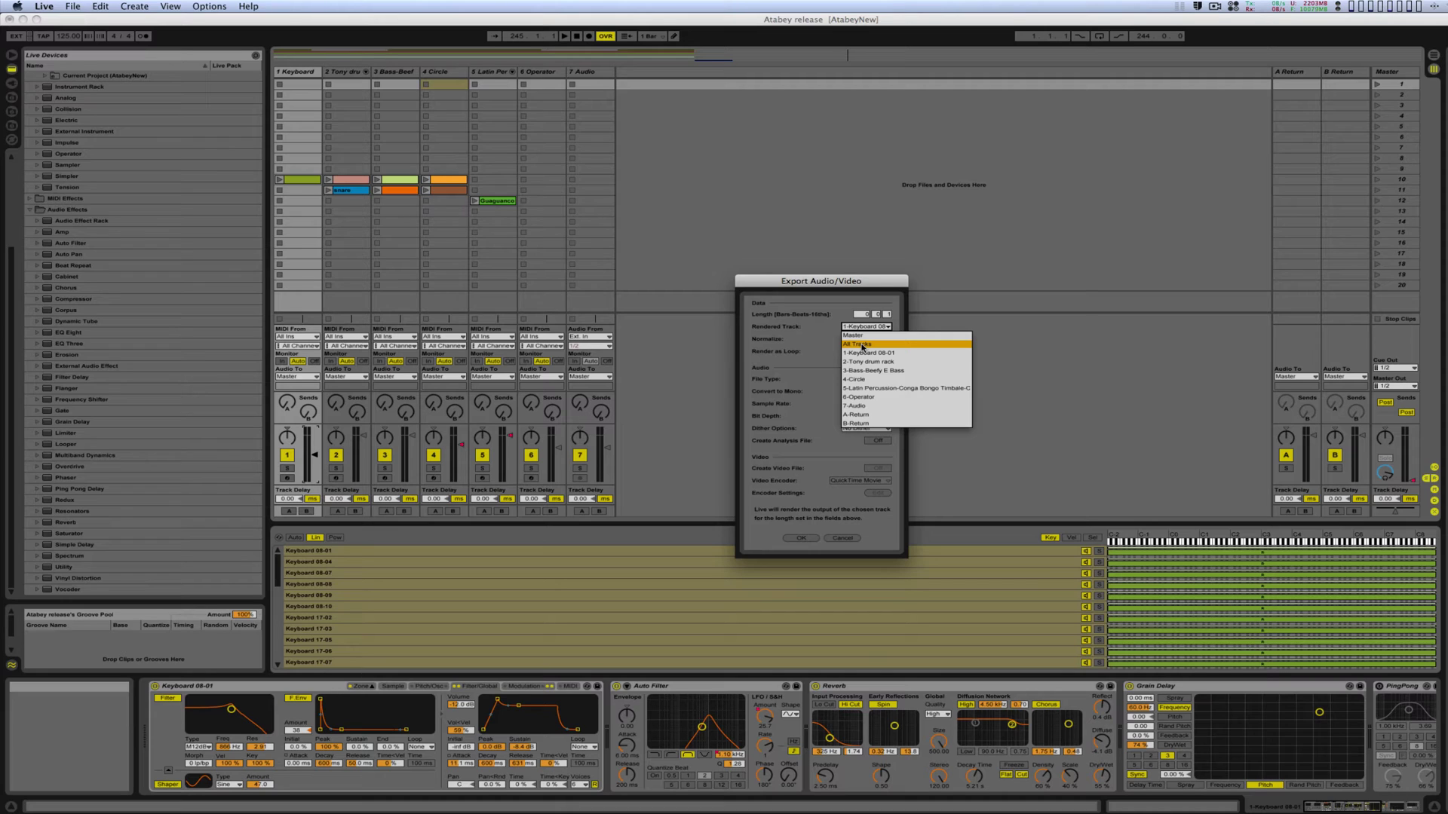
{"action": "left_click", "coordinate": [811, 341]}
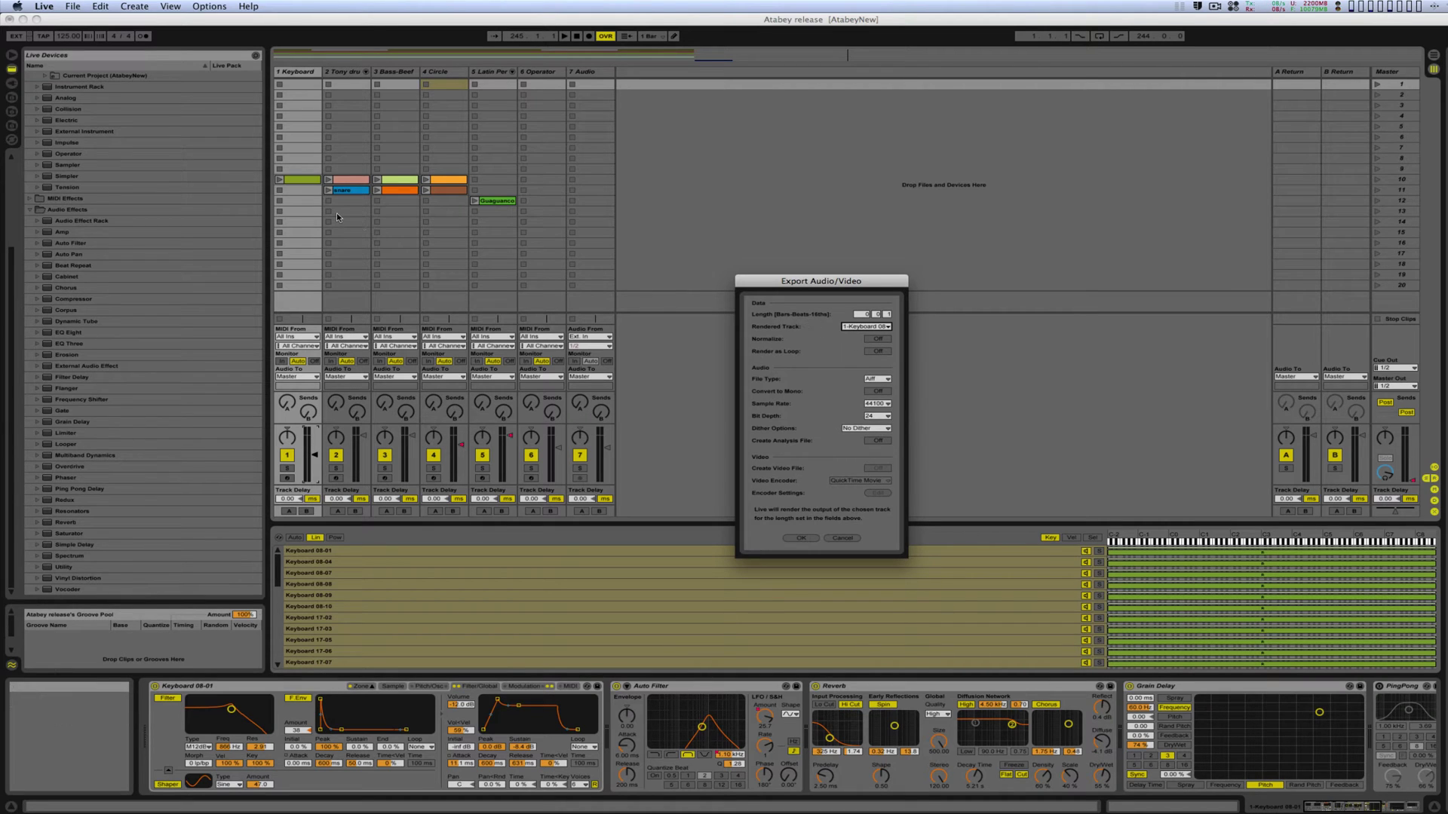
{"action": "left_click", "coordinate": [891, 328]}
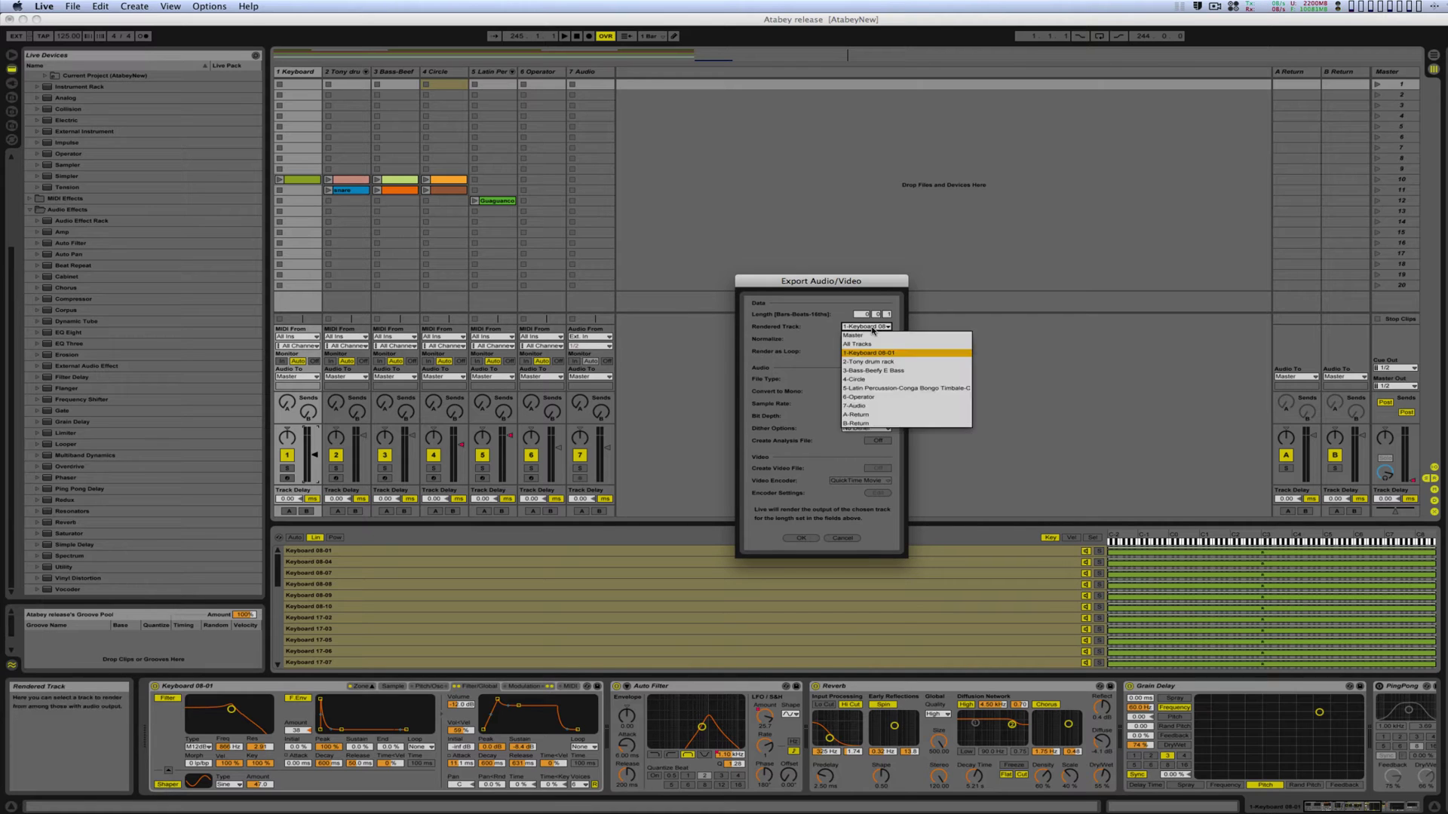
{"action": "left_click", "coordinate": [874, 330]}
- Accept the export settings and save the audio file as Atabey release in a new Desktop folder named Pre Master
{"action": "left_click", "coordinate": [802, 537]}
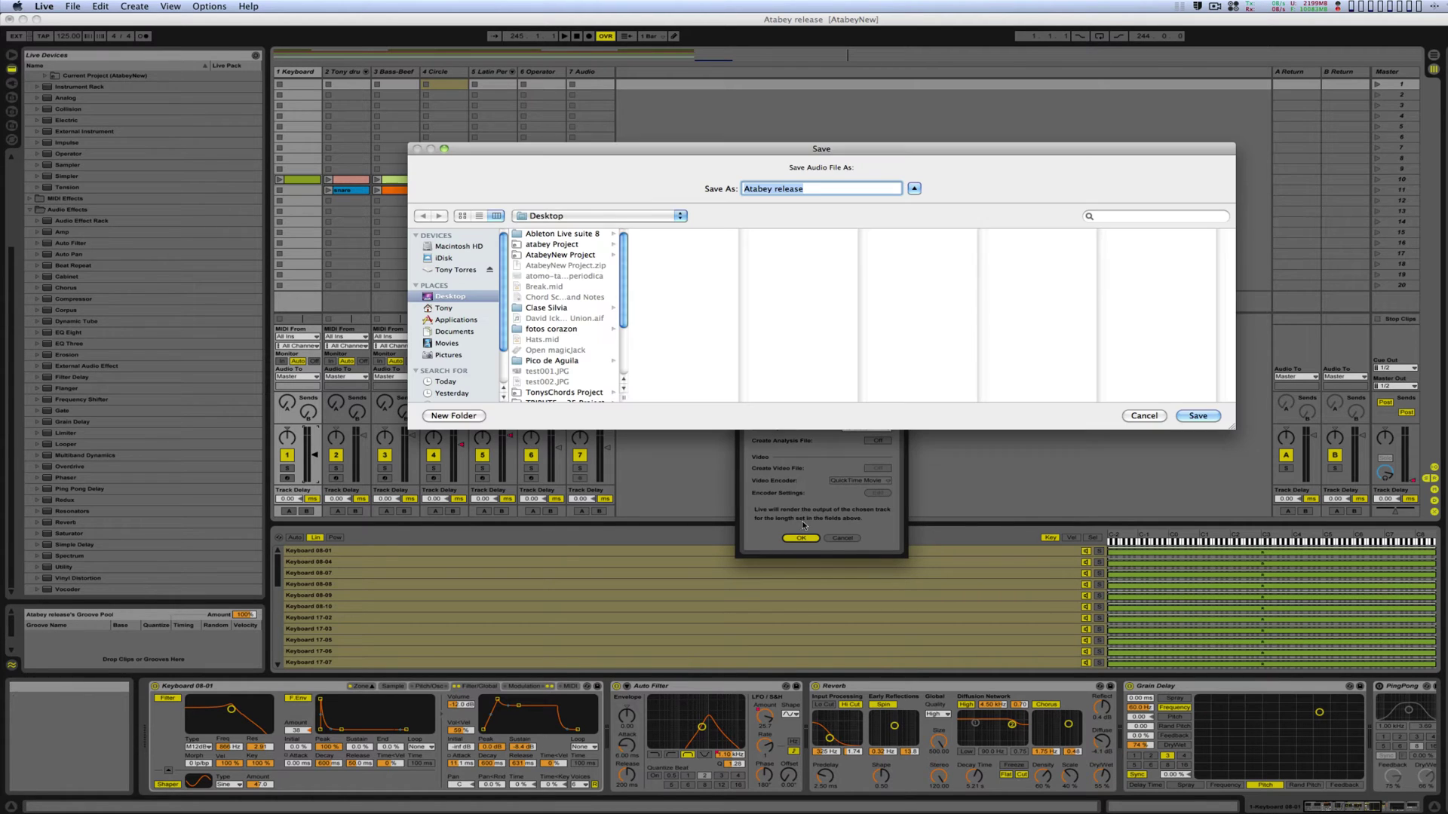
{"action": "left_click", "coordinate": [450, 417]}
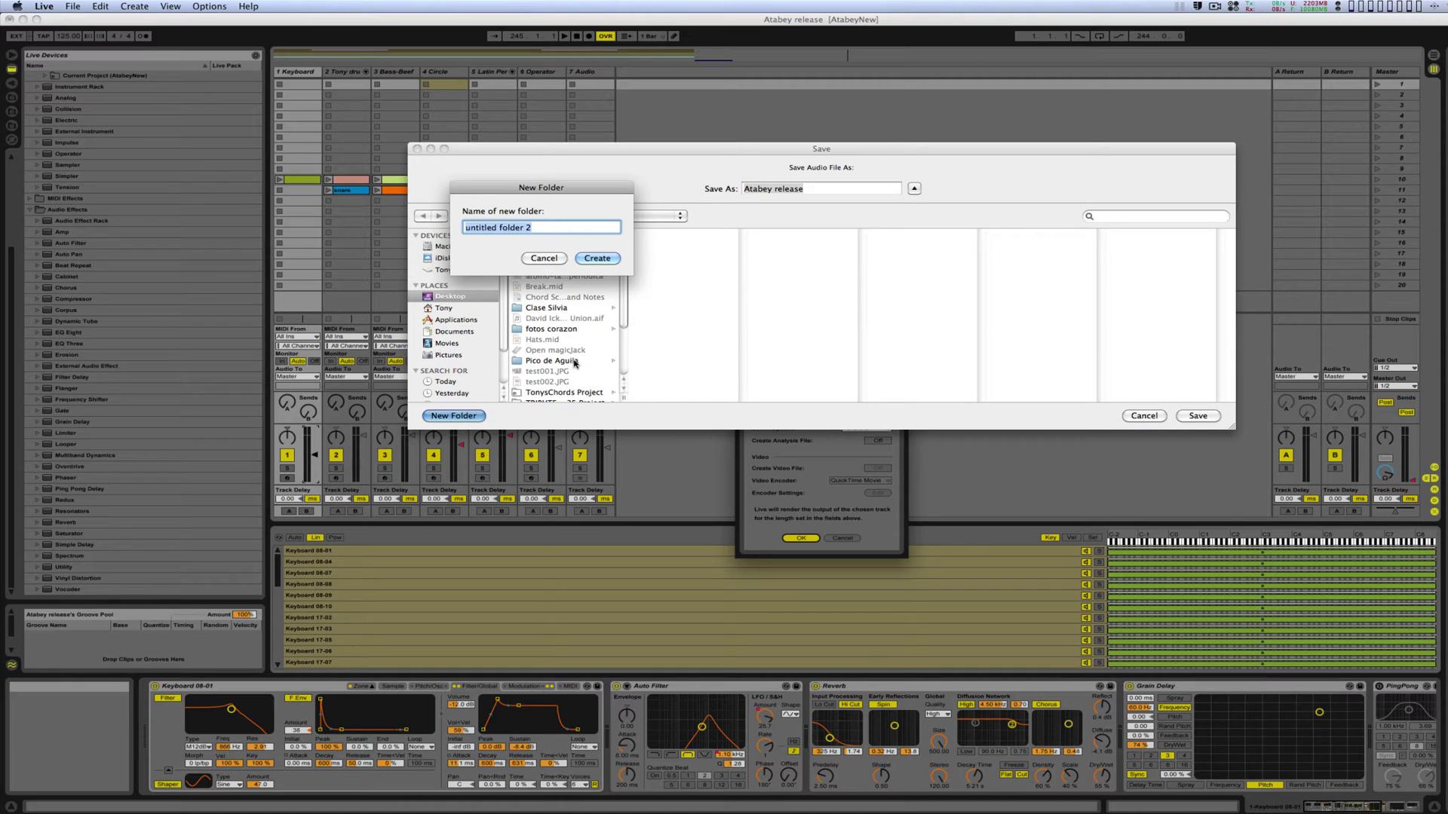
{"action": "type", "text": "Pre Master"}
{"action": "left_click", "coordinate": [607, 260]}
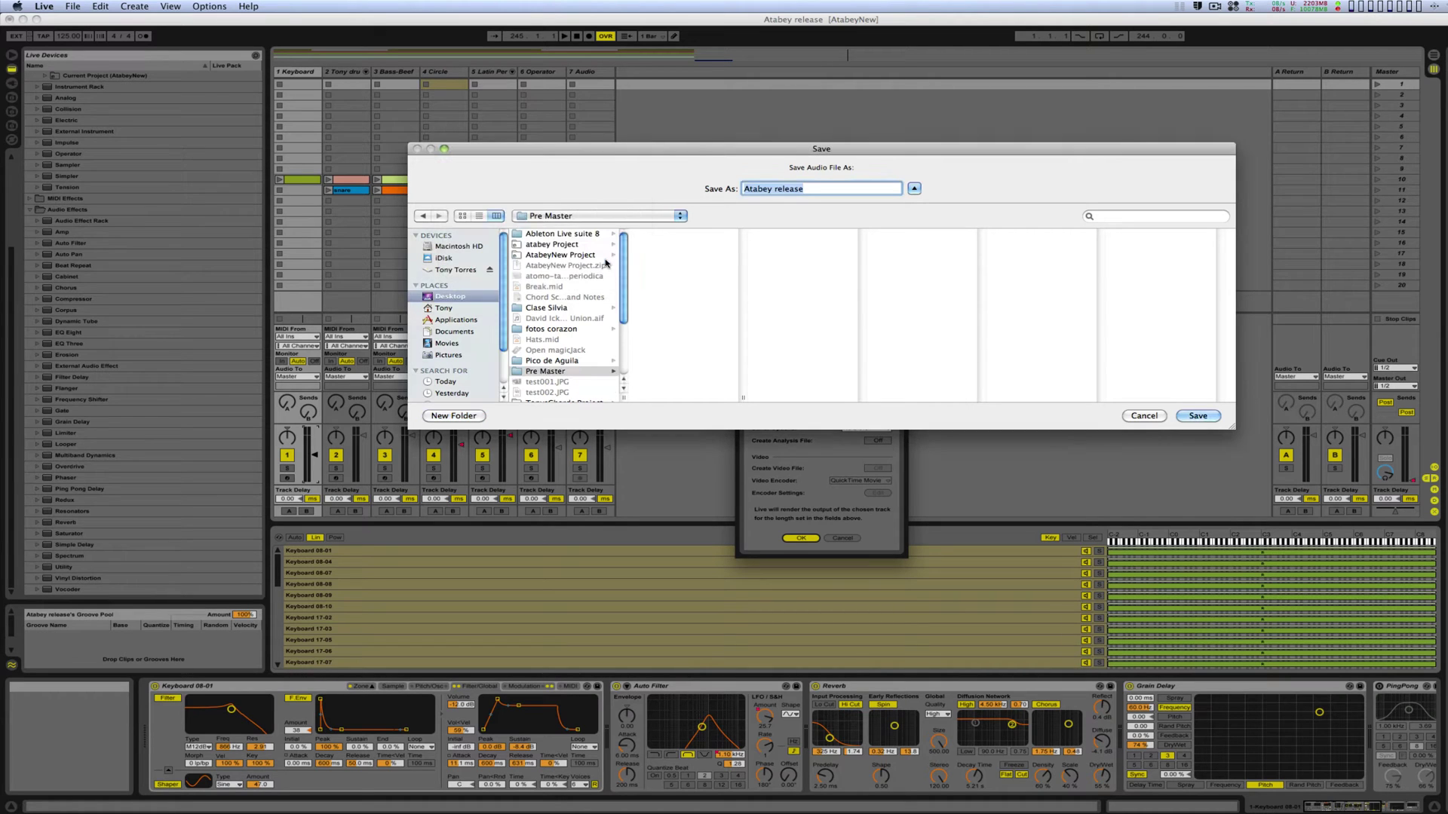
{"action": "left_click", "coordinate": [586, 373]}
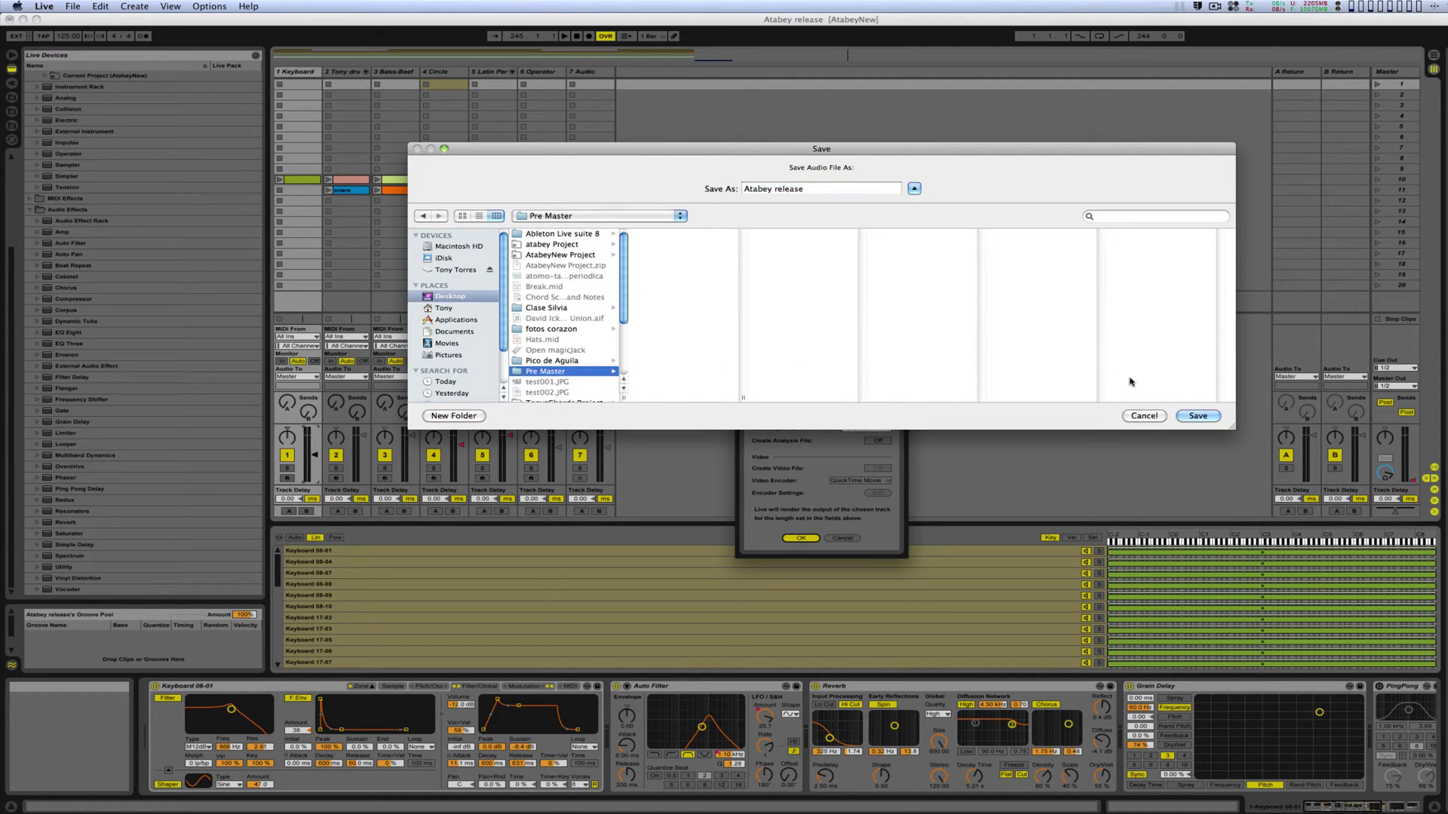
{"action": "left_click", "coordinate": [1196, 416]}
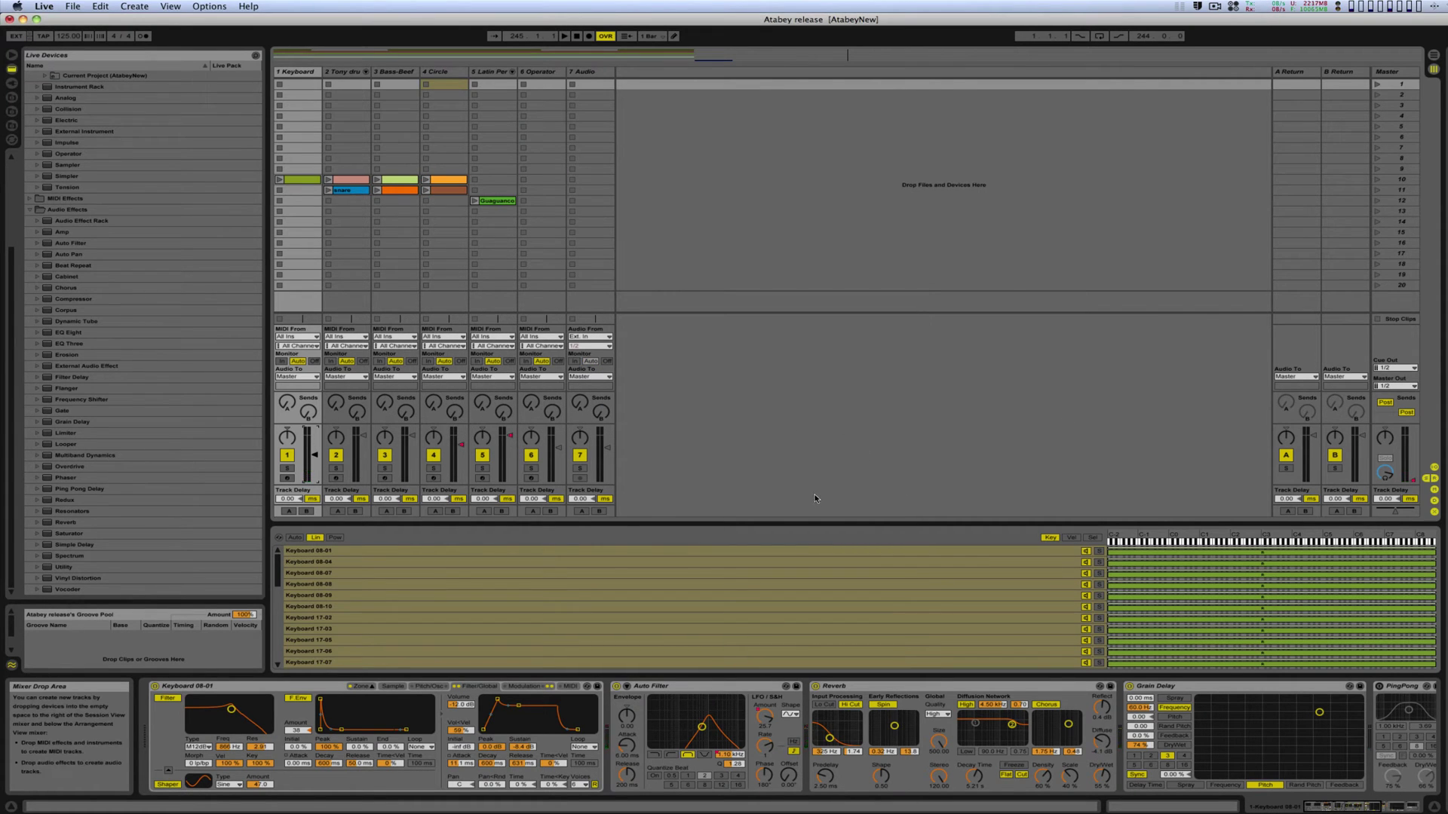
- Switch to Finder and preview the exported Atabey release.aif in the Desktop's Pre Master folder
{"action": "key", "text": "super+Tab"}
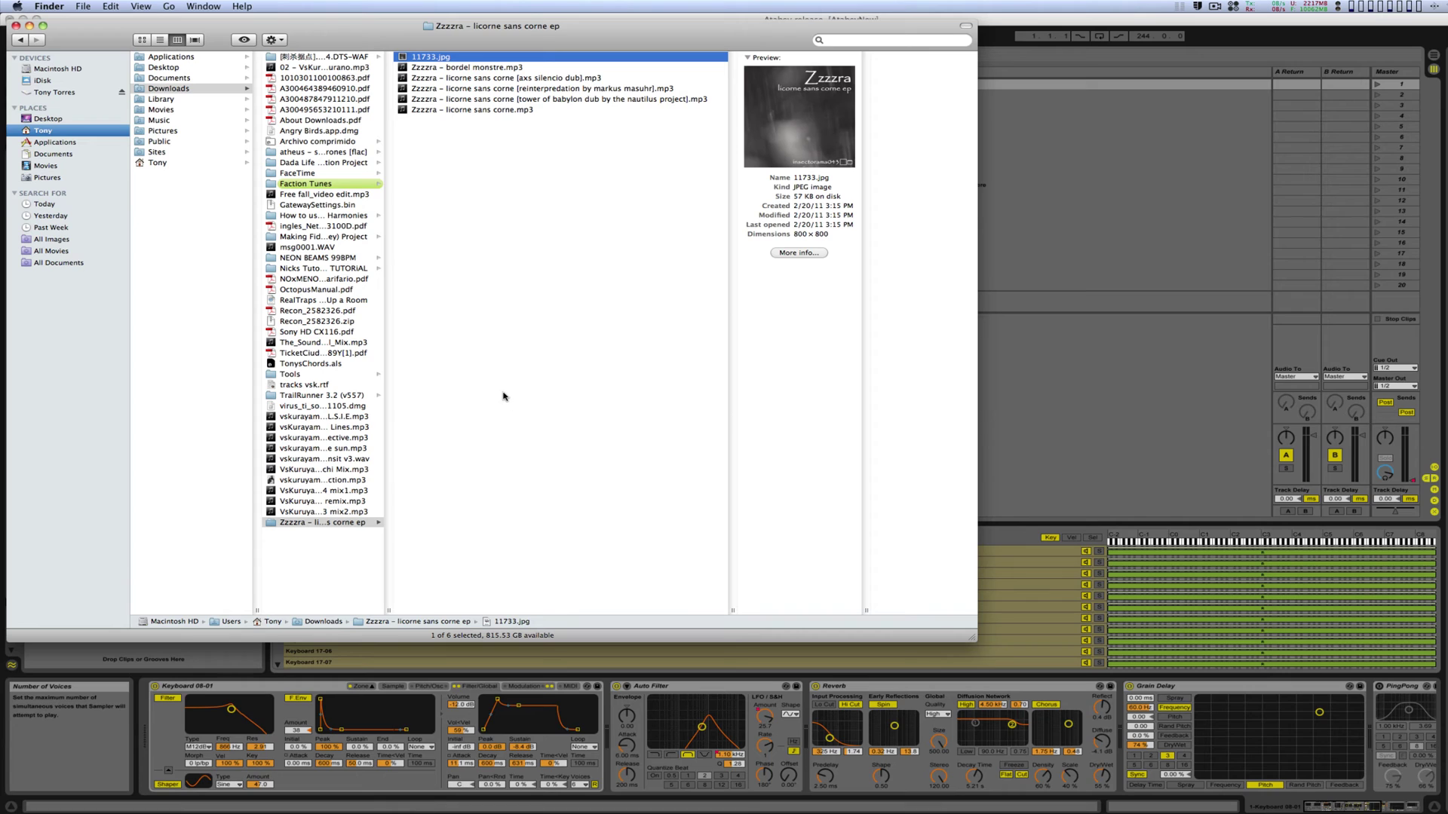
{"action": "left_click", "coordinate": [36, 119]}
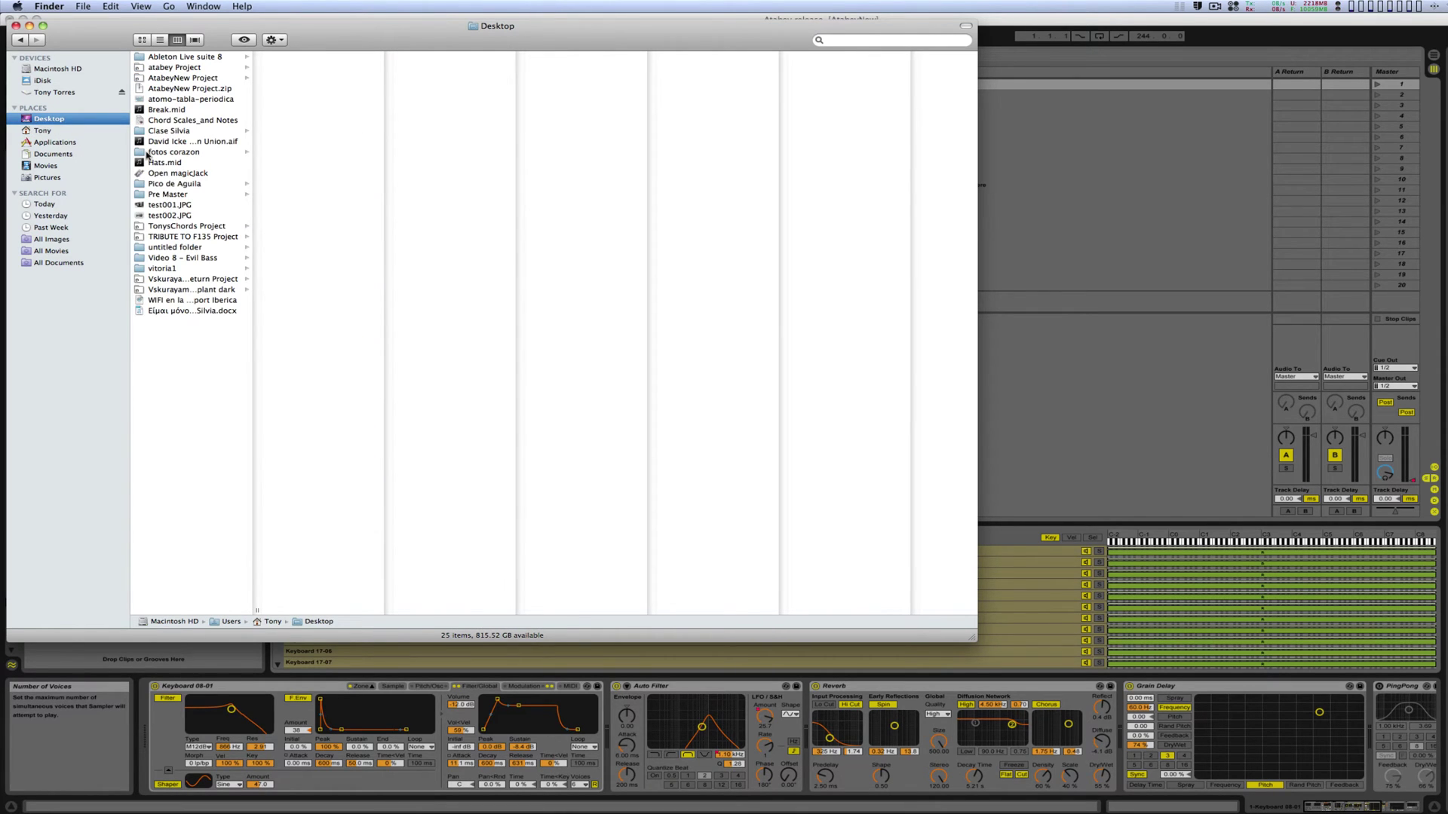
{"action": "left_click", "coordinate": [167, 194]}
{"action": "left_click", "coordinate": [305, 57]}
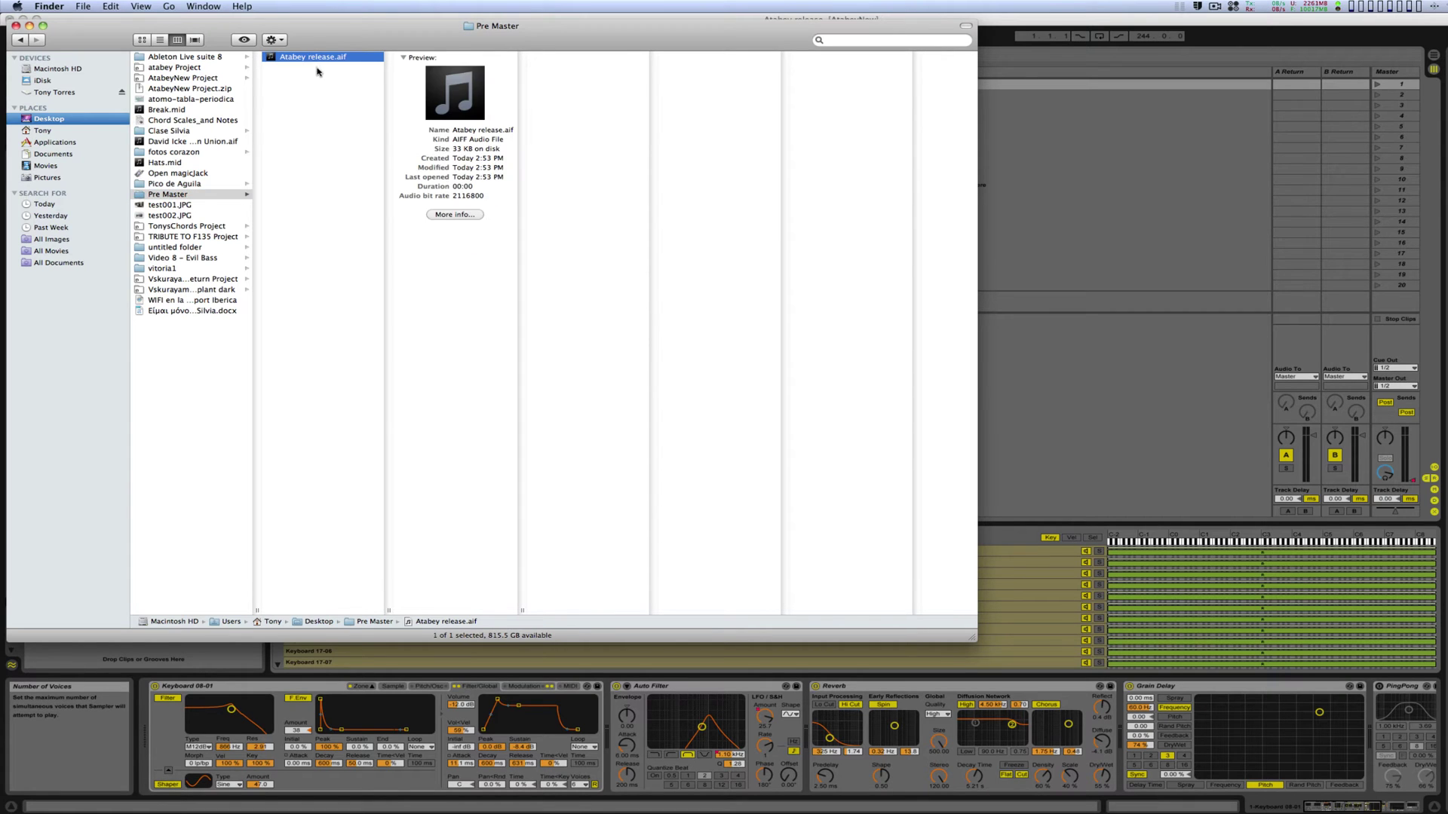
{"action": "key", "text": "space"}
{"action": "key", "text": "space"}
{"action": "key", "text": "space"}
{"action": "key", "text": "space"}
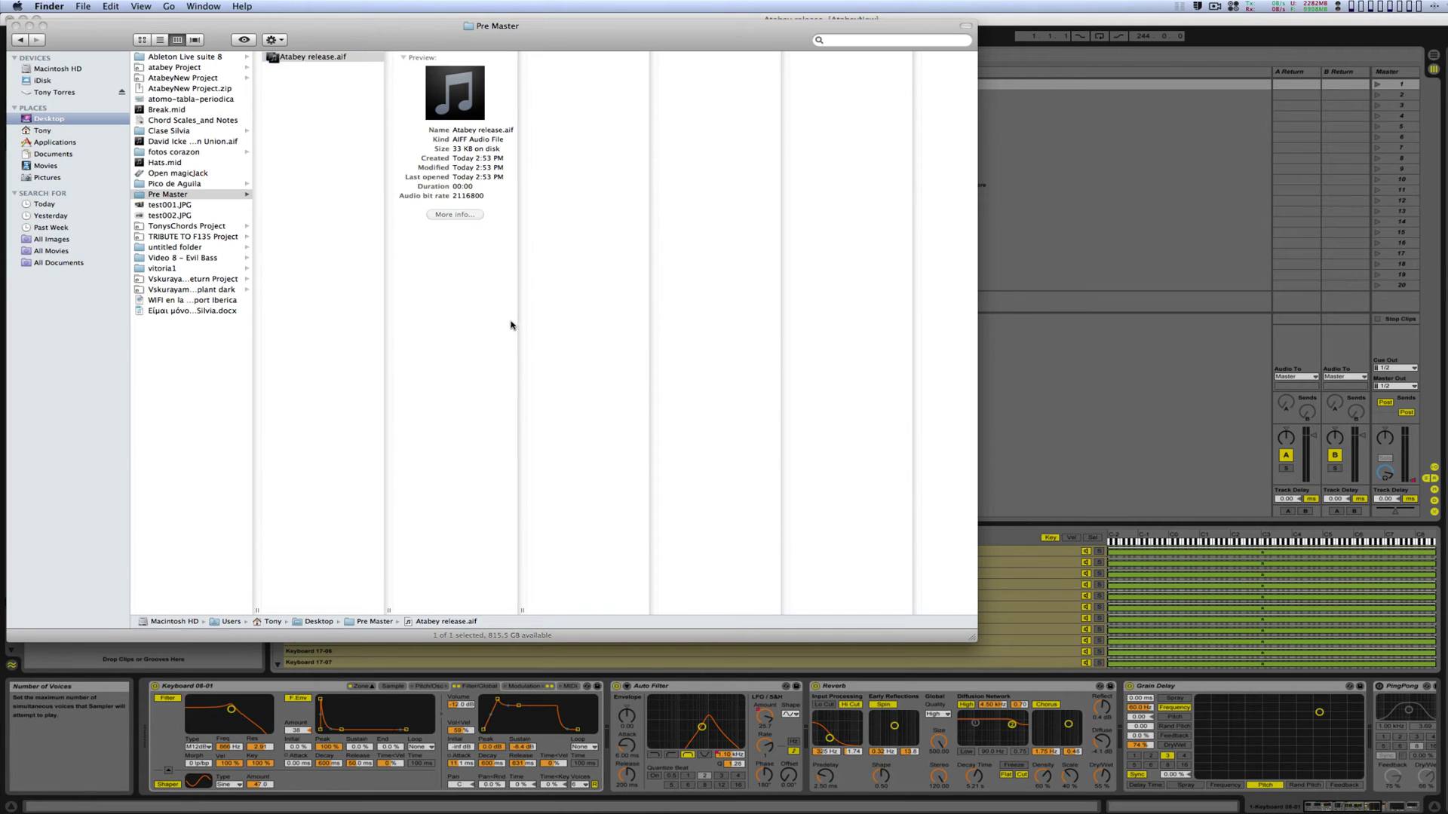
{"action": "key", "text": "space"}
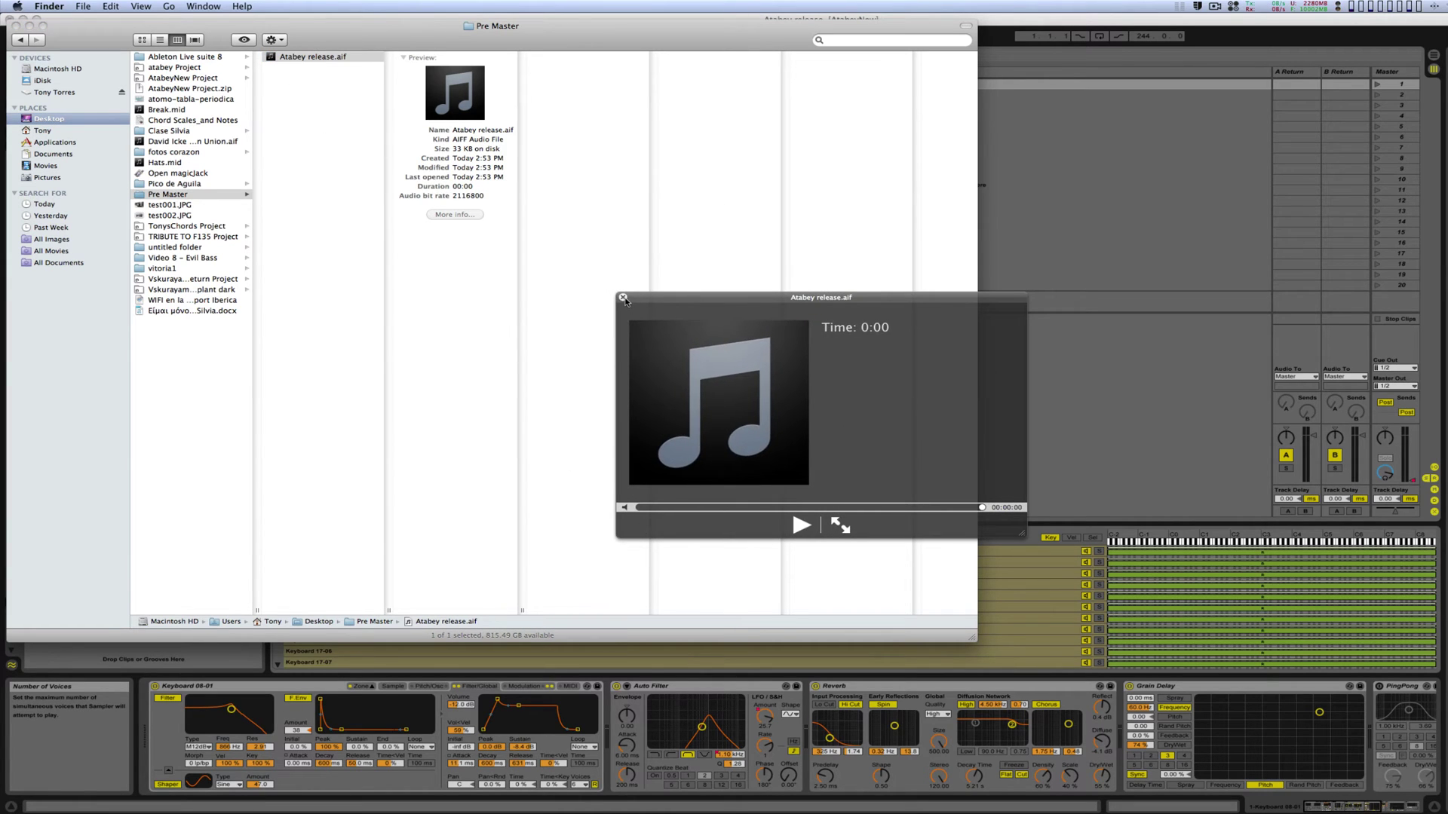
{"action": "left_click", "coordinate": [624, 299]}
- Move Atabey release.aif from the Pre Master folder to the Trash and permanently empty the Trash
{"action": "left_click", "coordinate": [198, 195]}
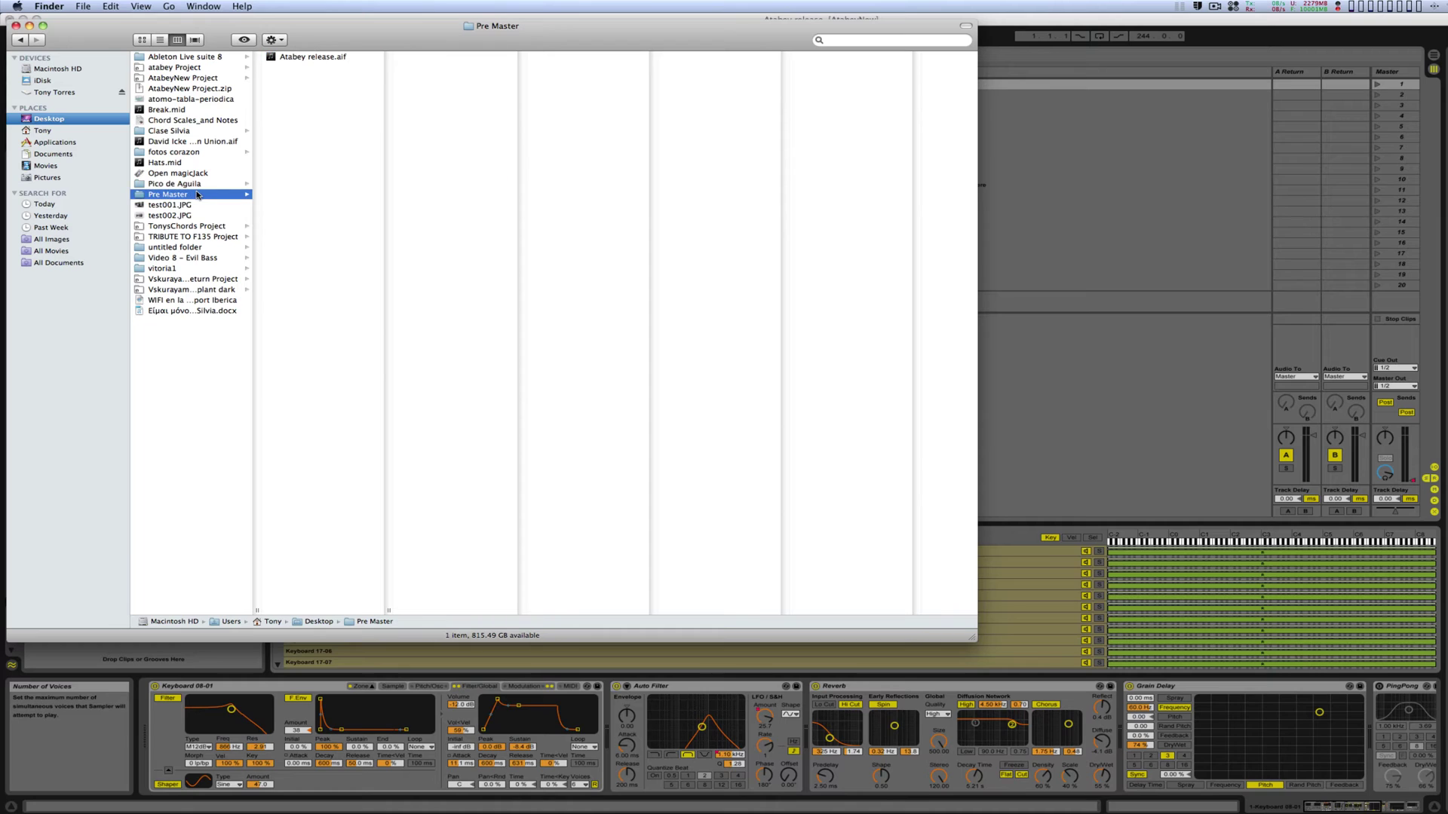
{"action": "left_click_drag", "start_coordinate": [297, 59], "coordinate": [1157, 692]}
{"action": "left_click_drag", "start_coordinate": [1237, 808], "coordinate": [1243, 809]}
{"action": "right_click", "coordinate": [1243, 808]}
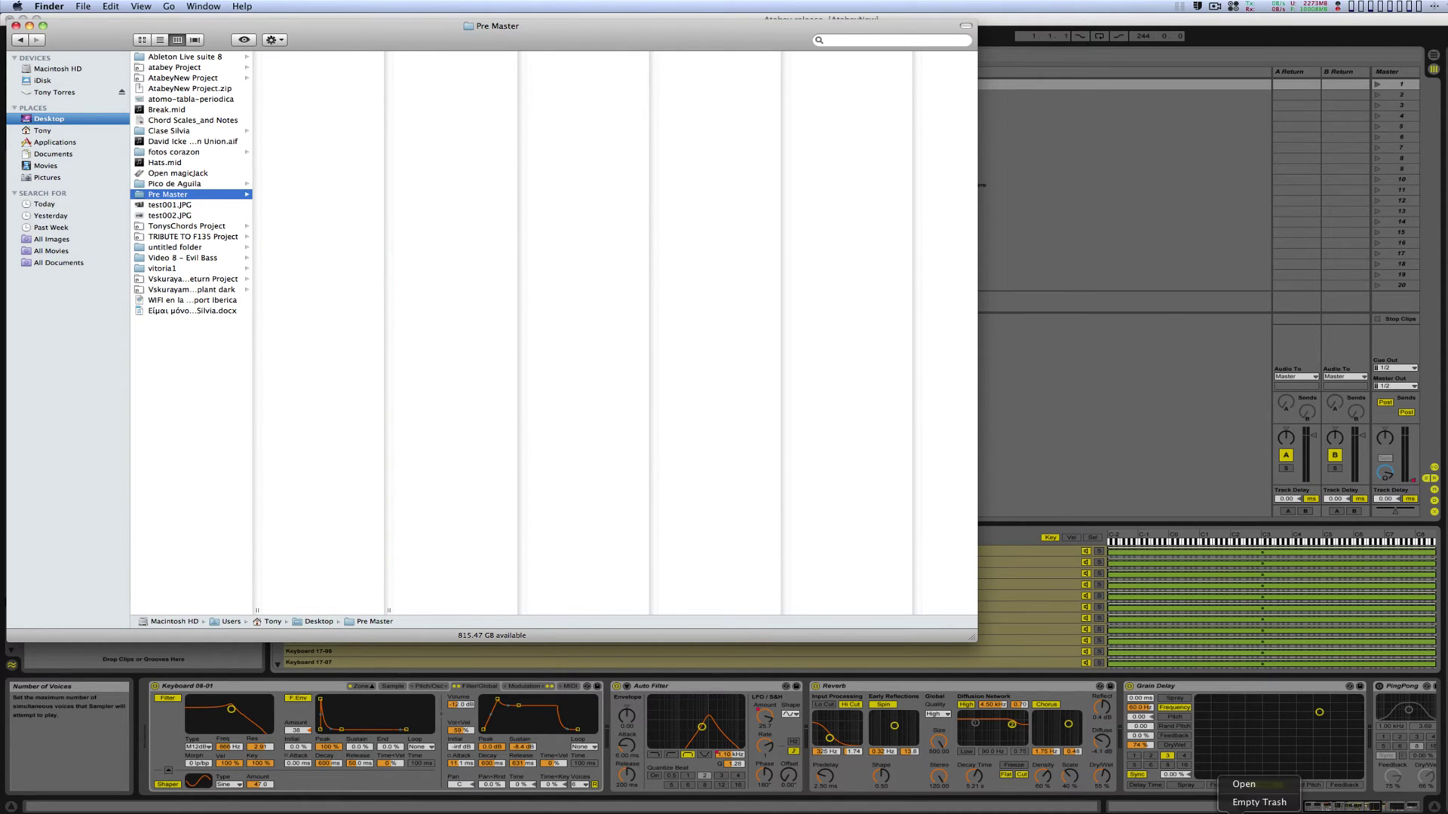
{"action": "left_click", "coordinate": [1243, 804]}
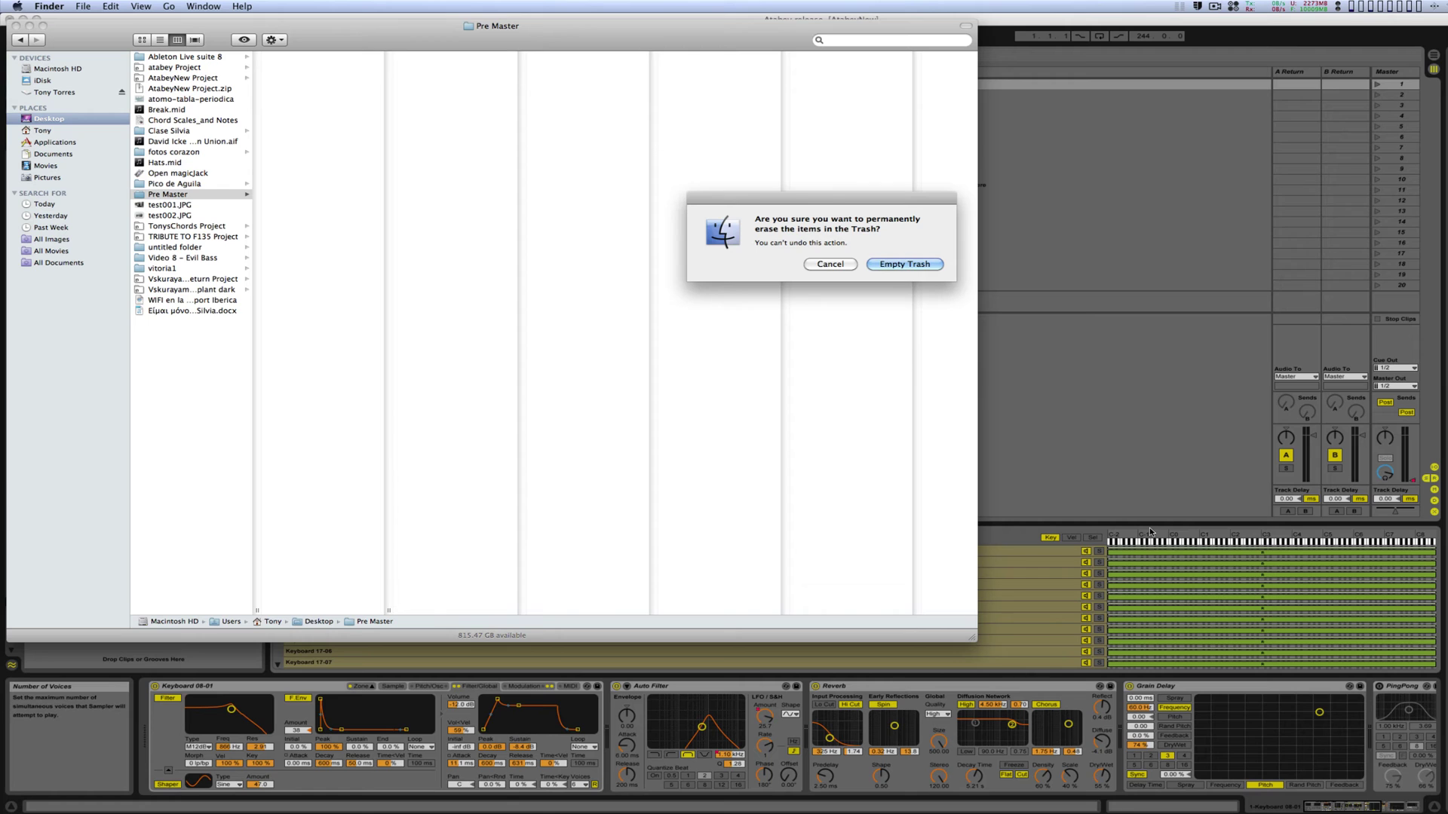
{"action": "left_click", "coordinate": [934, 269]}
- Return to Ableton Live's Arrangement View, select the Keyboard track, and close the Finder window
{"action": "left_click", "coordinate": [1302, 174]}
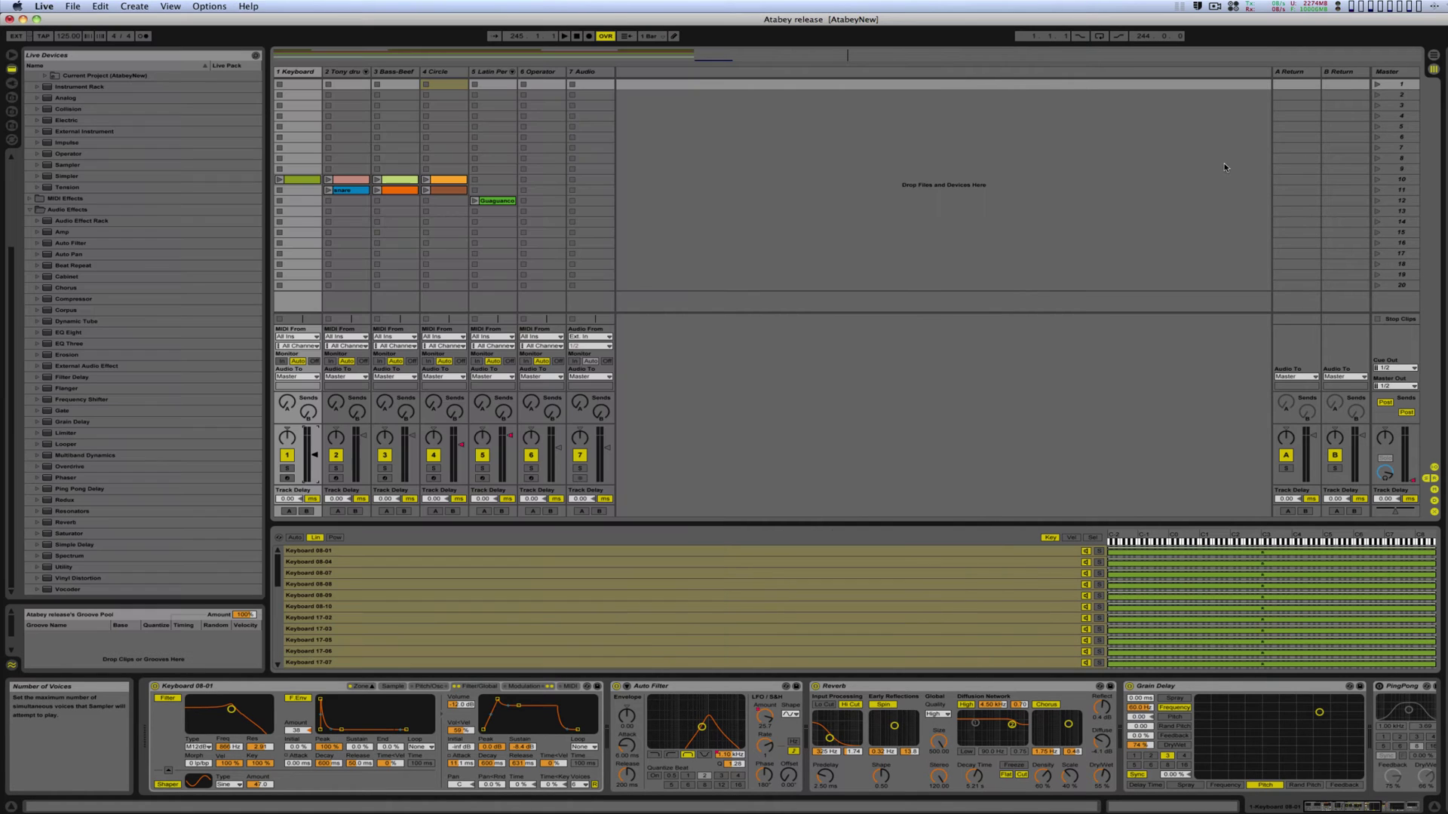
{"action": "left_click", "coordinate": [1435, 55]}
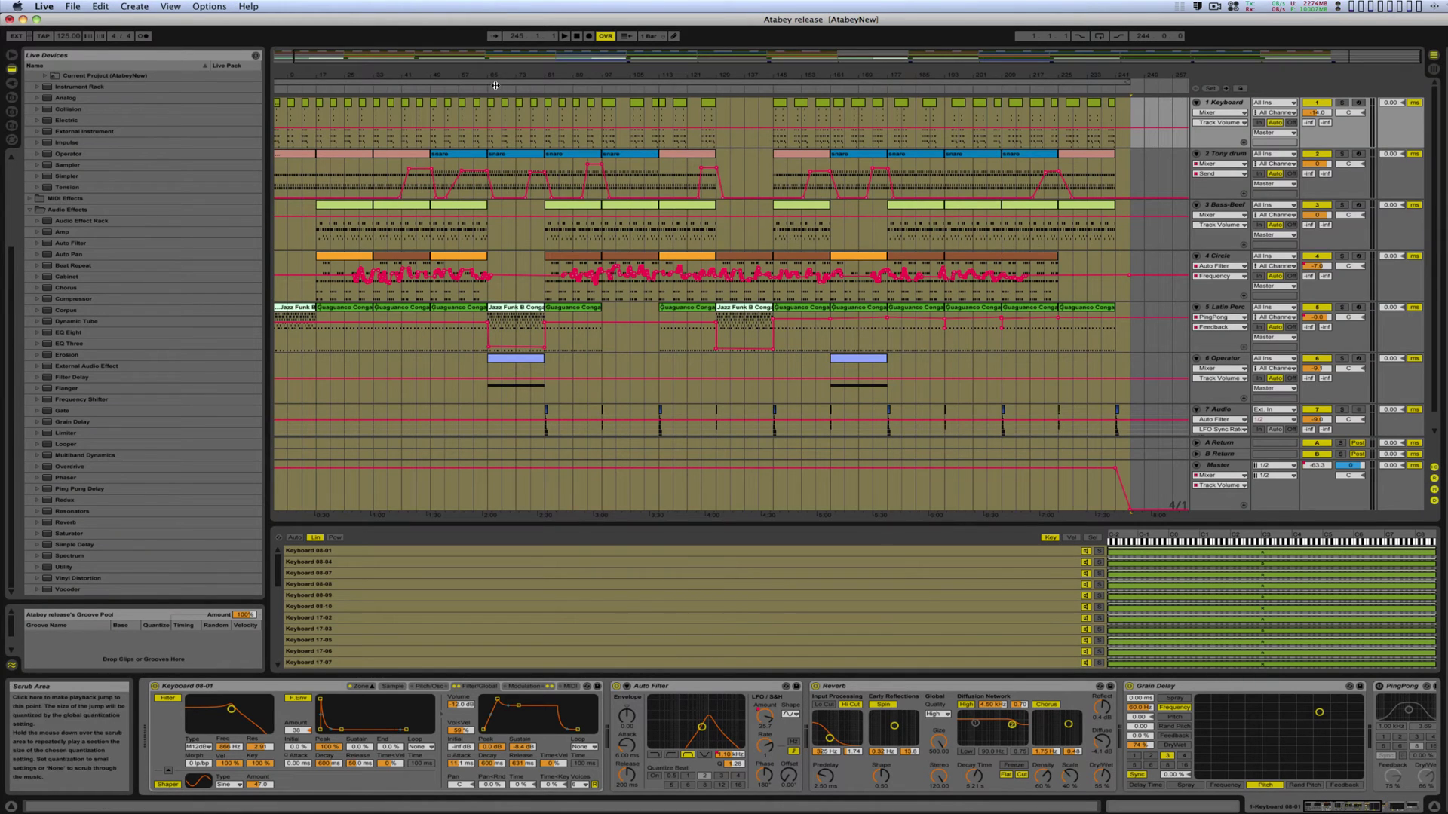
{"action": "left_click", "coordinate": [1238, 103]}
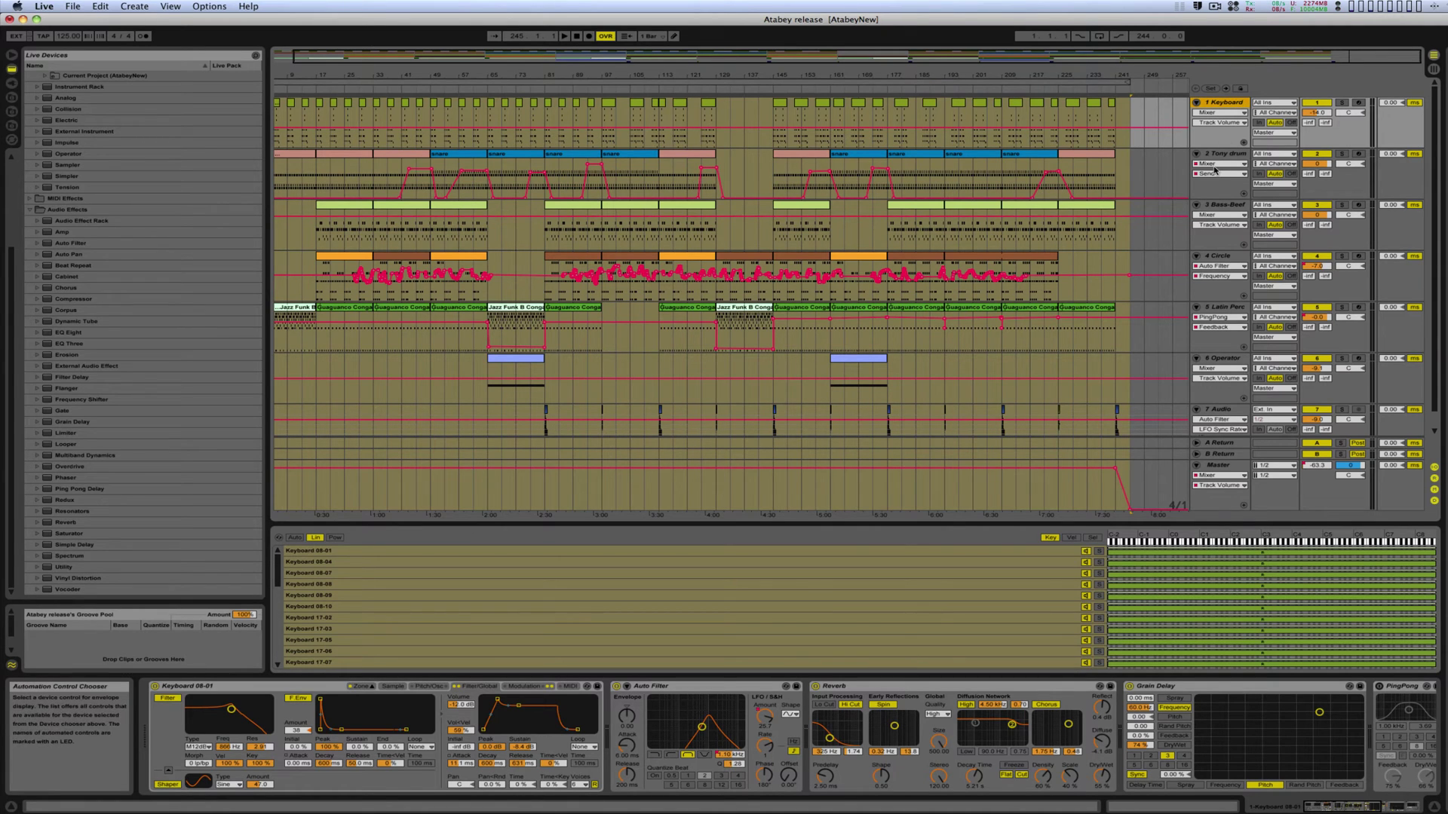
{"action": "left_click", "coordinate": [417, 809]}
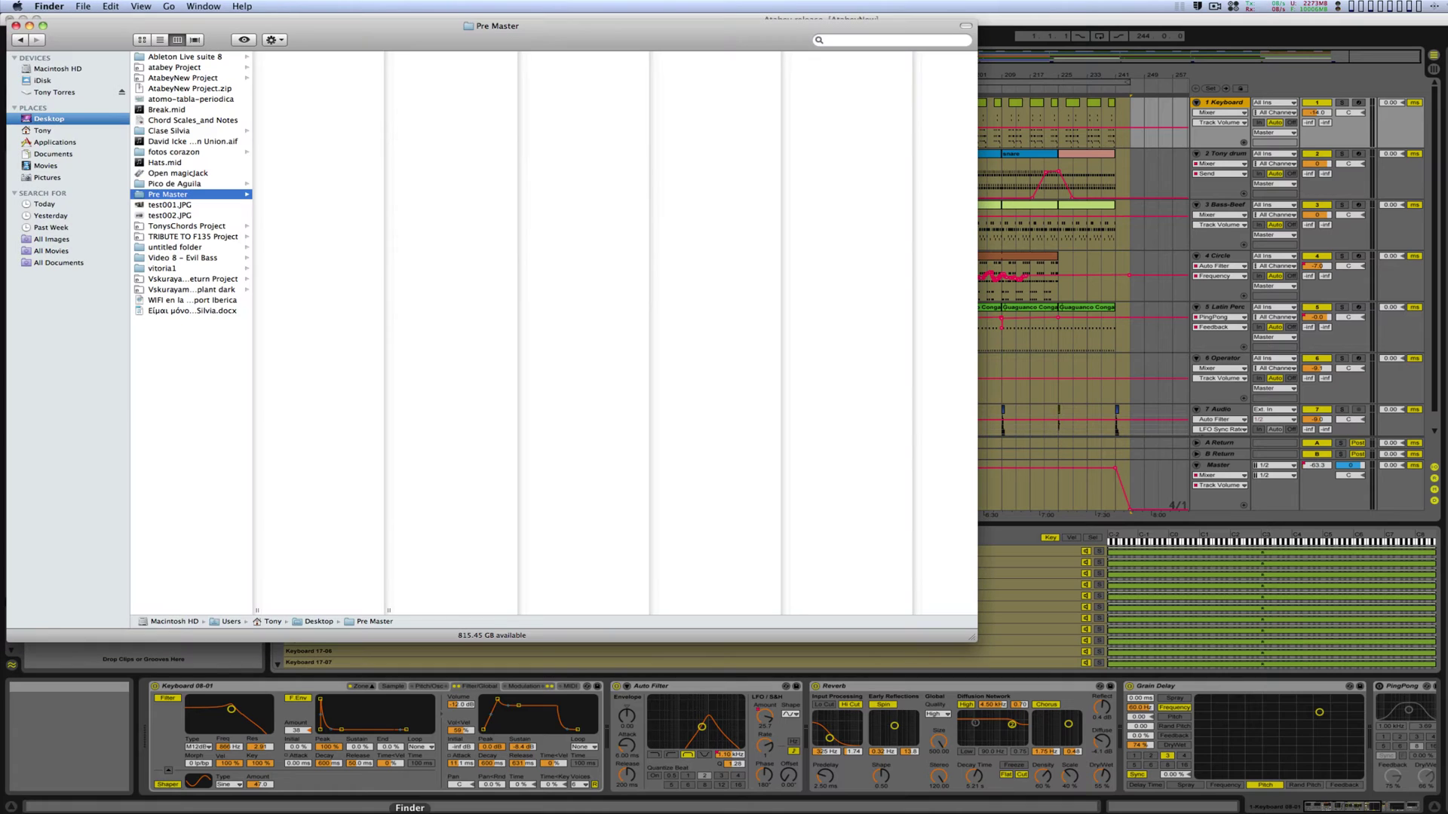
{"action": "left_click", "coordinate": [15, 26]}
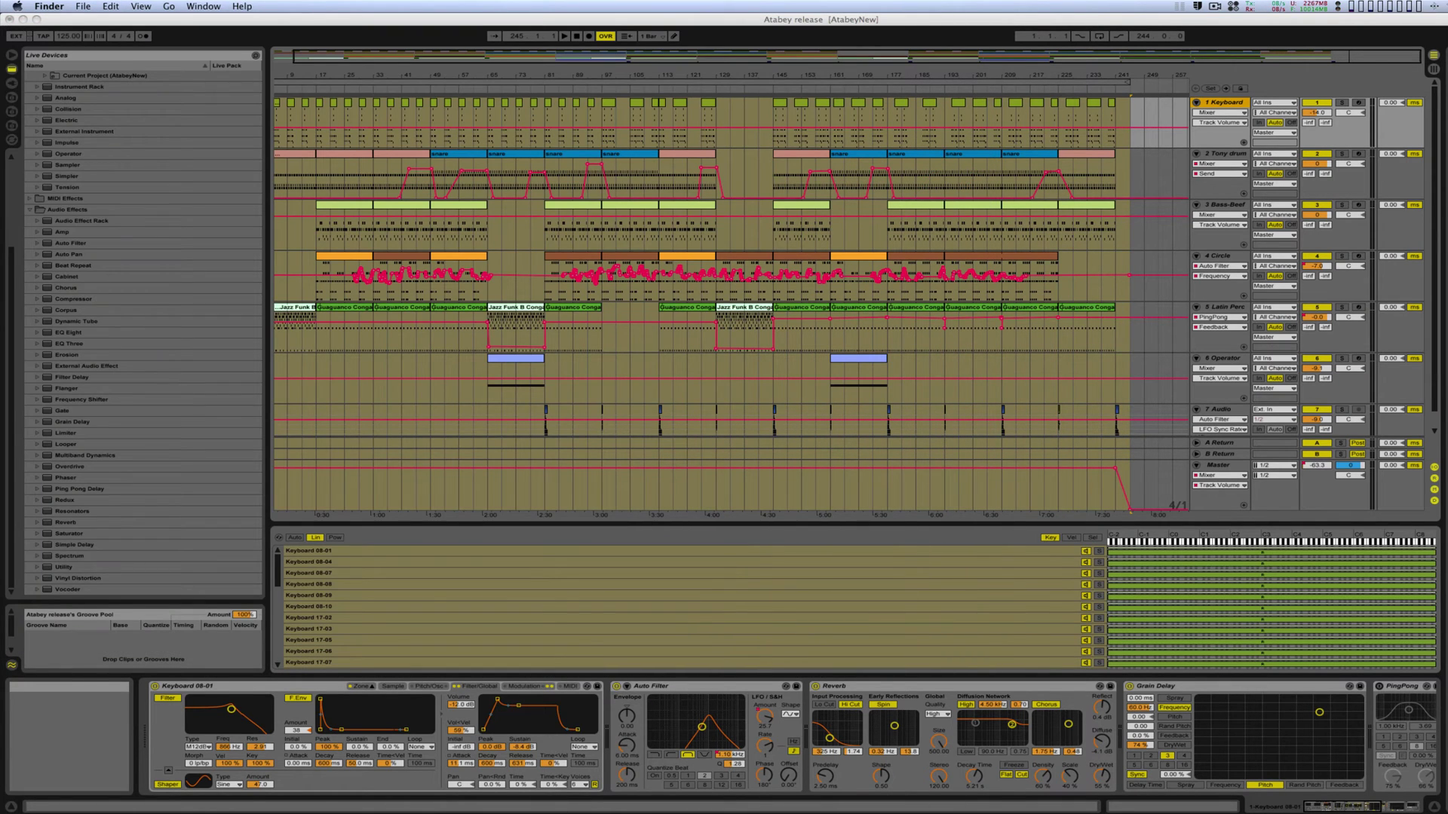
- Bring Ableton Live back to the front and set the audio export's rendered track to All Tracks
{"action": "left_click", "coordinate": [83, 6]}
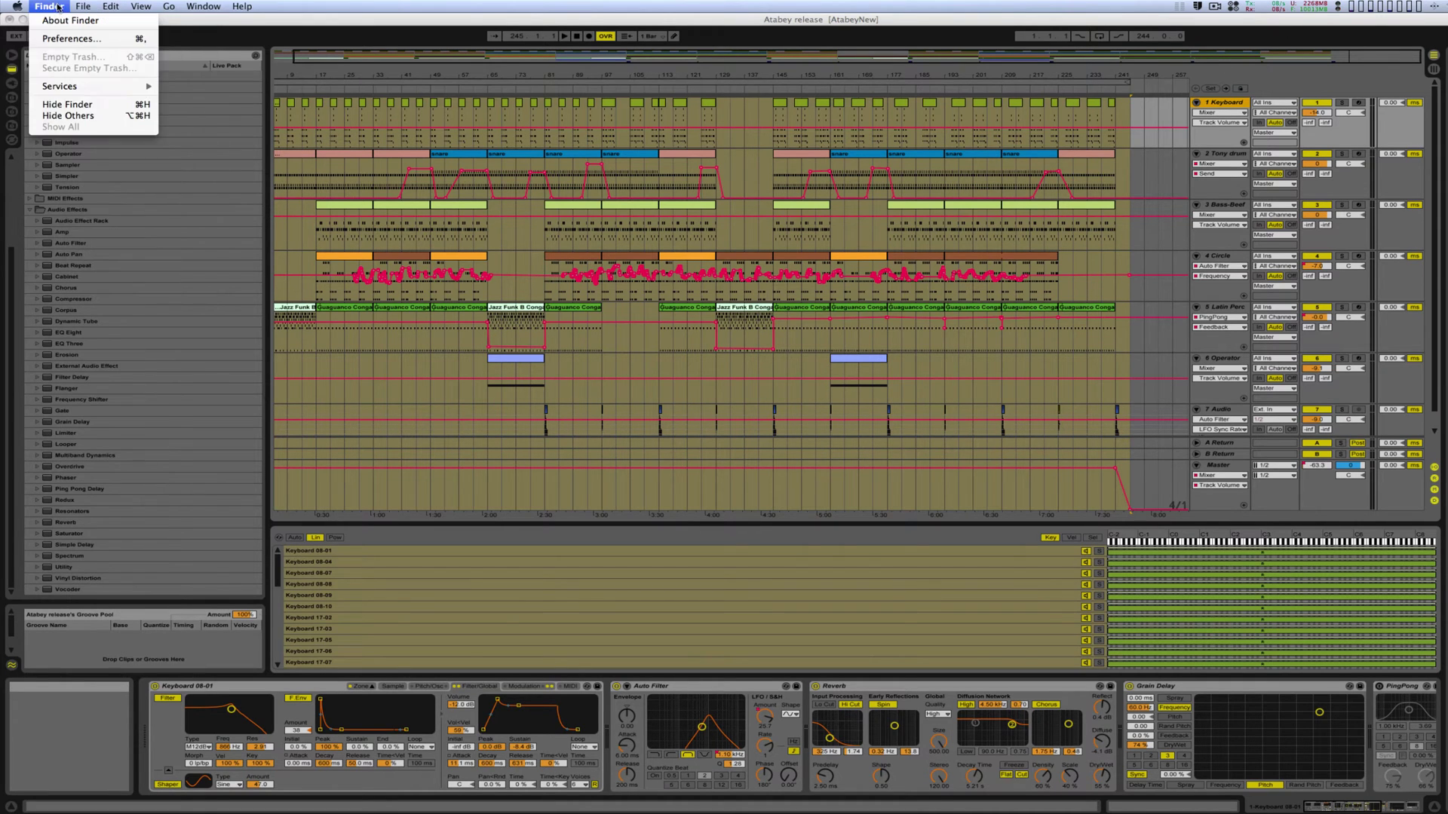
{"action": "left_click", "coordinate": [58, 19]}
{"action": "left_click", "coordinate": [70, 7]}
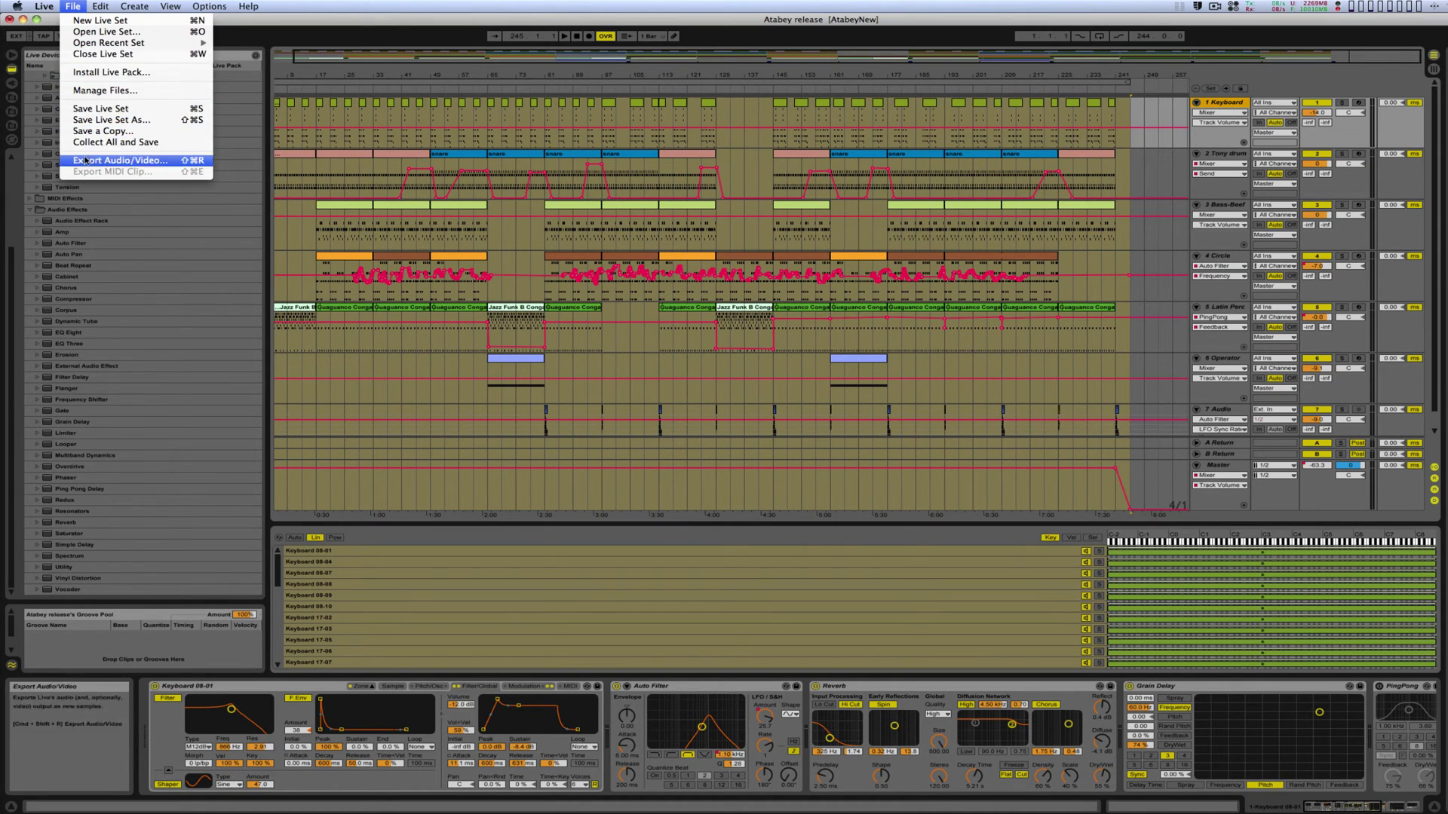
{"action": "left_click", "coordinate": [120, 160]}
{"action": "left_click", "coordinate": [866, 320]}
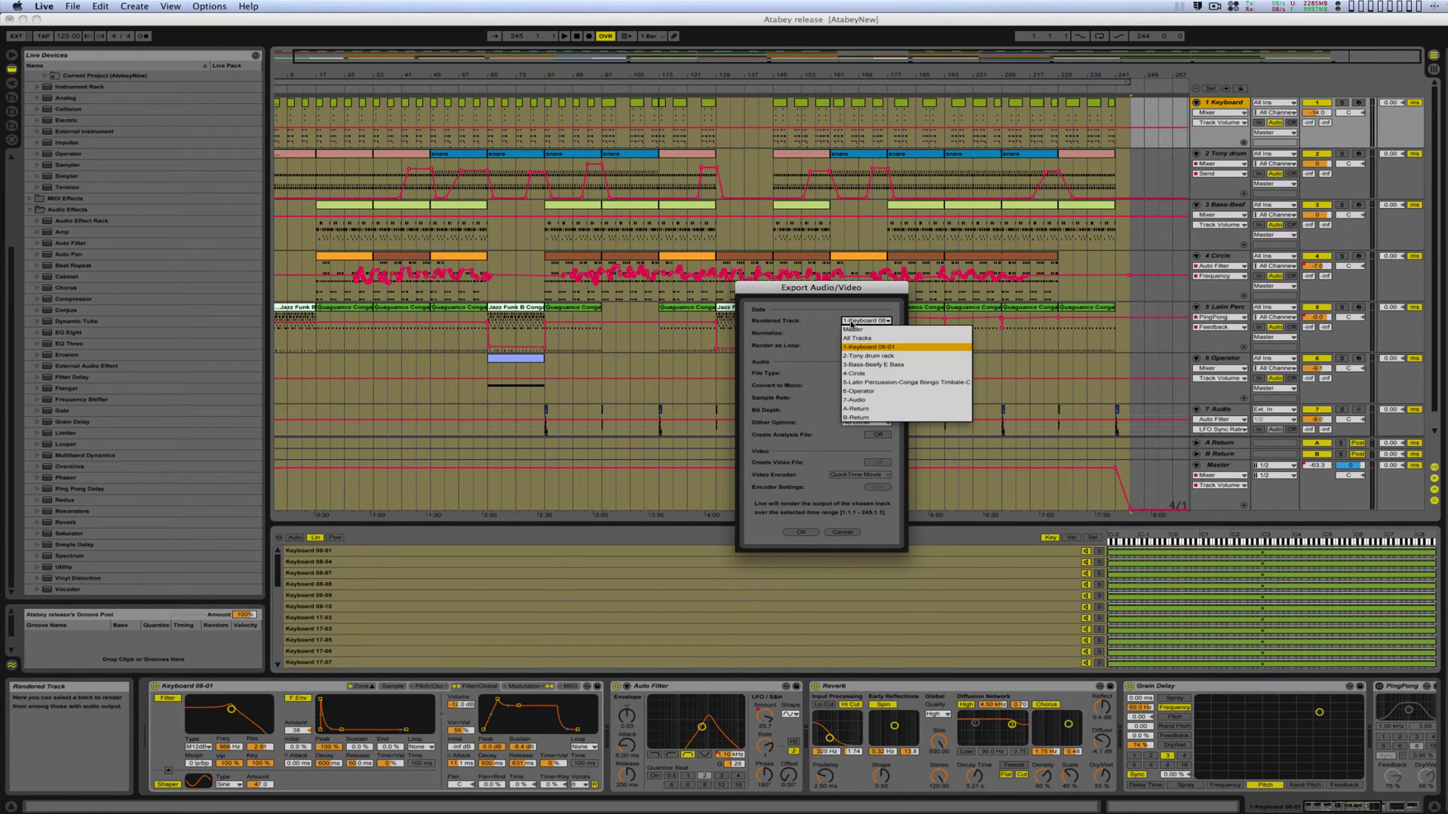
{"action": "left_click", "coordinate": [852, 335]}
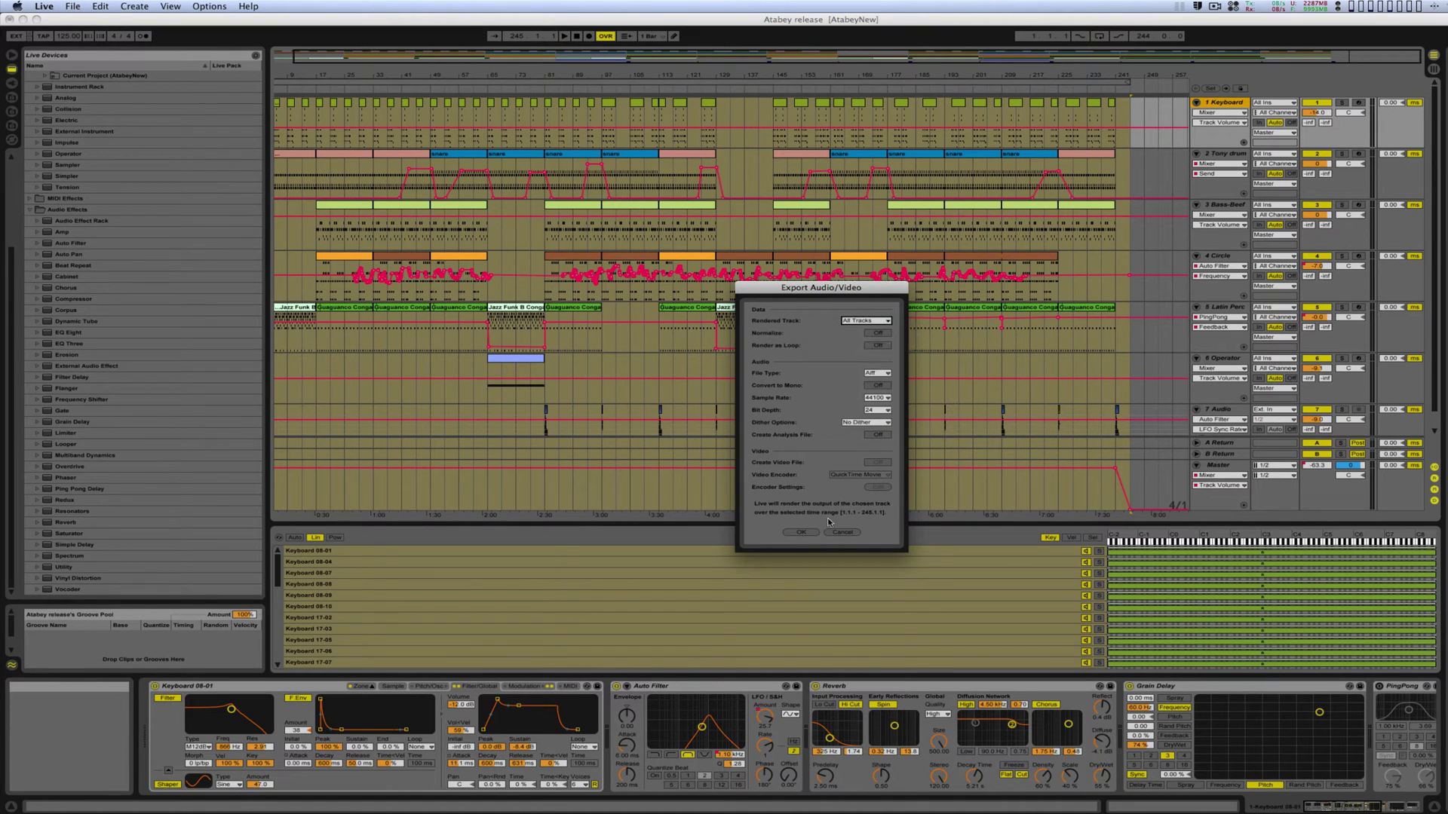
- Confirm the export settings and save the render as Atabey release in the Pre Master folder
{"action": "left_click", "coordinate": [804, 536]}
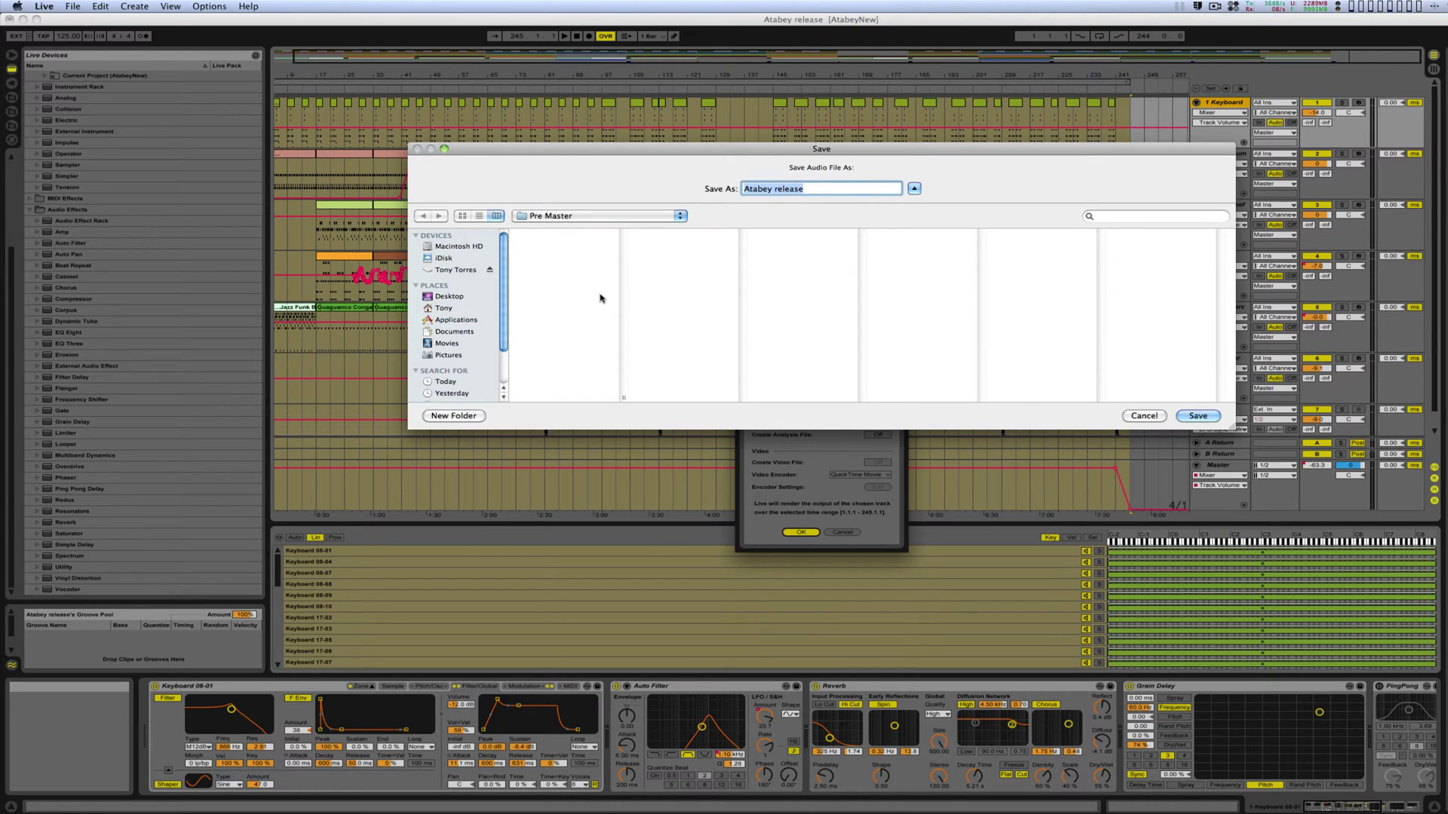
{"action": "left_click", "coordinate": [1198, 416]}
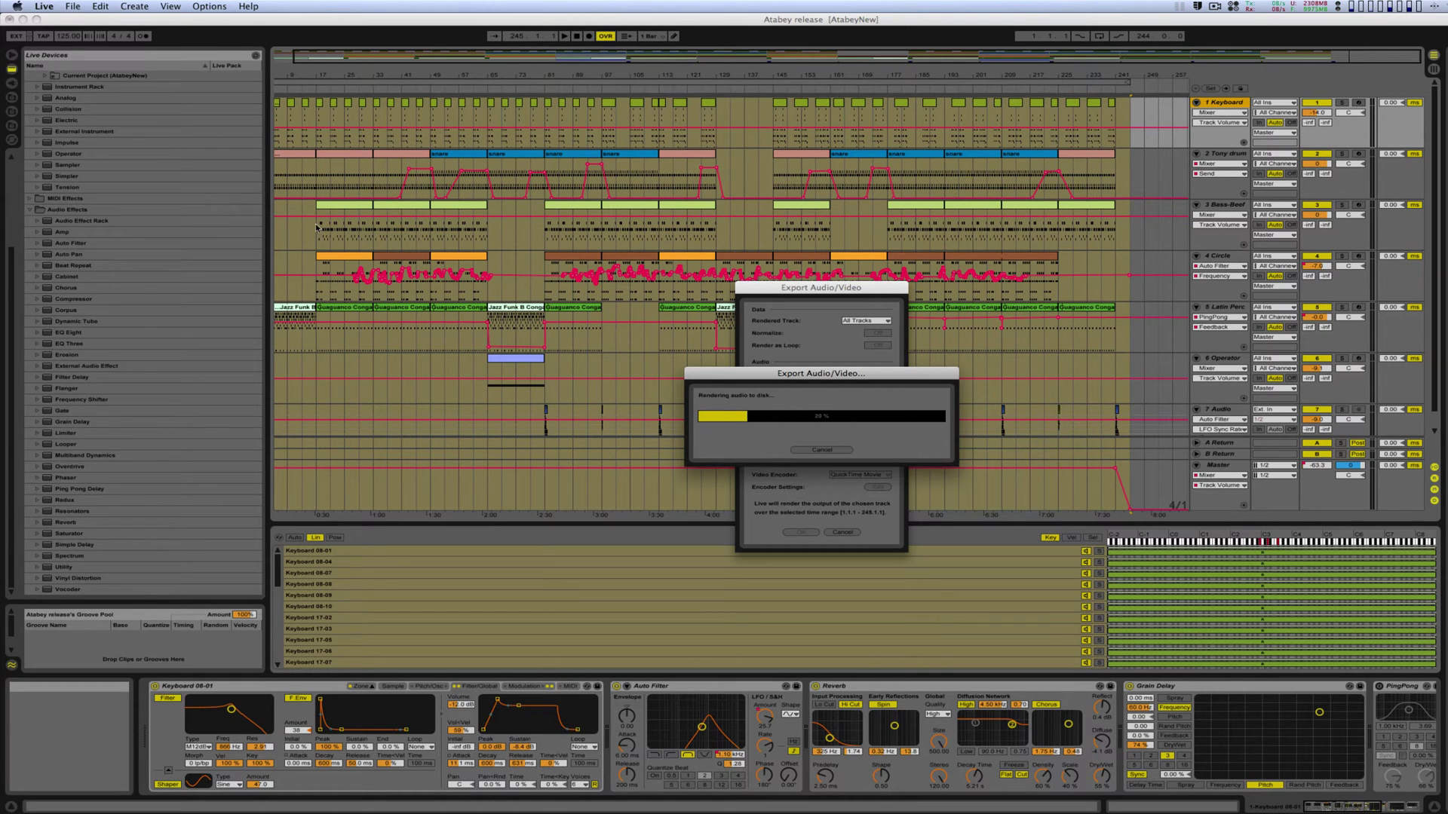
- Switch to Finder, show the Desktop's Pre Master folder in Cover Flow view, and check the exported master and Keyboard files
{"action": "left_click", "coordinate": [400, 811]}
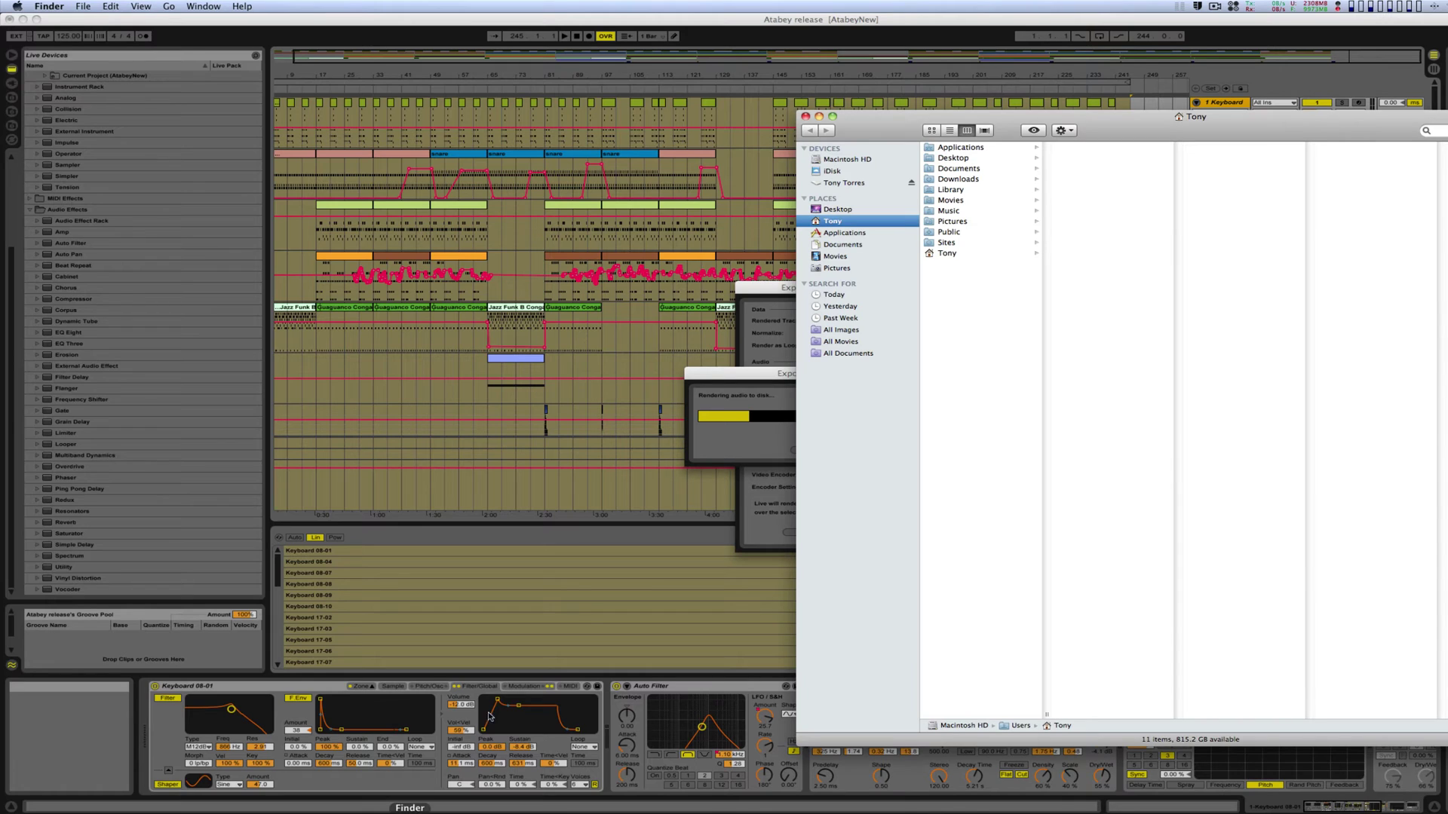
{"action": "left_click", "coordinate": [839, 210]}
{"action": "left_click", "coordinate": [965, 286]}
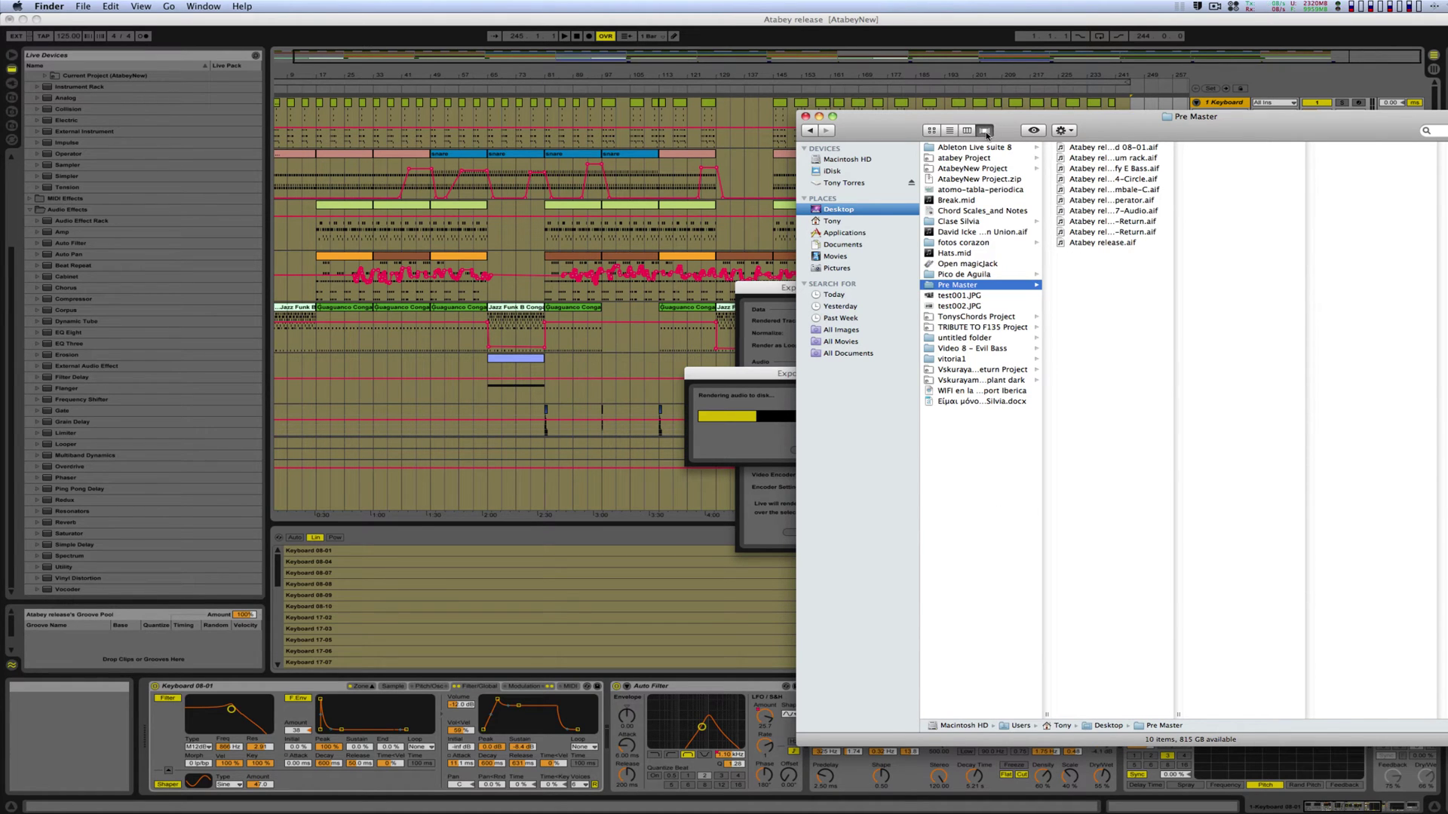
{"action": "left_click", "coordinate": [984, 131]}
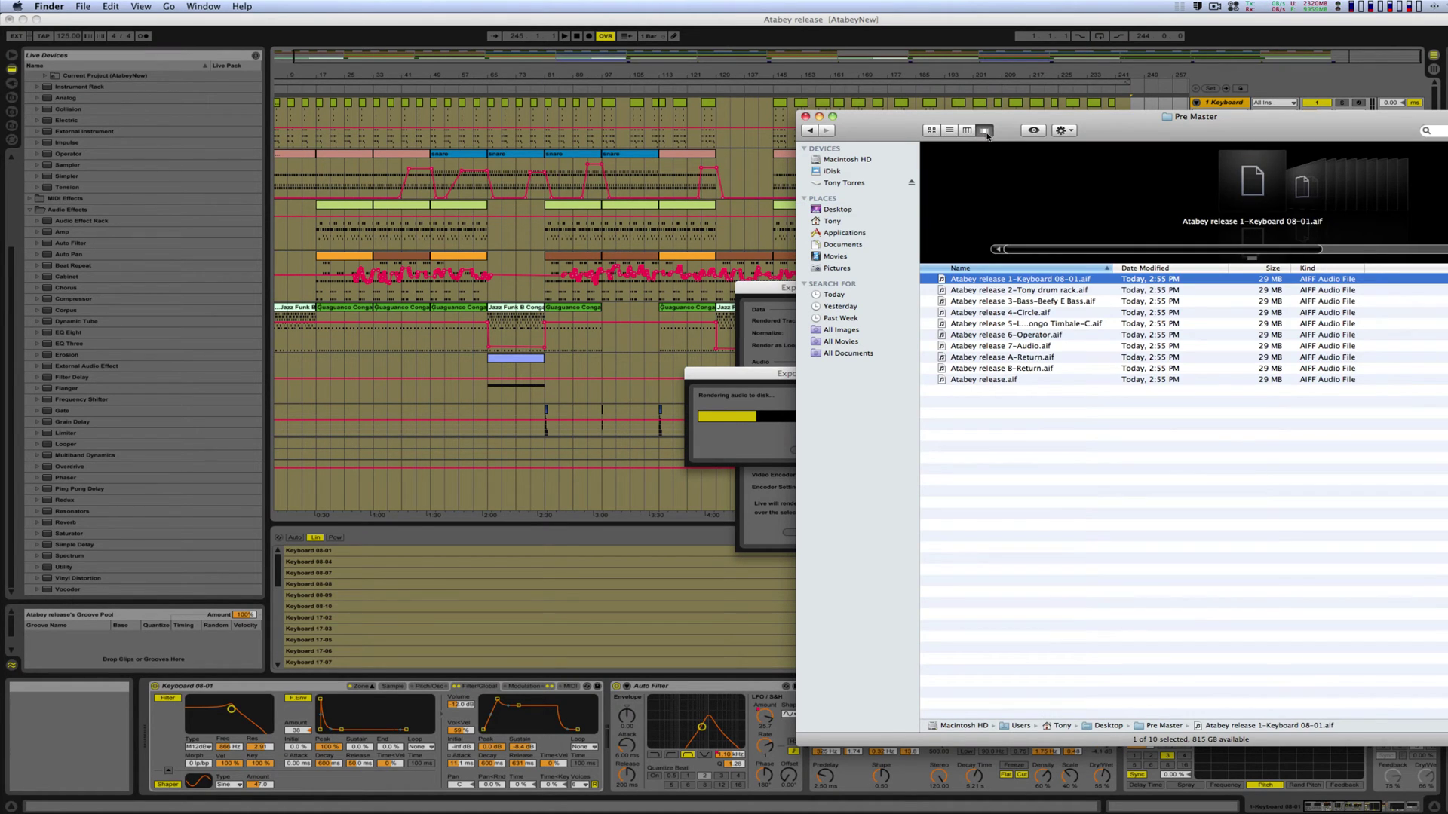
{"action": "left_click", "coordinate": [990, 380]}
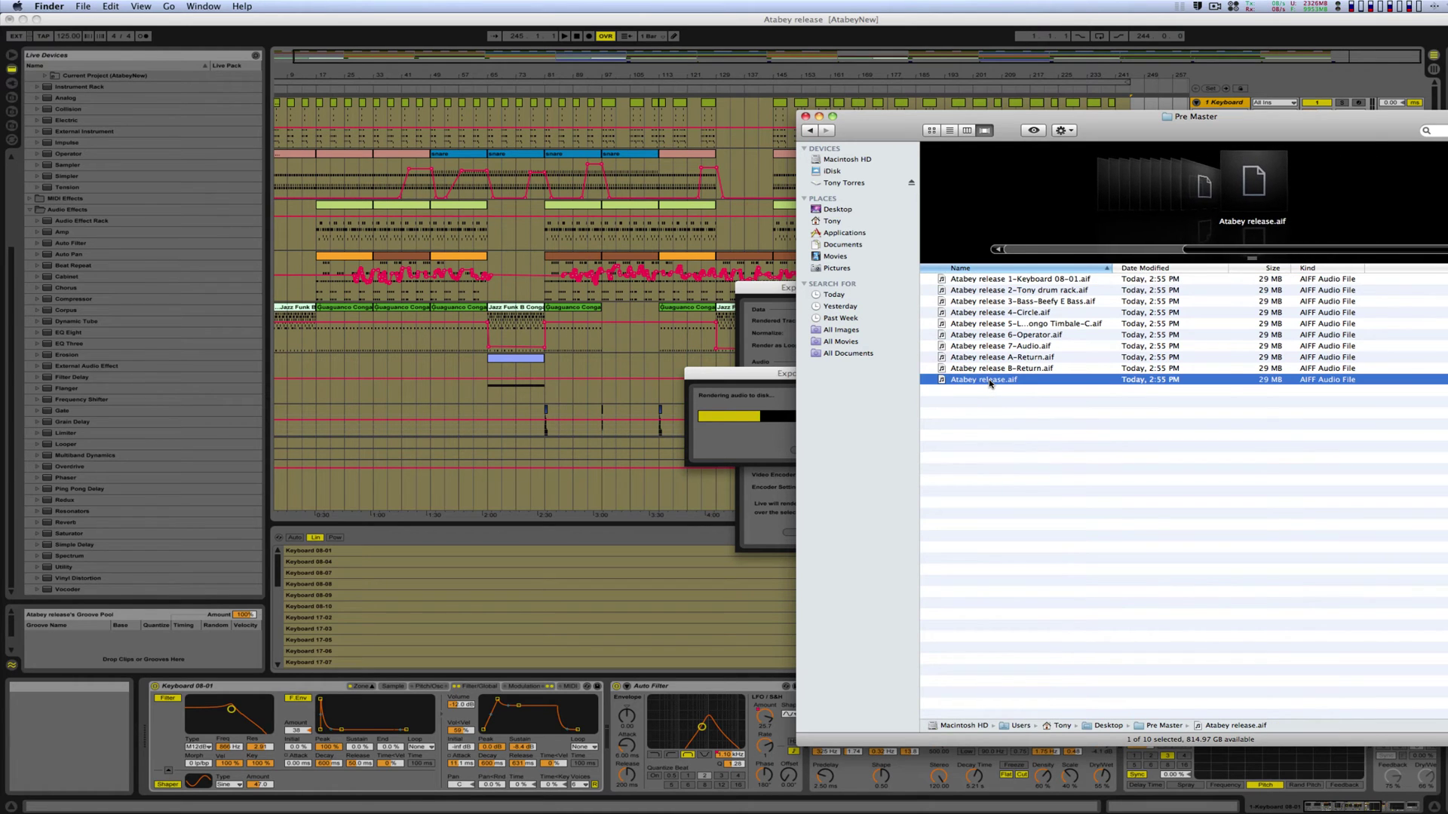
{"action": "left_click", "coordinate": [992, 282]}
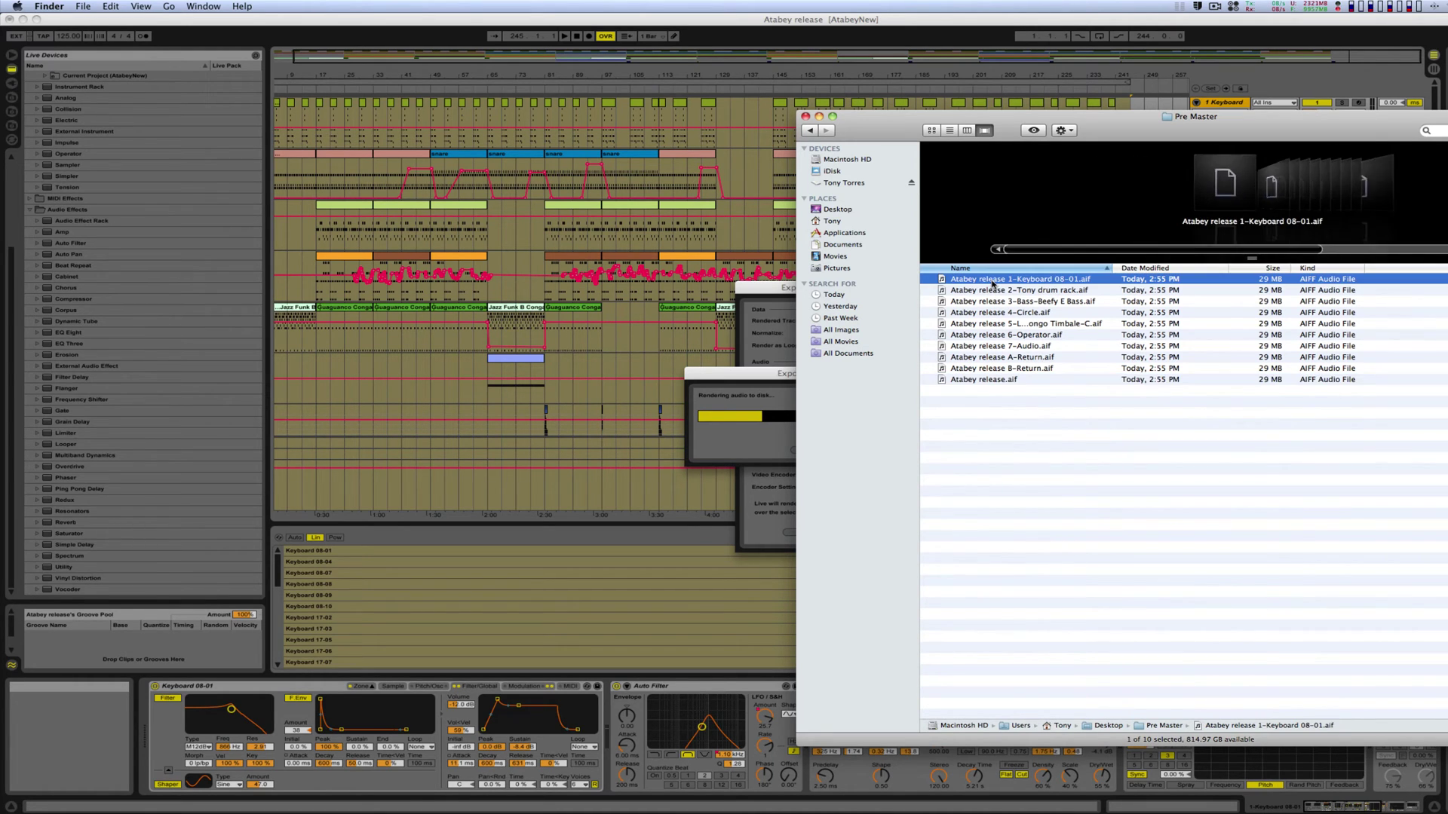
- Preview Atabey release 1-Keyboard 08-01.aif briefly, then minimize the Finder window to return to the render in Ableton Live
{"action": "key", "text": "space"}
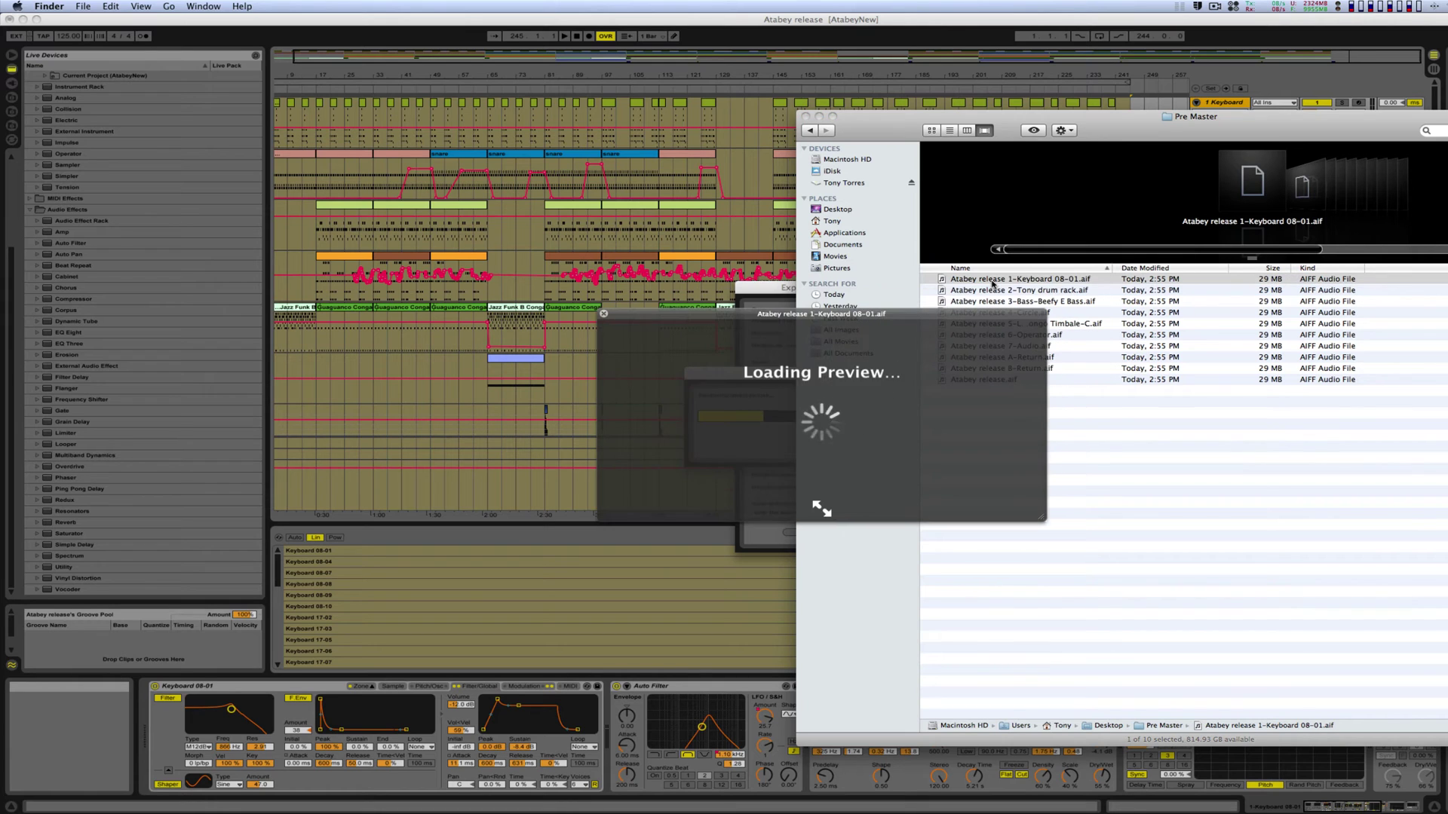
{"action": "key", "text": "space"}
{"action": "left_click", "coordinate": [792, 397]}
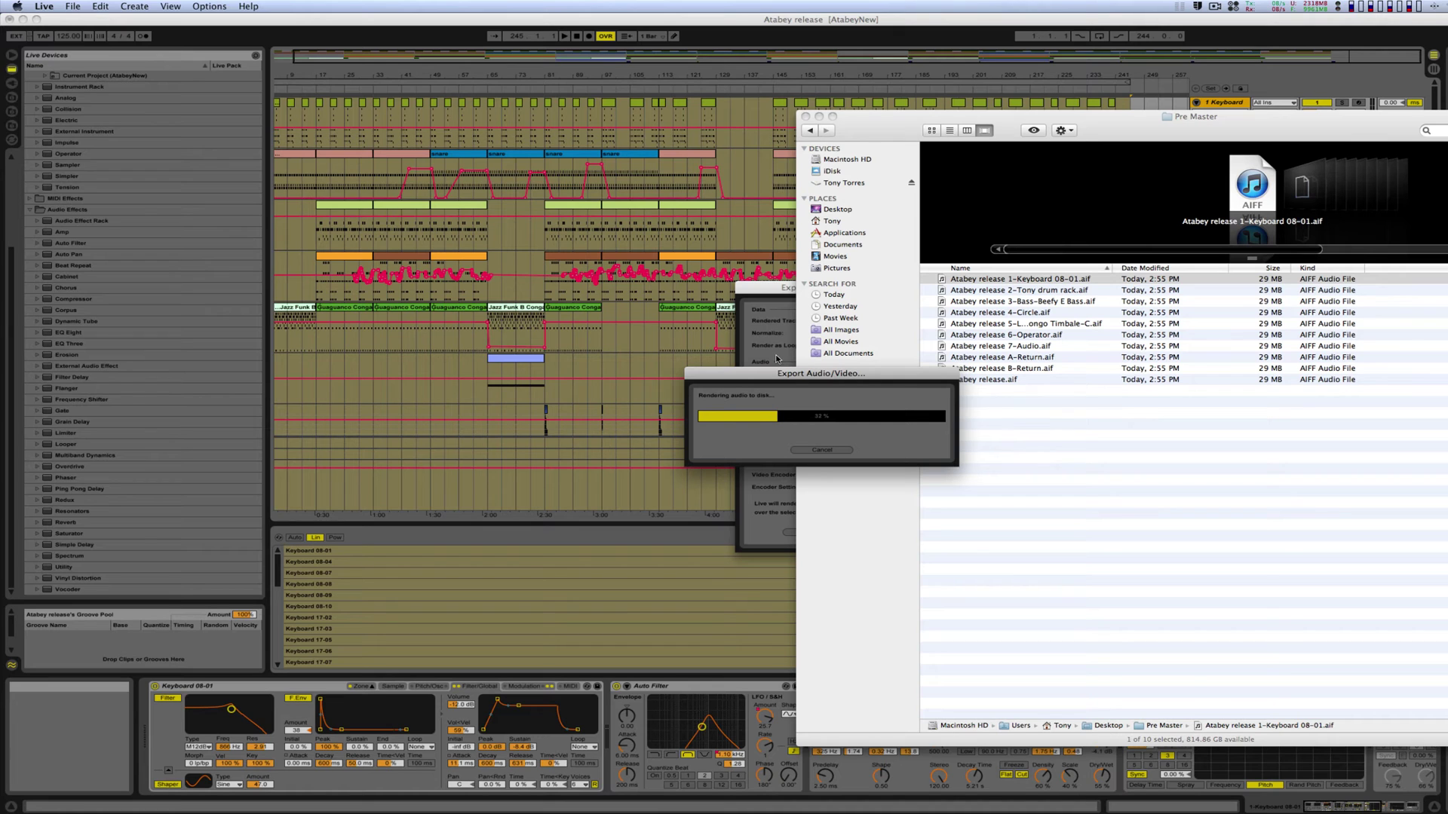
{"action": "left_click", "coordinate": [869, 148]}
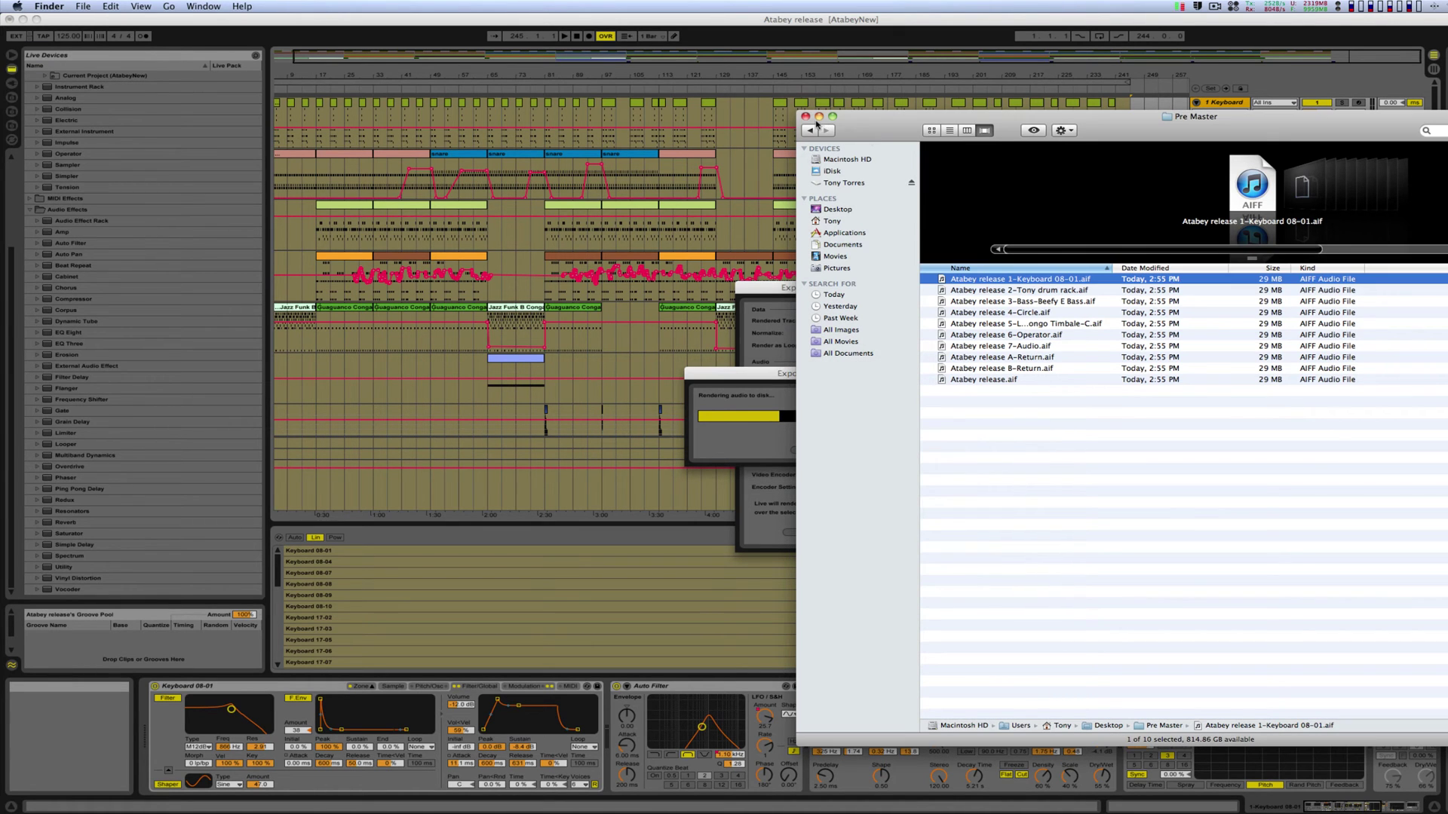
{"action": "left_click", "coordinate": [819, 116]}
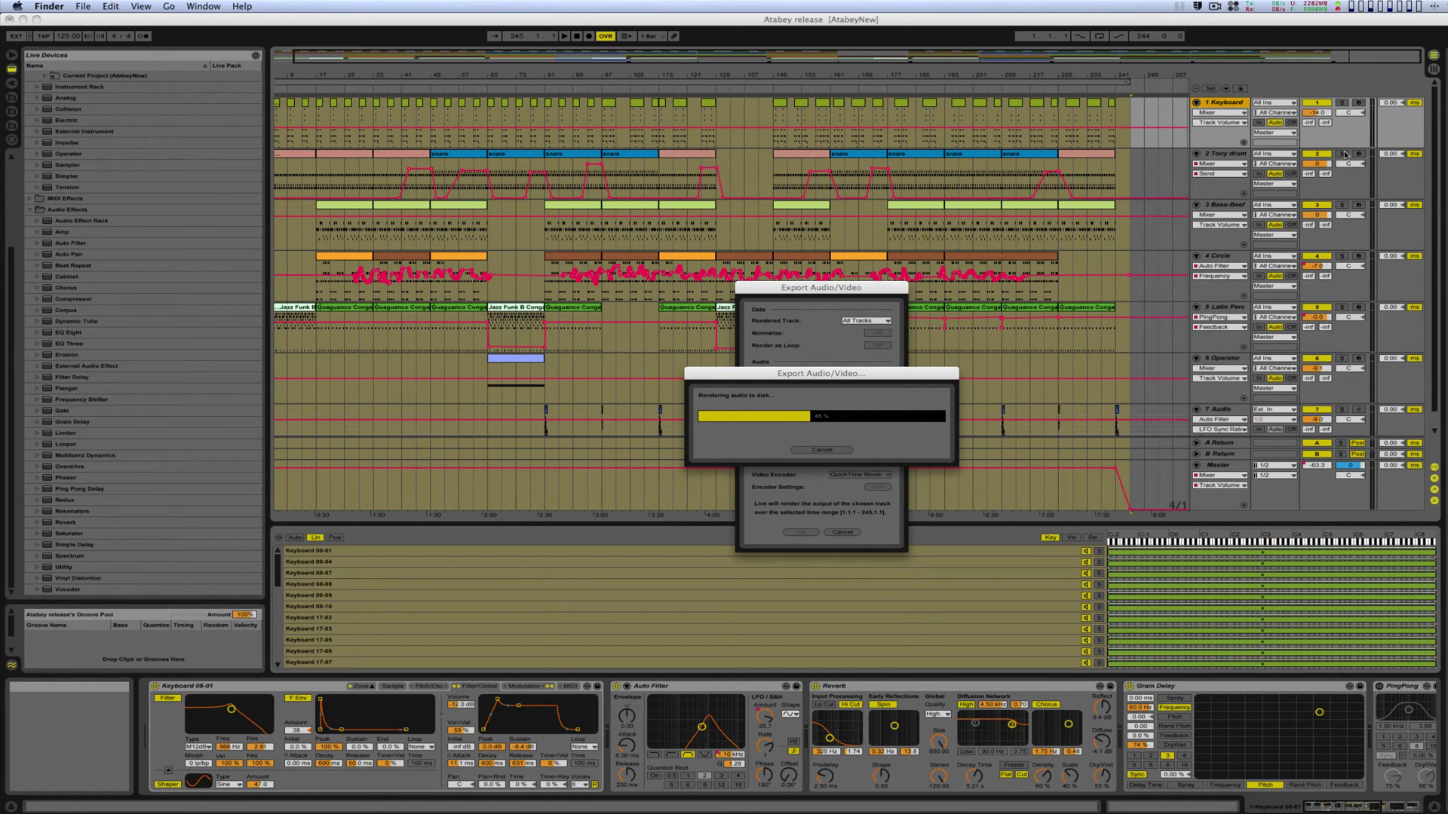
{"action": "left_click", "coordinate": [1344, 211]}
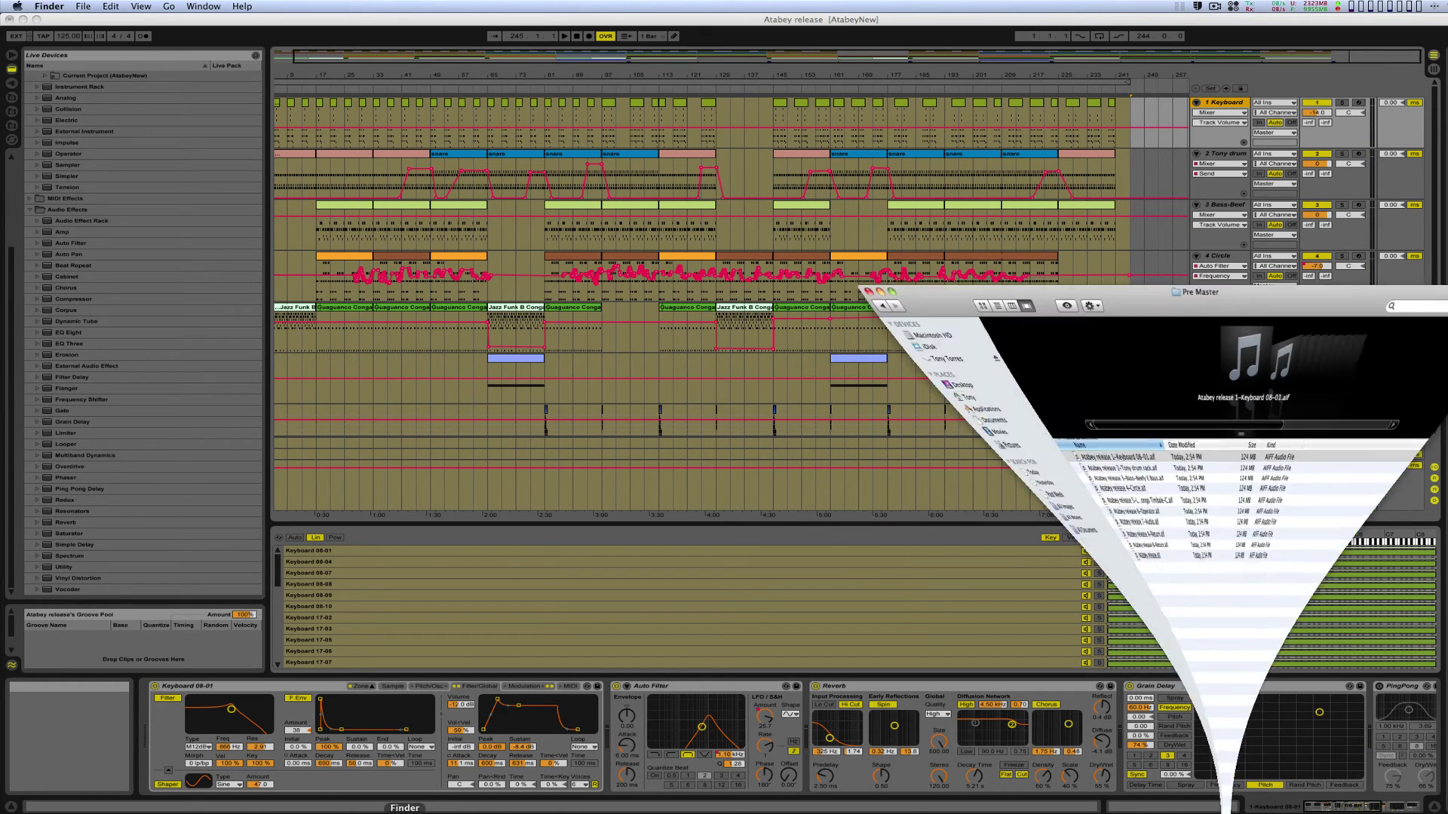
- Restore the Pre Master Finder window and listen to Atabey release 1-Keyboard 08-01.aif at several points
{"action": "left_click", "coordinate": [1358, 809]}
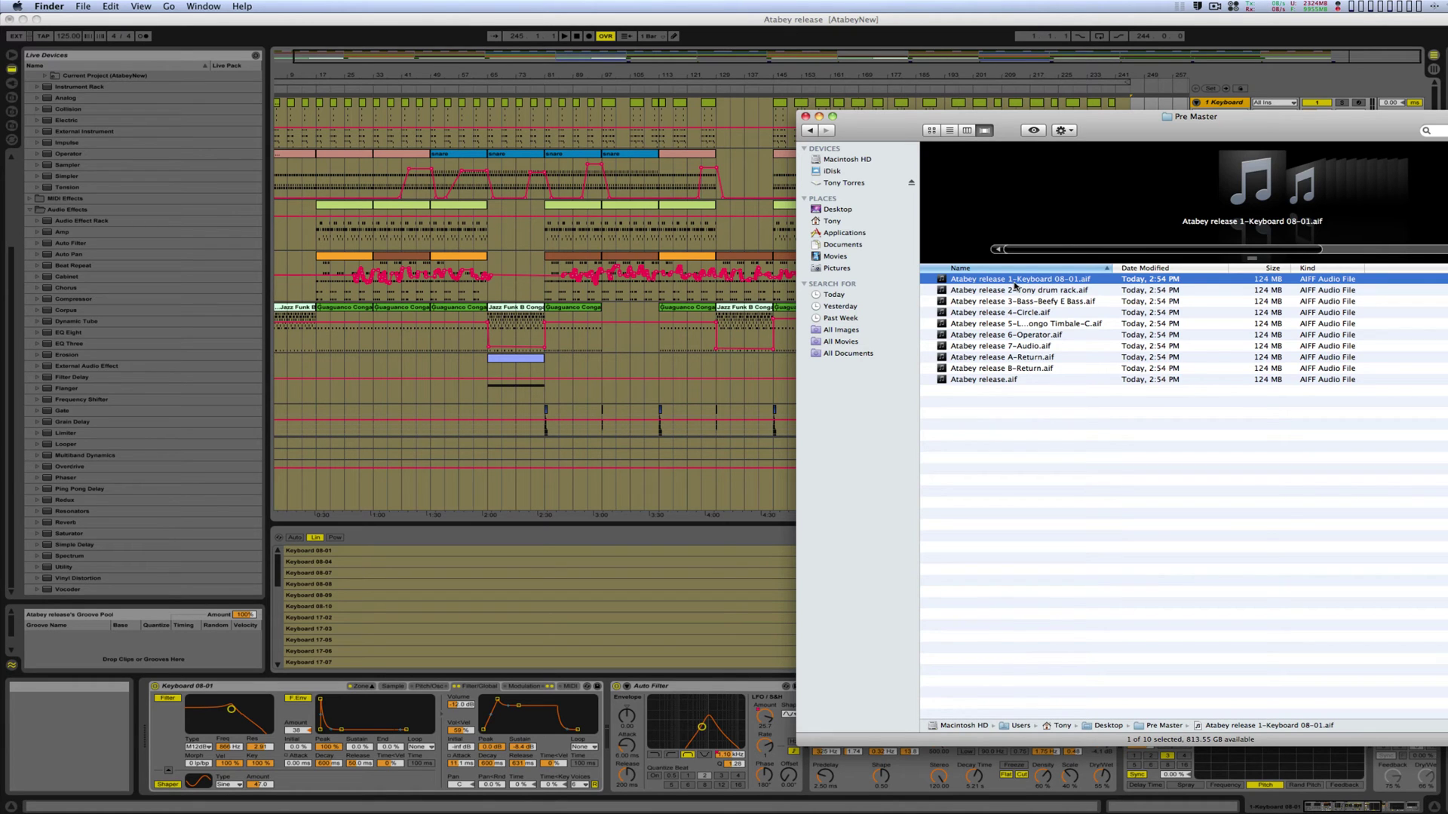
{"action": "key", "text": "space"}
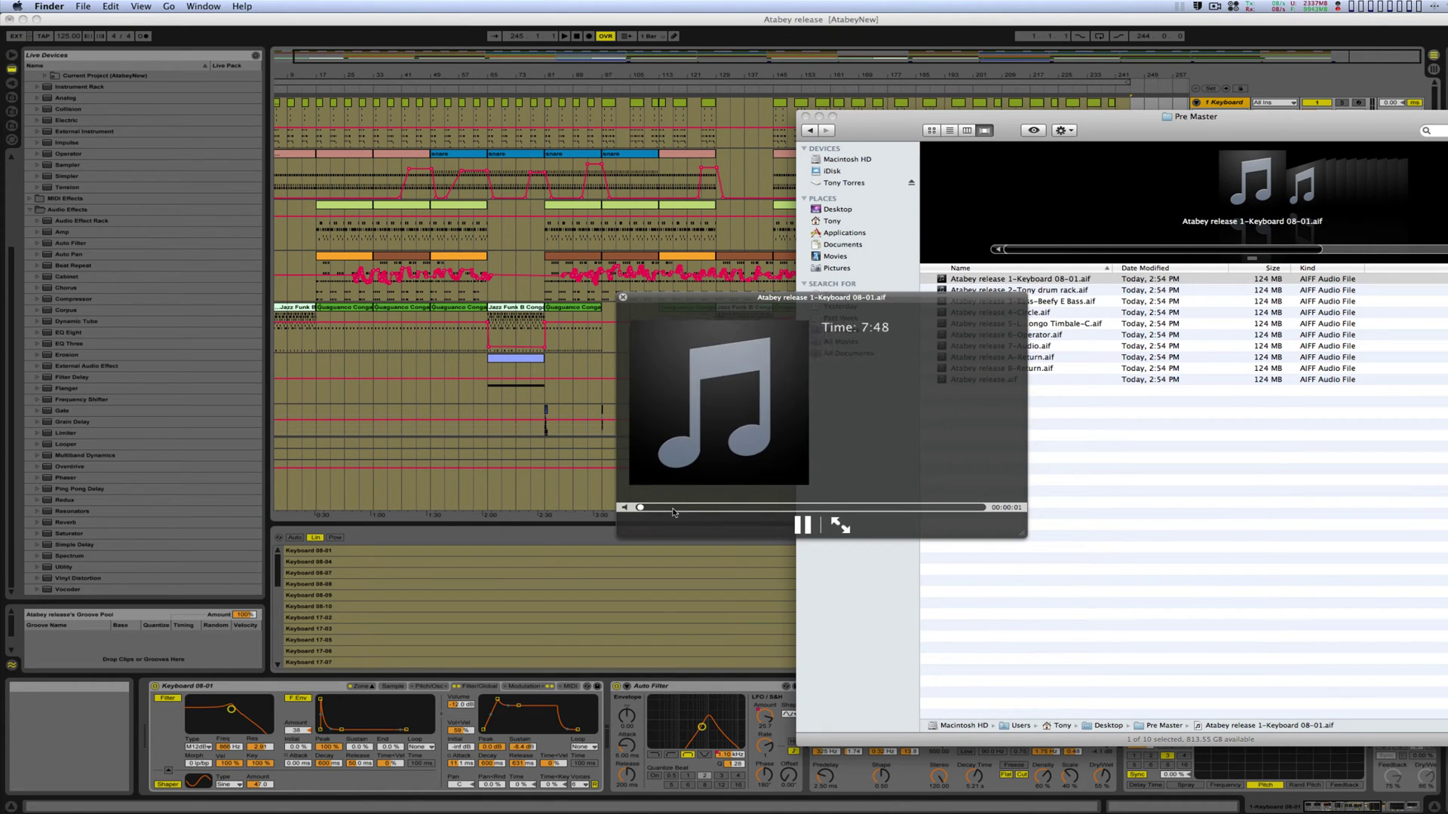
{"action": "left_click", "coordinate": [671, 508]}
{"action": "left_click", "coordinate": [717, 508]}
{"action": "left_click", "coordinate": [741, 508]}
- Preview the exported drum rack track and Atabey release 3-Bass-Beefy E Bass.aif, skipping ahead in each
{"action": "key", "text": "Down"}
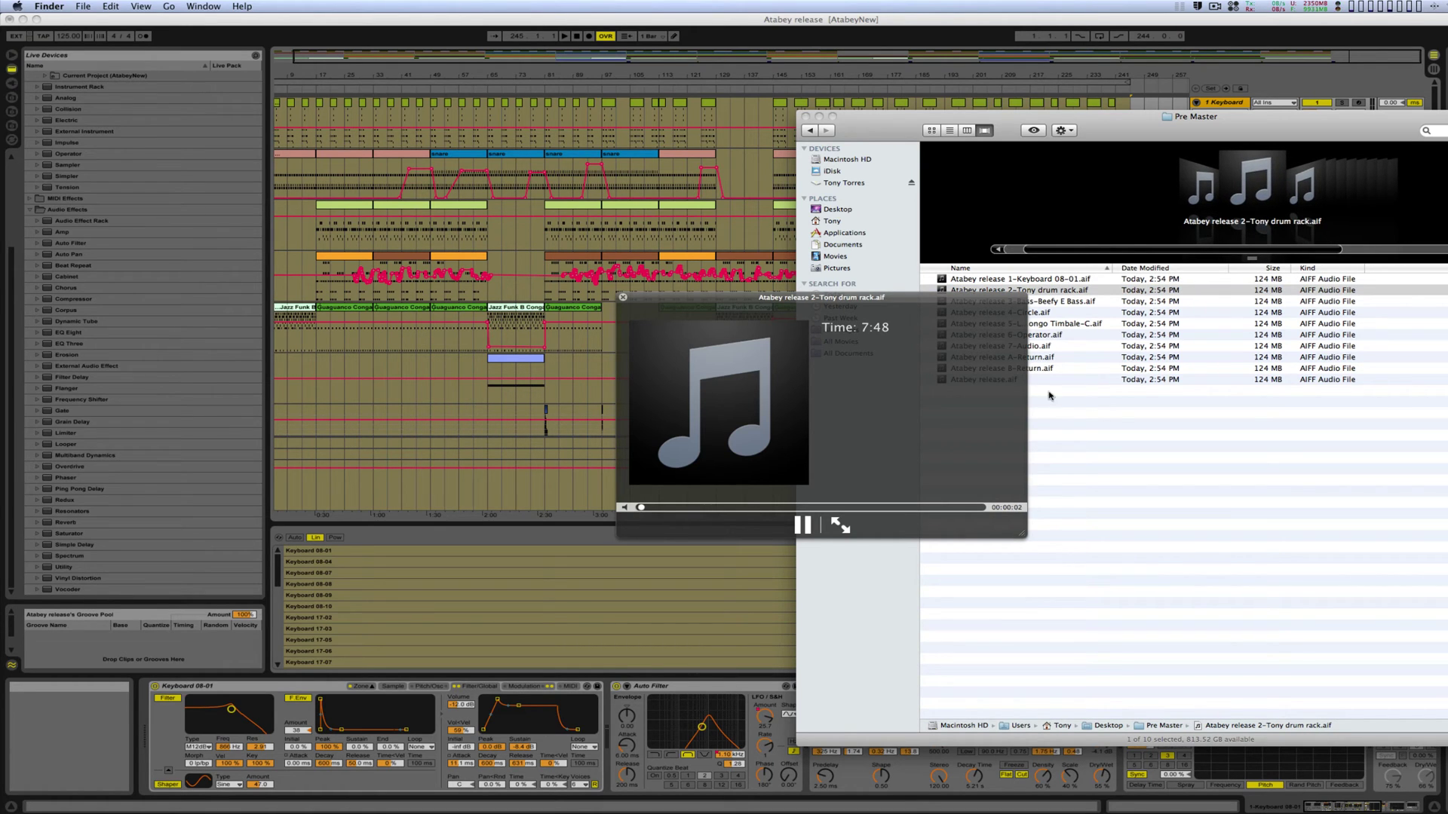
{"action": "left_click_drag", "start_coordinate": [696, 511], "coordinate": [852, 509]}
{"action": "left_click", "coordinate": [781, 510]}
{"action": "key", "text": "Down"}
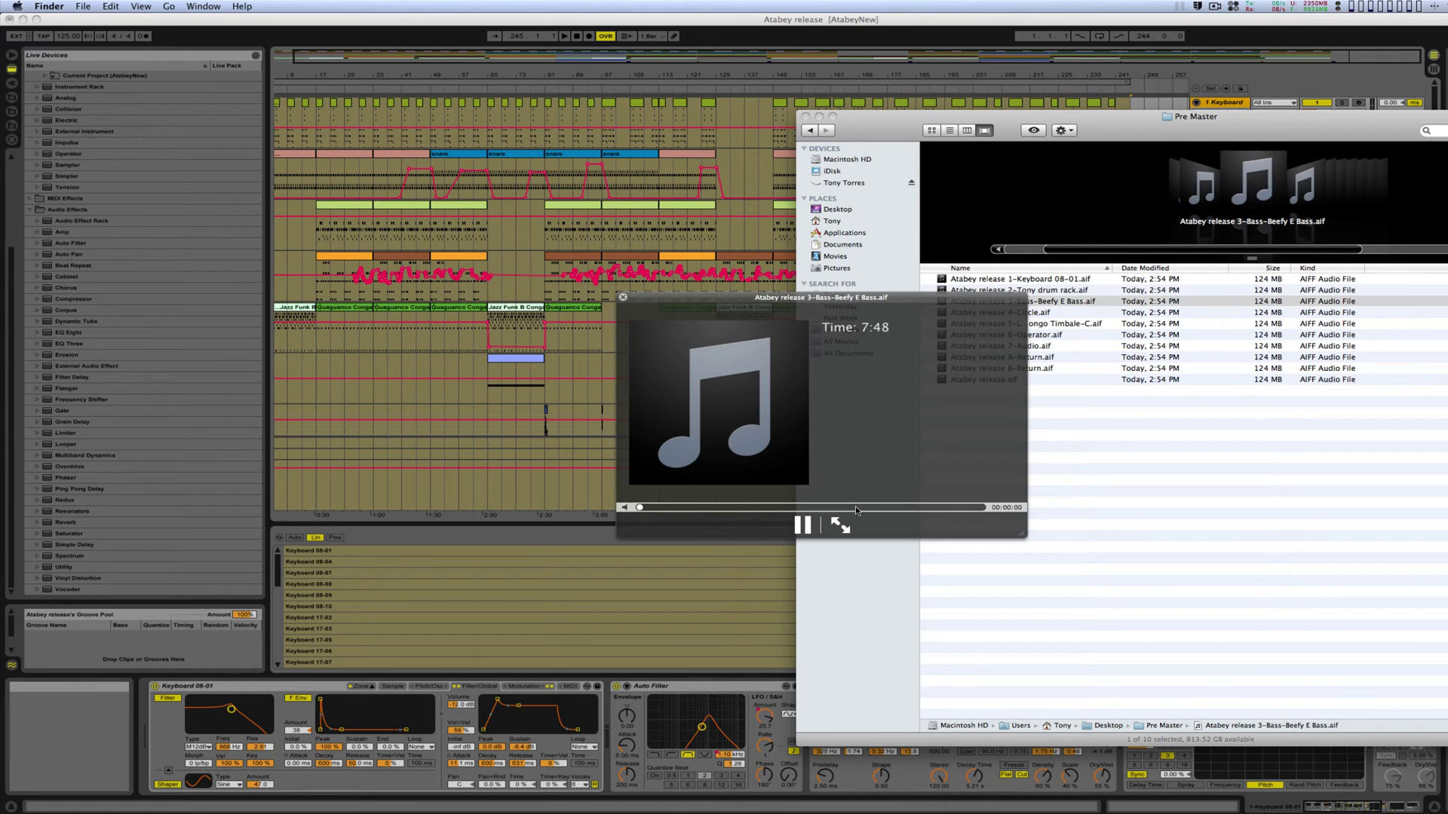
{"action": "left_click_drag", "start_coordinate": [670, 509], "coordinate": [787, 511]}
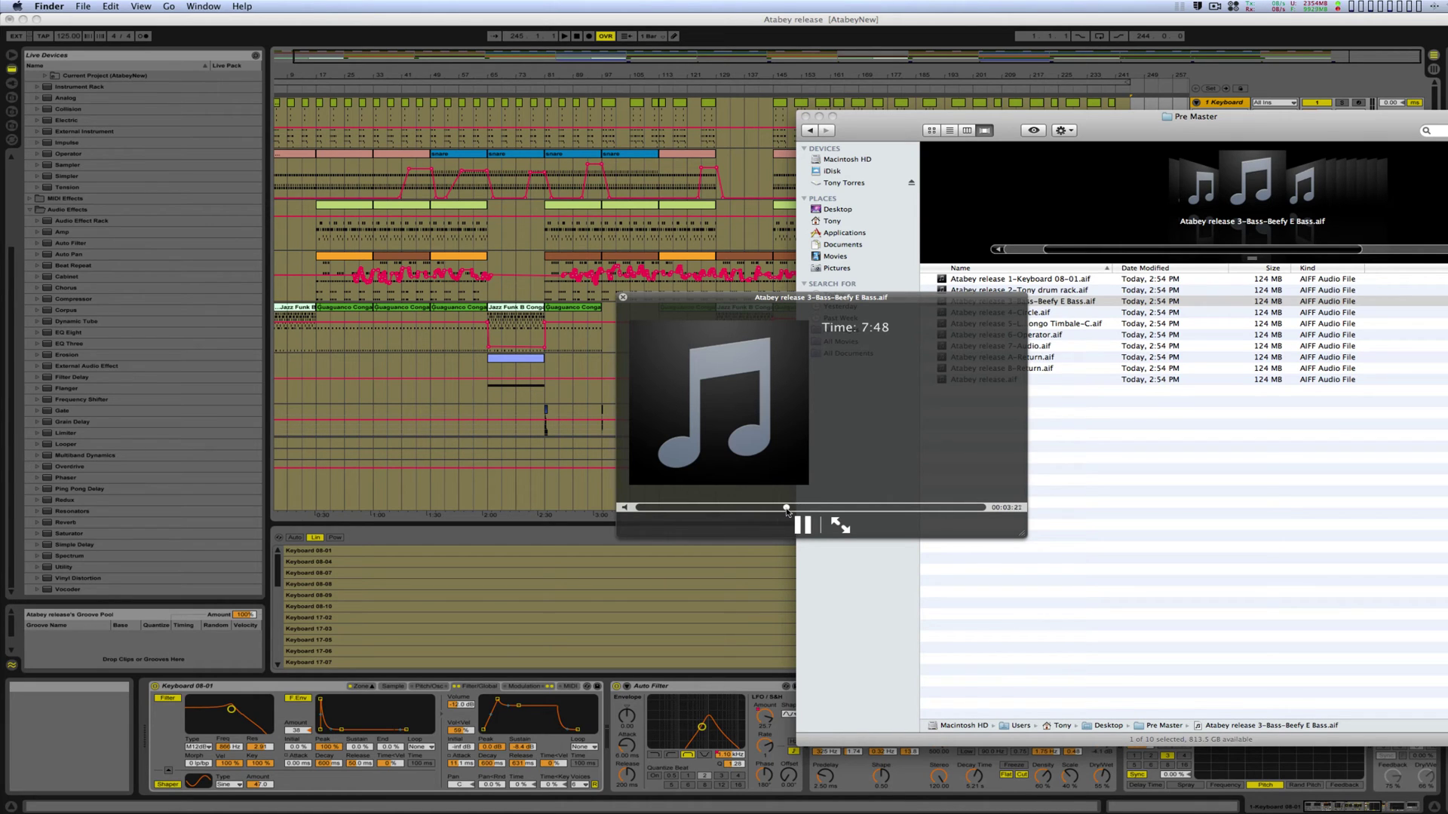
- Preview Atabey release 4-Circle.aif at several points, moving the preview window clear of the file list
{"action": "key", "text": "Down"}
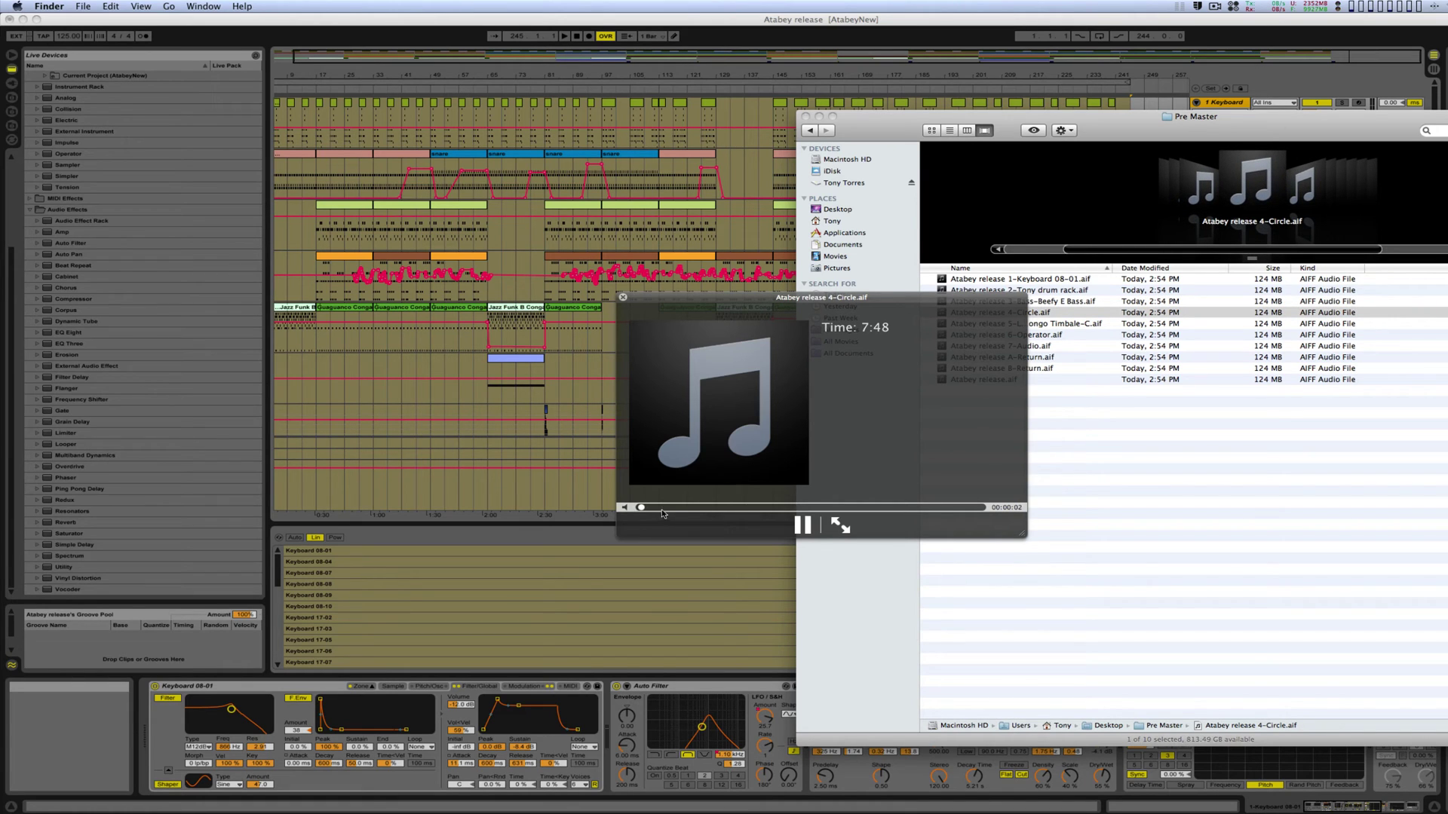
{"action": "left_click", "coordinate": [692, 507]}
{"action": "left_click_drag", "start_coordinate": [798, 298], "coordinate": [583, 282]}
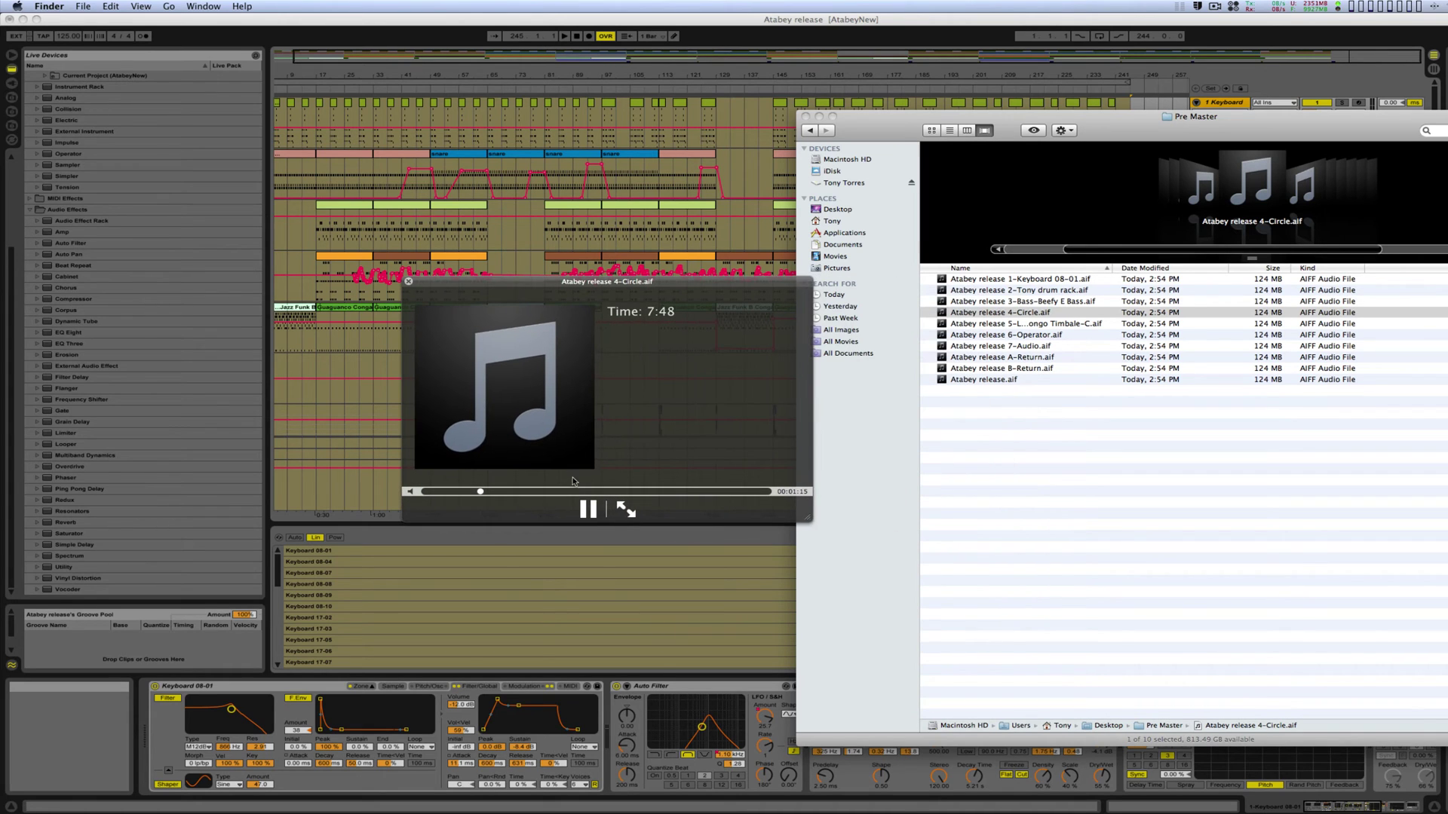
{"action": "left_click", "coordinate": [525, 492]}
{"action": "left_click_drag", "start_coordinate": [526, 492], "coordinate": [553, 491]}
- Preview Atabey release 5-Latin Percussion-Conga Bongo Timbale-C.aif at several points in the song
{"action": "key", "text": "Down"}
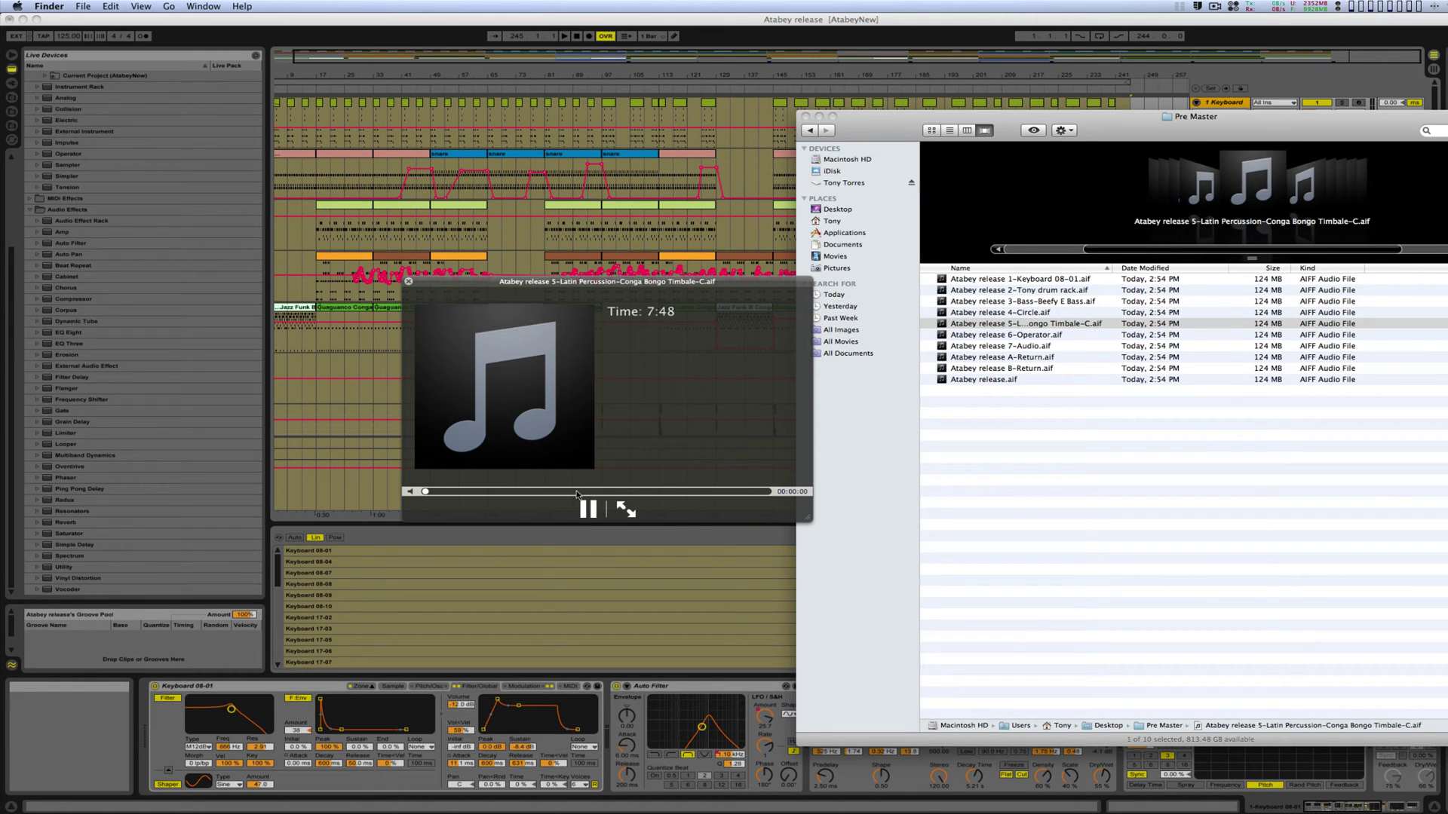
{"action": "left_click", "coordinate": [478, 492]}
{"action": "left_click", "coordinate": [535, 493]}
{"action": "left_click", "coordinate": [551, 493]}
{"action": "left_click", "coordinate": [613, 492]}
- Preview Atabey release 6-Operator.aif and Atabey release 7-Audio.aif, skipping ahead in each
{"action": "key", "text": "Down"}
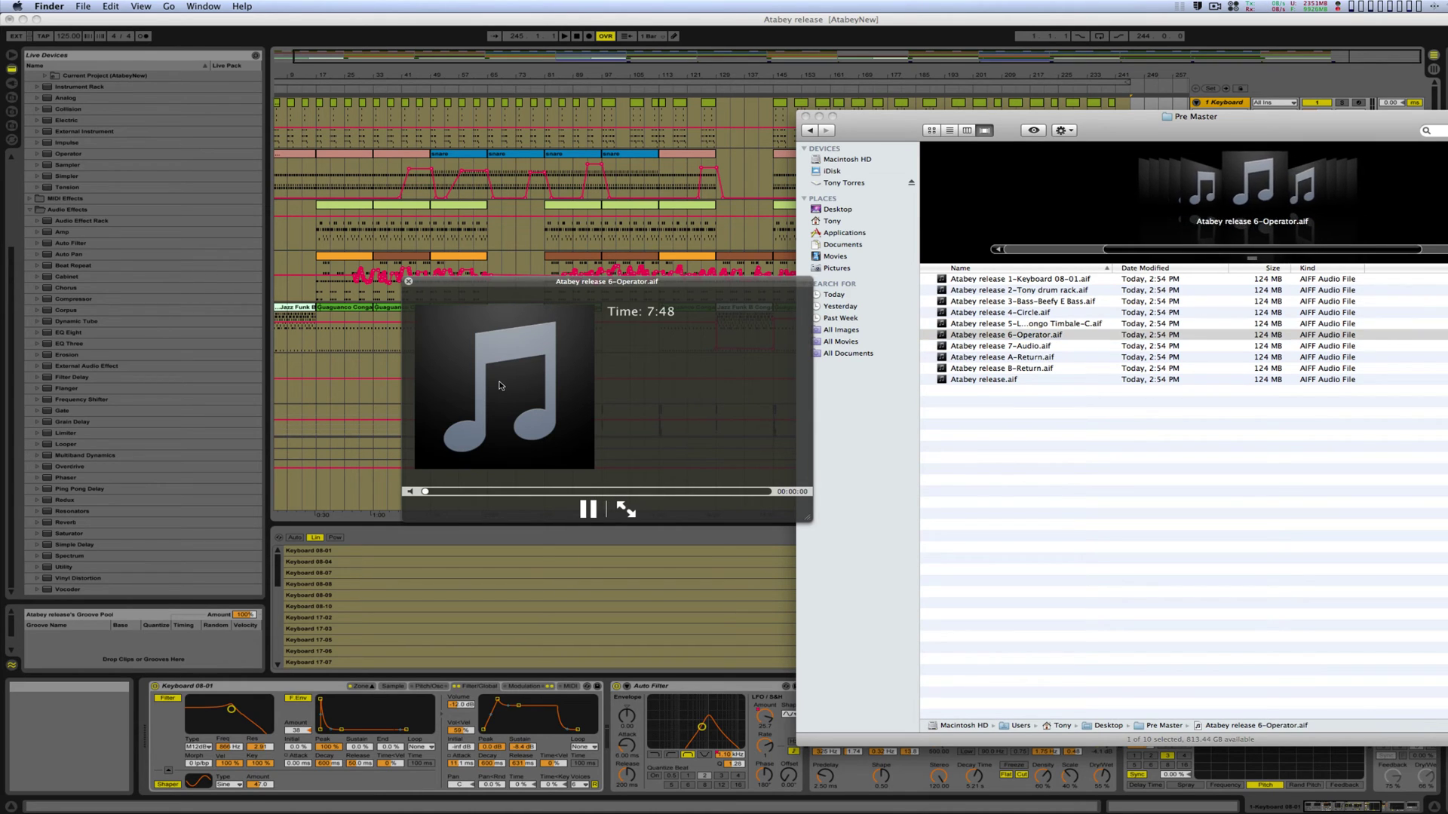
{"action": "left_click_drag", "start_coordinate": [462, 492], "coordinate": [547, 494]}
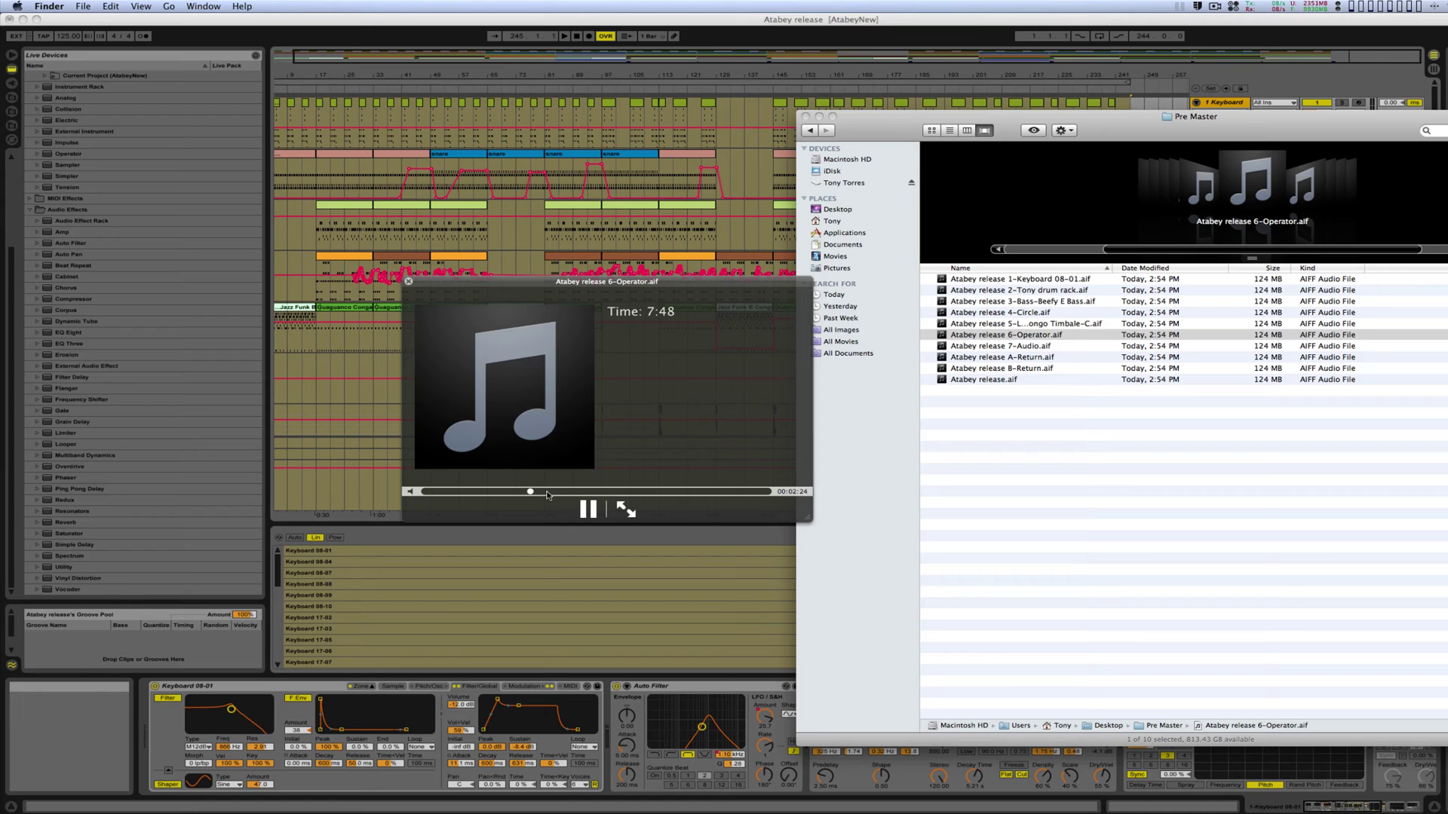
{"action": "key", "text": "Down"}
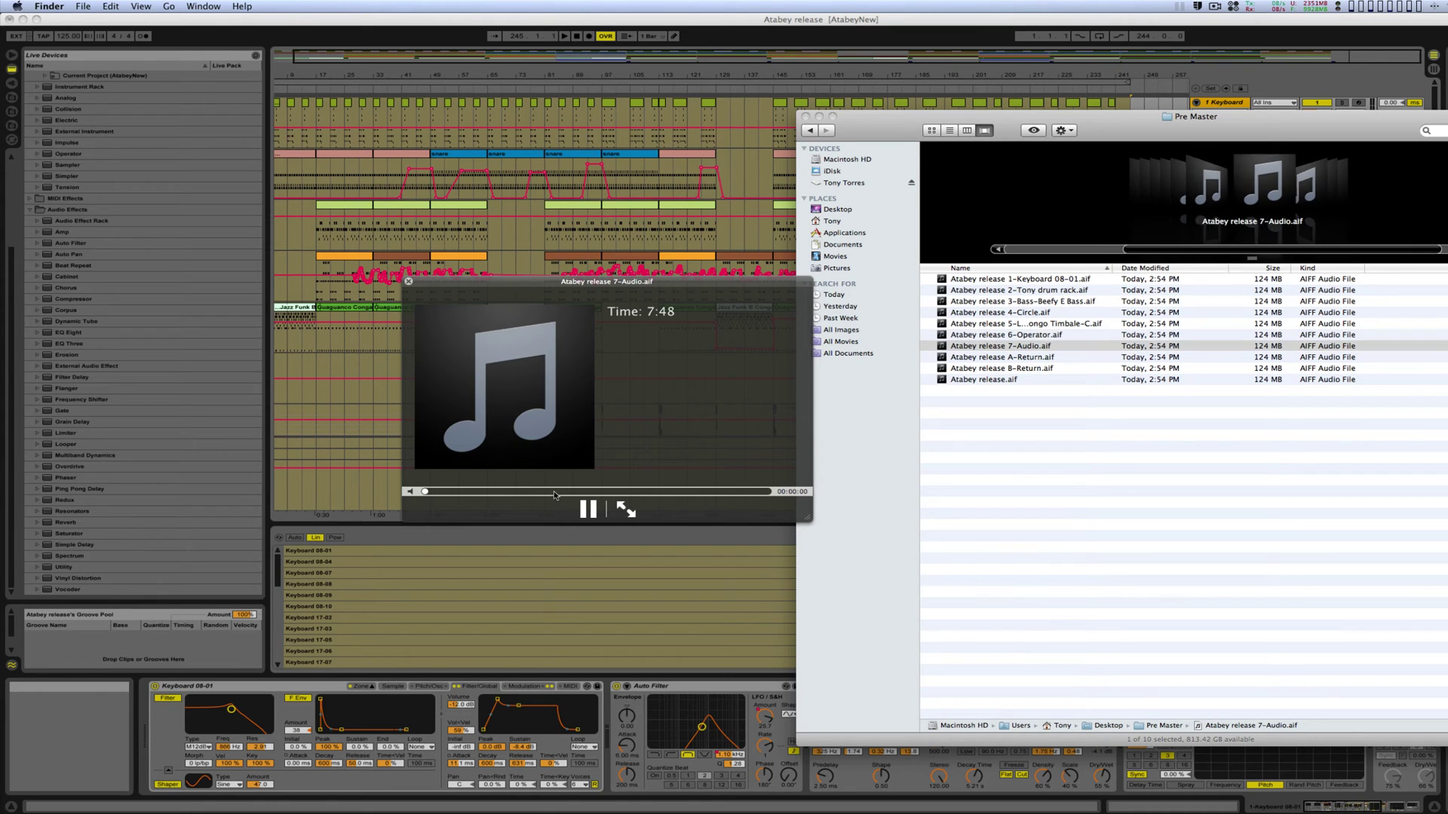
{"action": "left_click", "coordinate": [501, 493]}
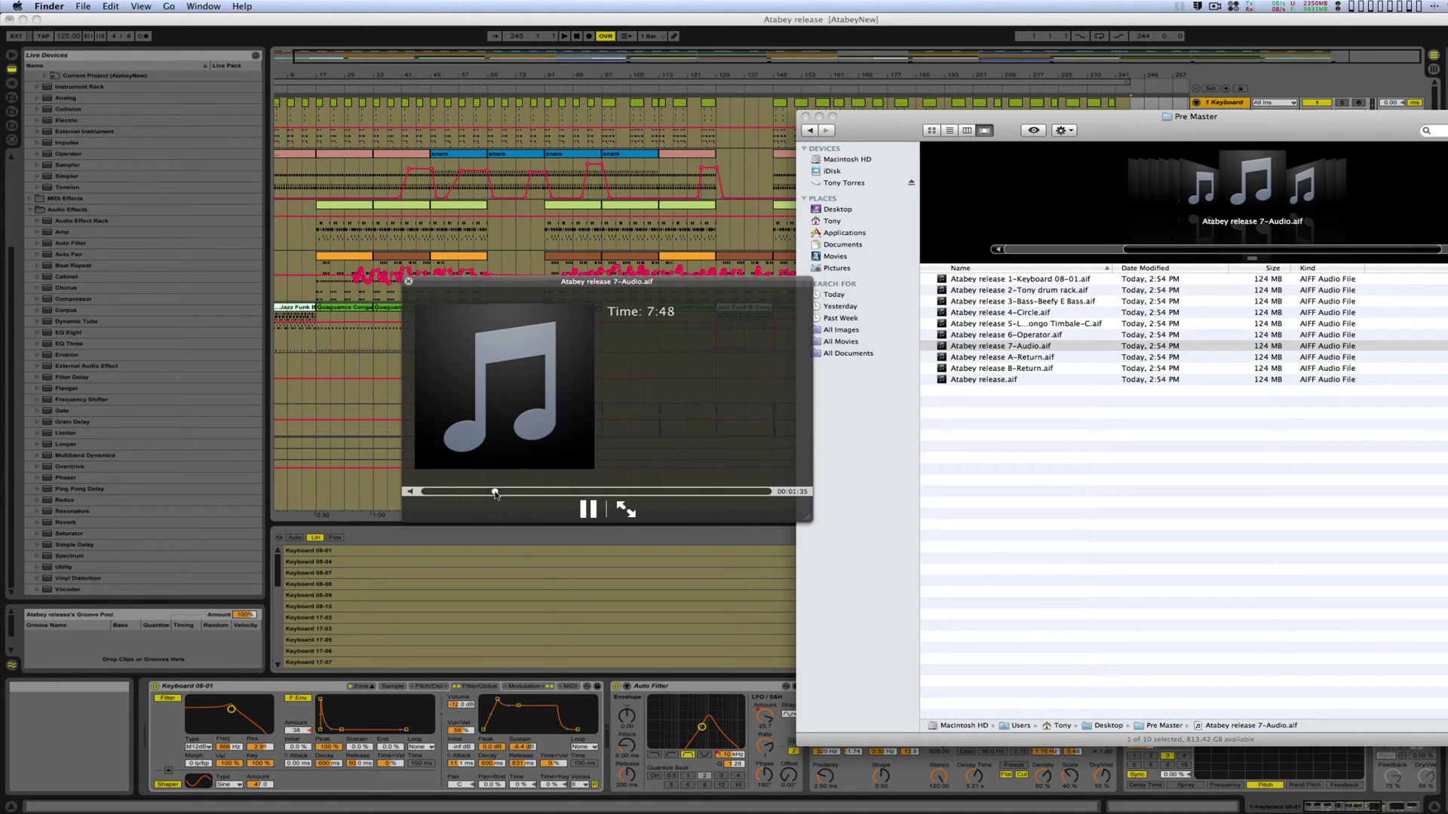
{"action": "left_click", "coordinate": [553, 493]}
{"action": "left_click_drag", "start_coordinate": [560, 495], "coordinate": [705, 495]}
- Close the audio preview and the Pre Master Finder window
{"action": "left_click", "coordinate": [408, 282]}
{"action": "left_click", "coordinate": [967, 445]}
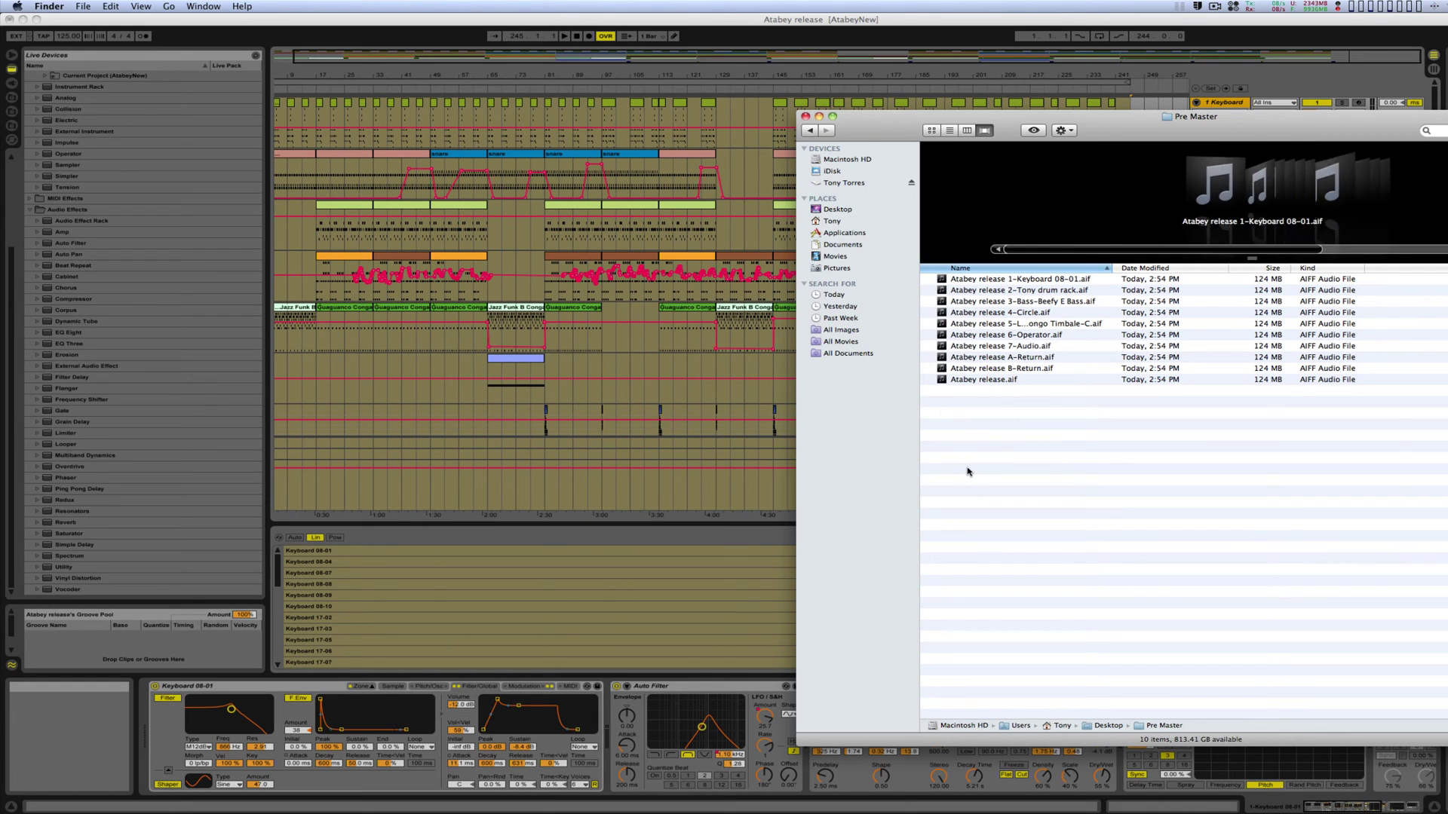
{"action": "left_click", "coordinate": [805, 116]}
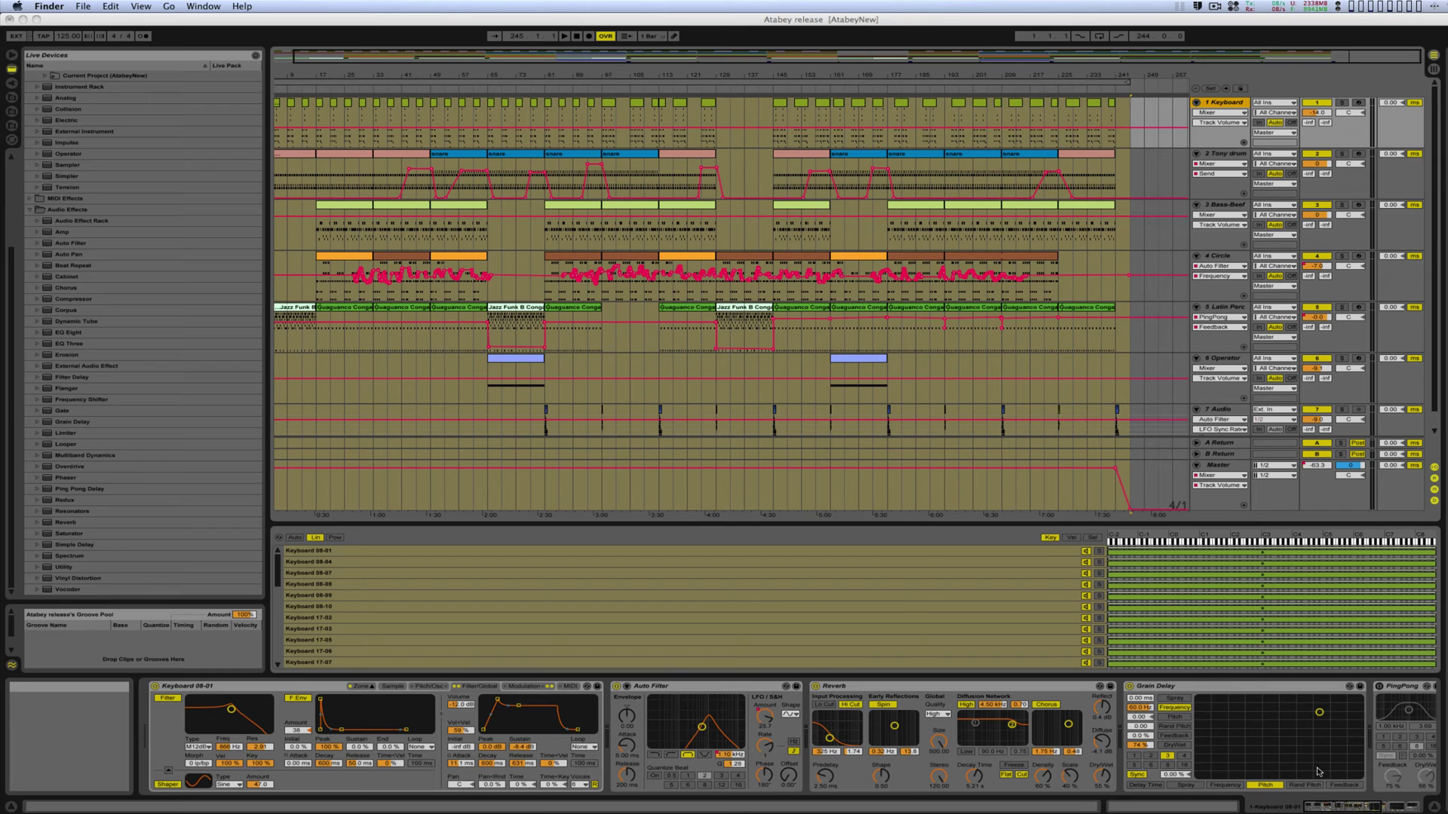
- Return to Ableton Live and deactivate EQ Eight, Limiter and Ozone 4 on the Master track
{"action": "left_click", "coordinate": [1217, 461]}
{"action": "left_click", "coordinate": [1215, 469]}
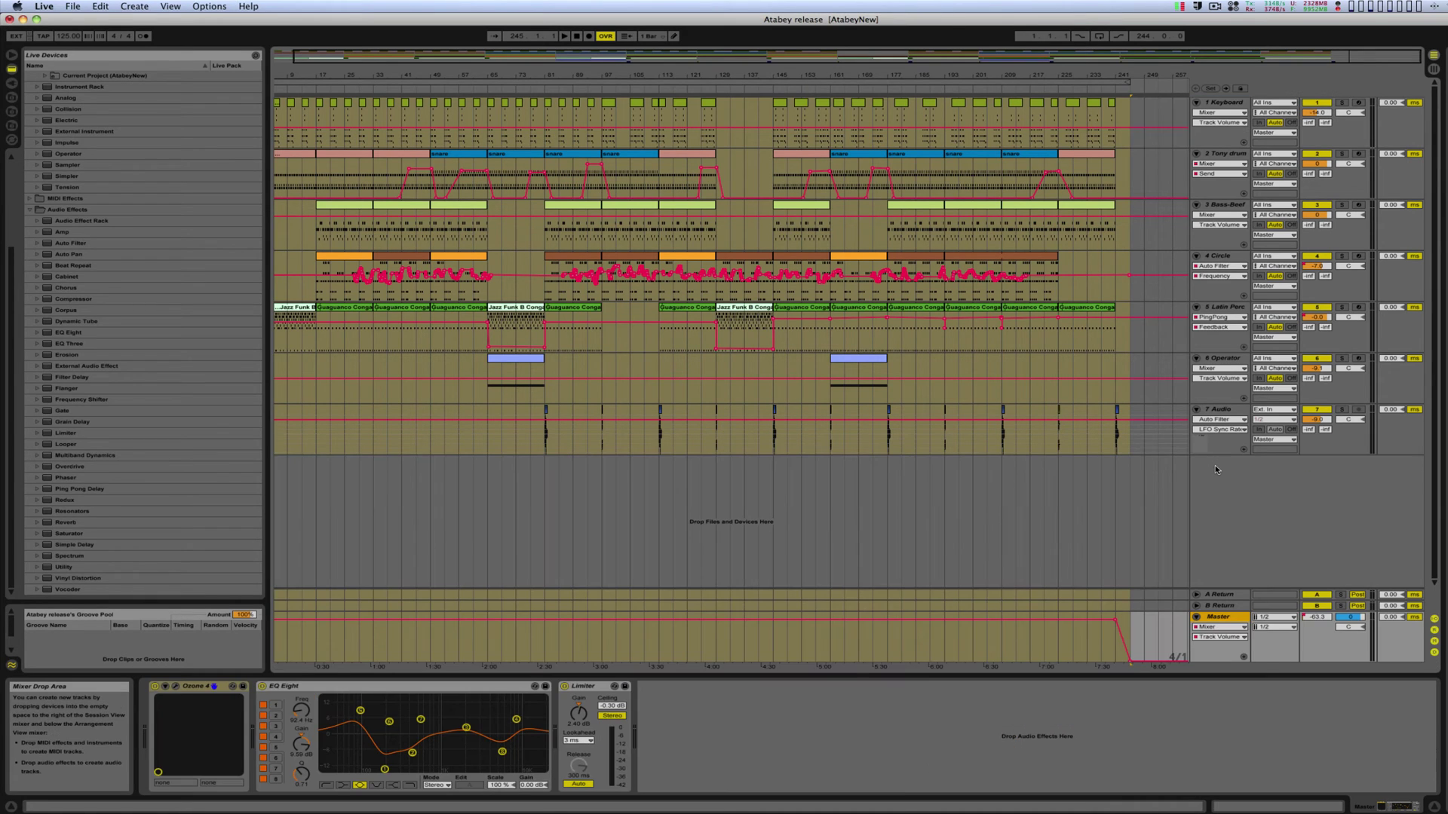
{"action": "left_click", "coordinate": [261, 686]}
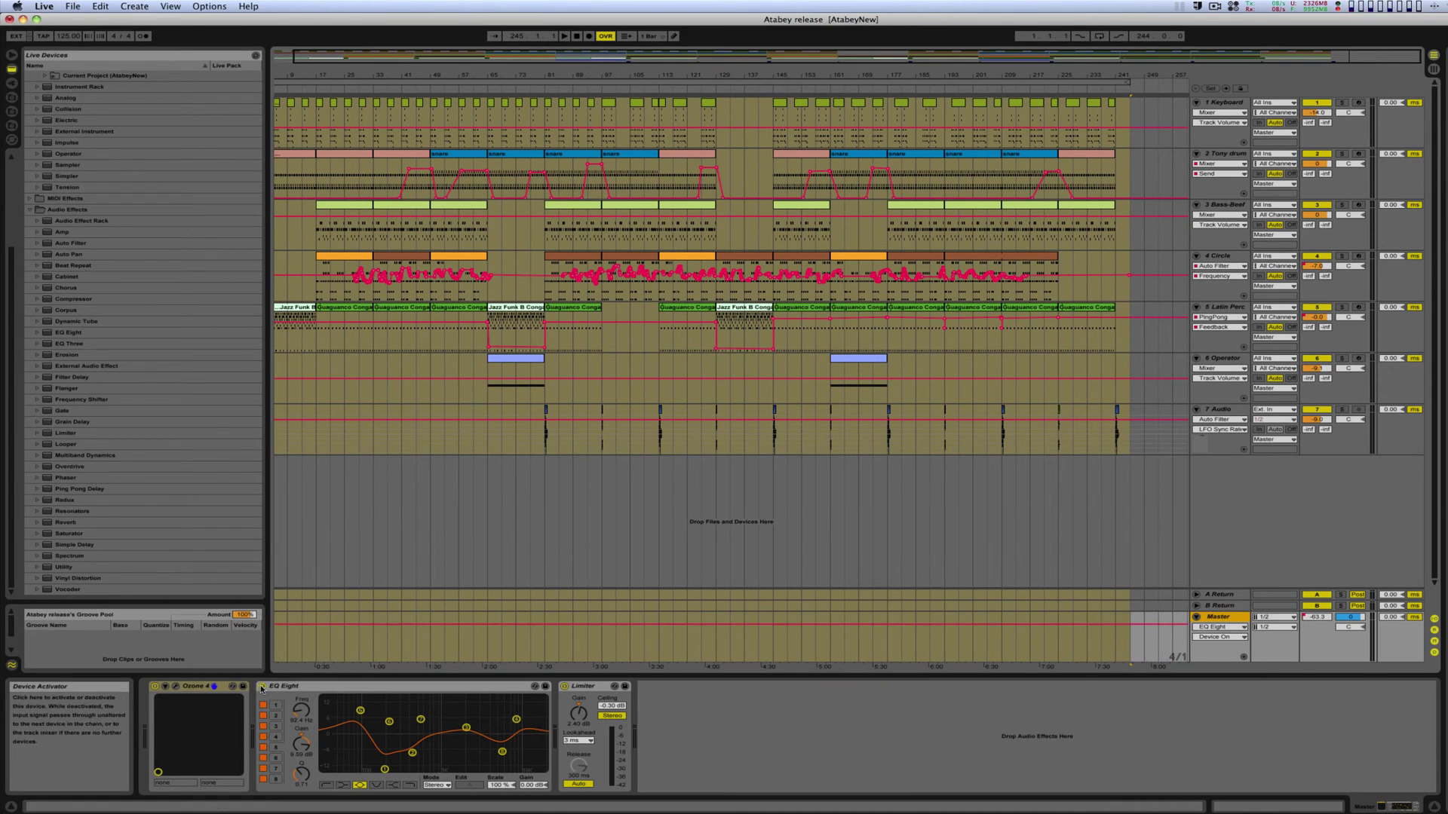
{"action": "left_click", "coordinate": [564, 686]}
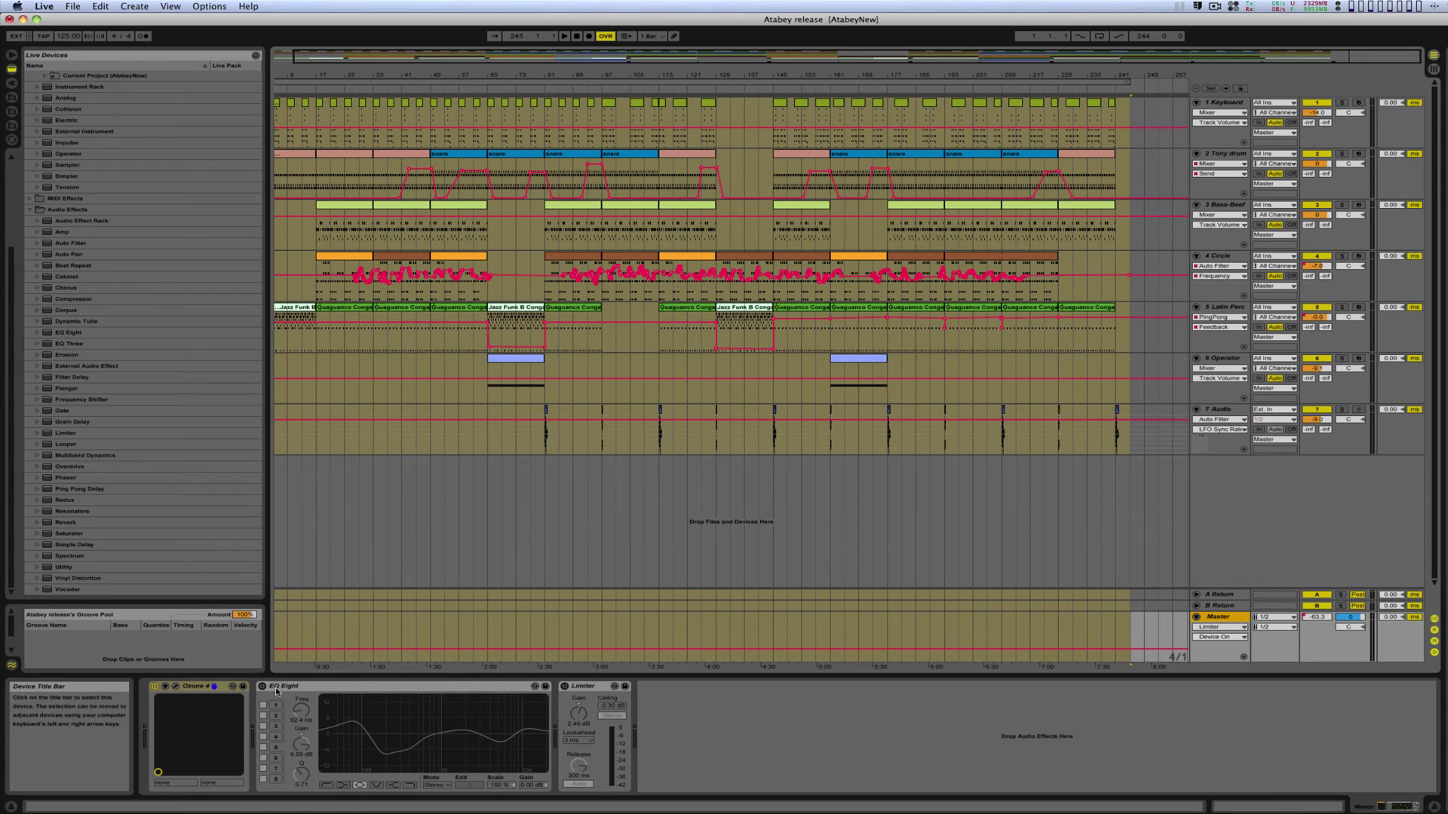
{"action": "left_click", "coordinate": [155, 687]}
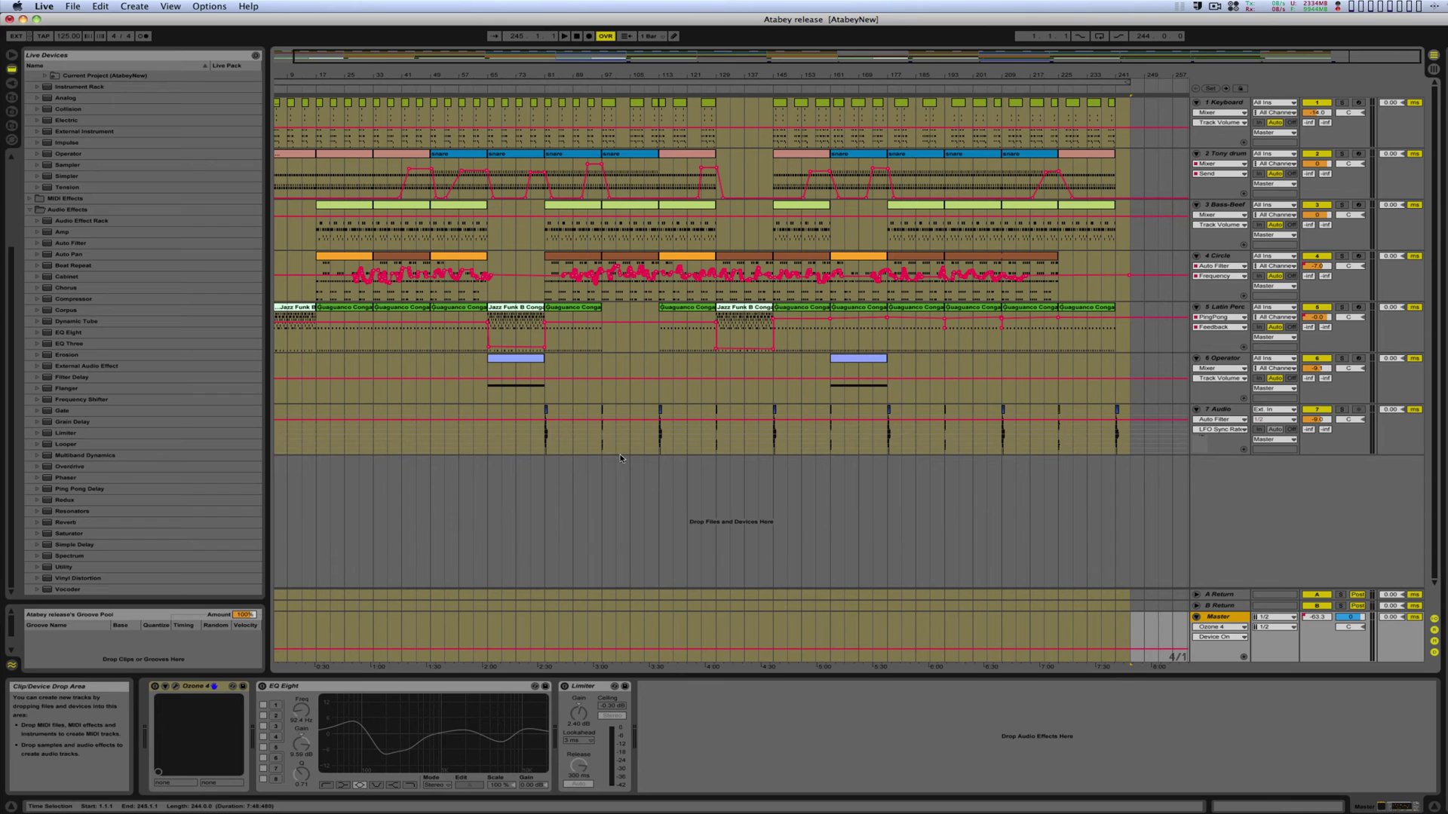
{"action": "left_click", "coordinate": [74, 6]}
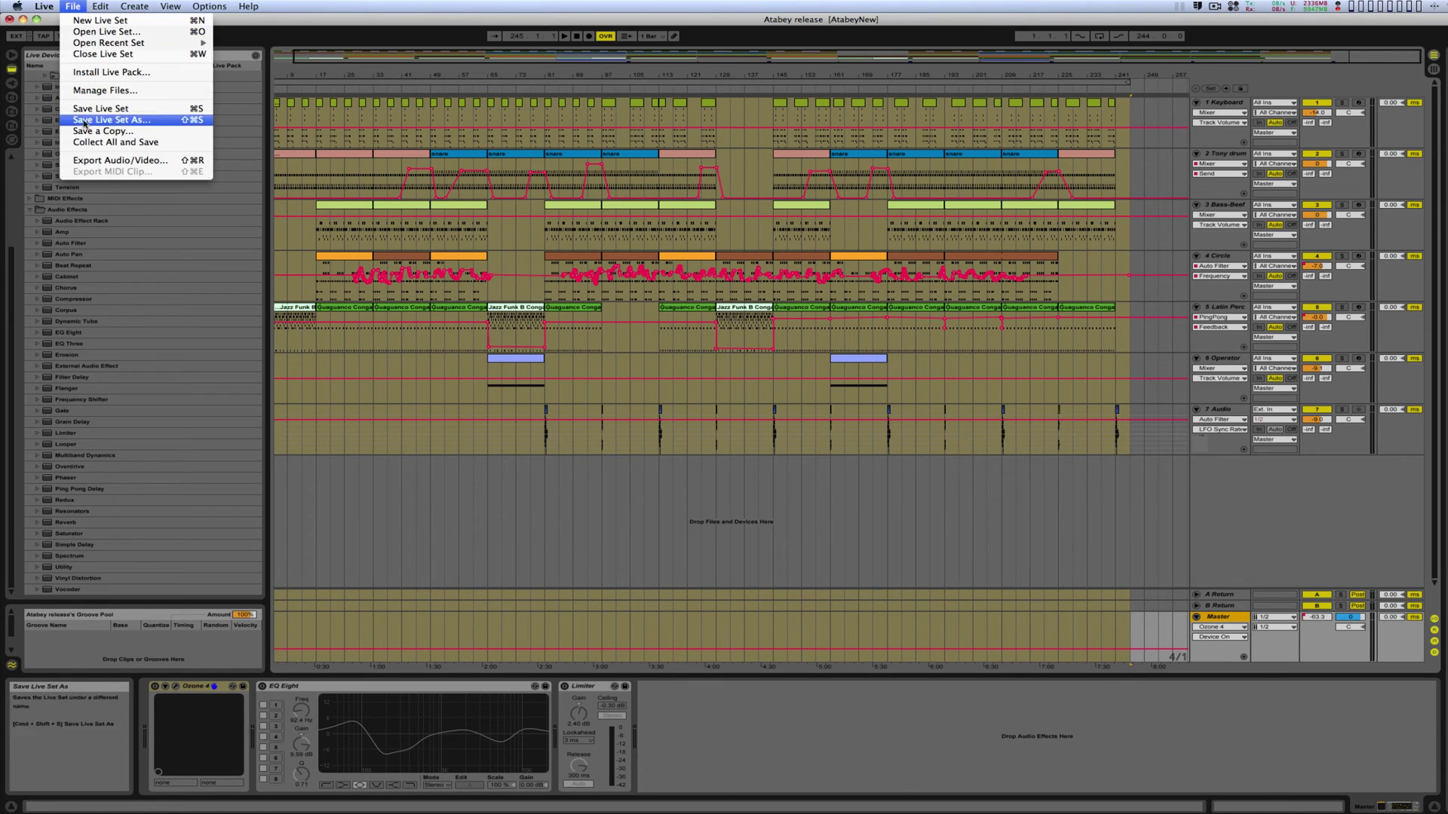
{"action": "left_click", "coordinate": [83, 159]}
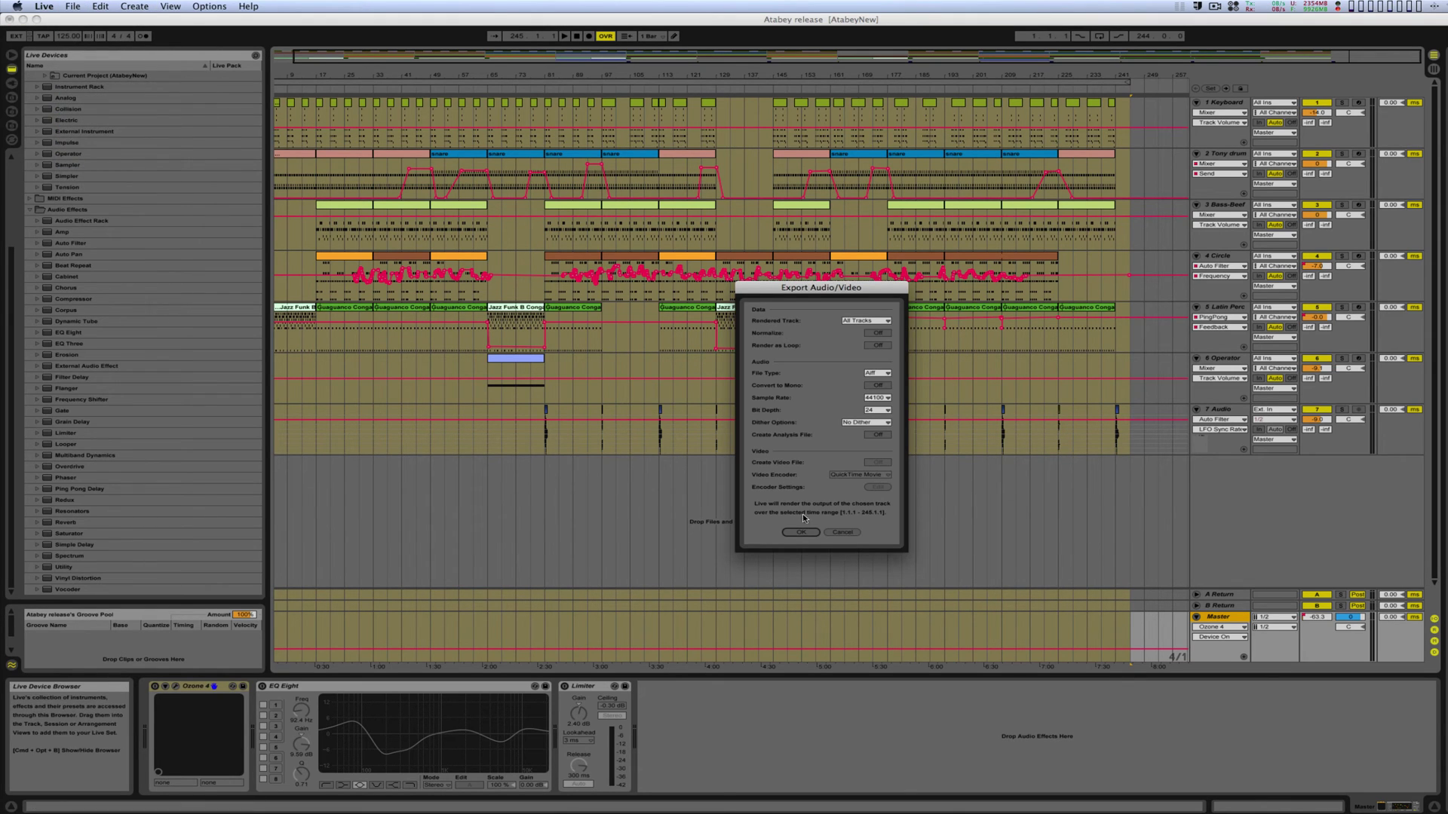
{"action": "left_click", "coordinate": [849, 533]}
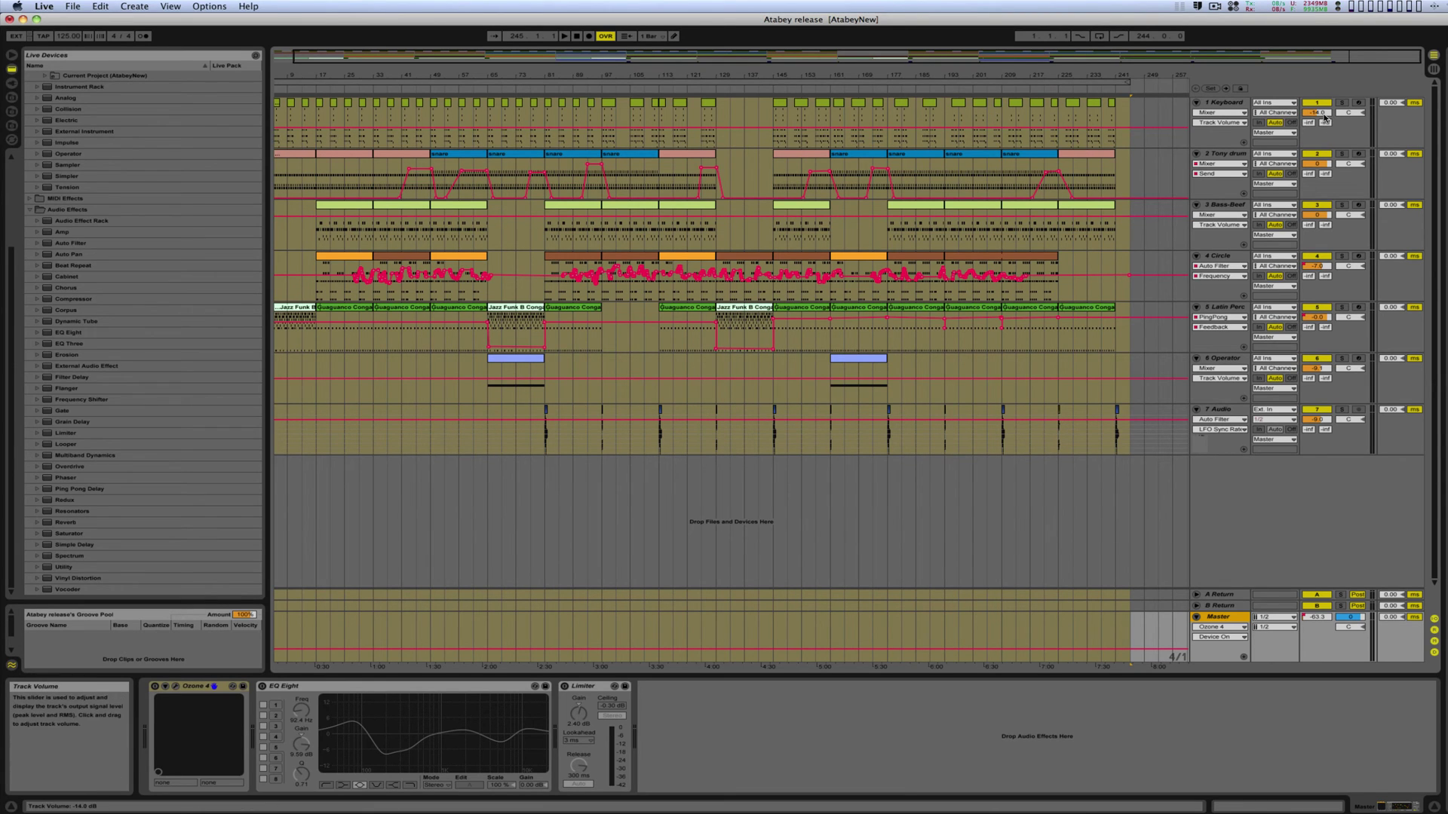
- Set the Keyboard track's volume to 0.0 dB and choose All Tracks as the rendered track for an audio export
{"action": "left_click_drag", "start_coordinate": [1311, 113], "coordinate": [1311, 77]}
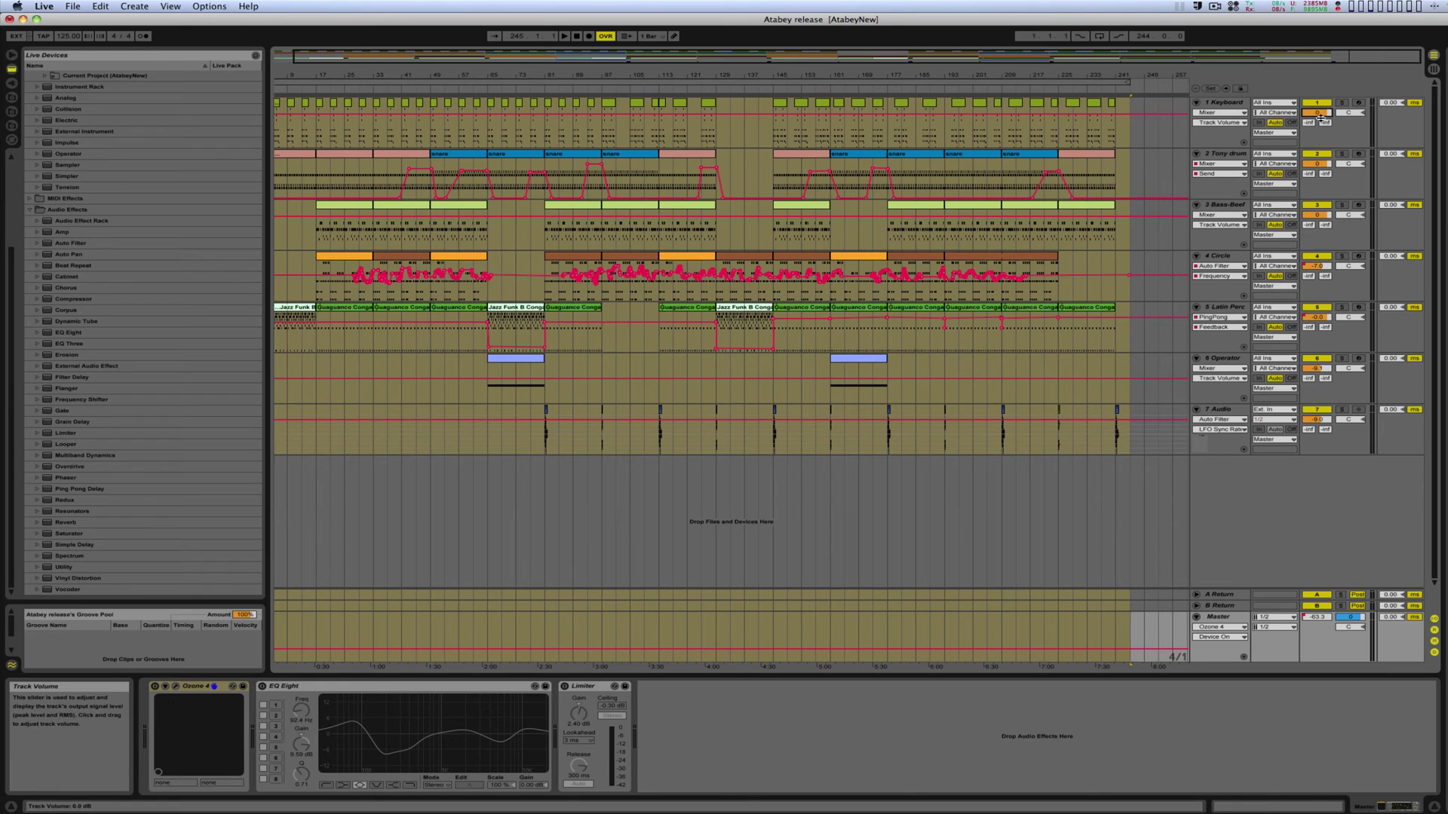
{"action": "left_click", "coordinate": [72, 6]}
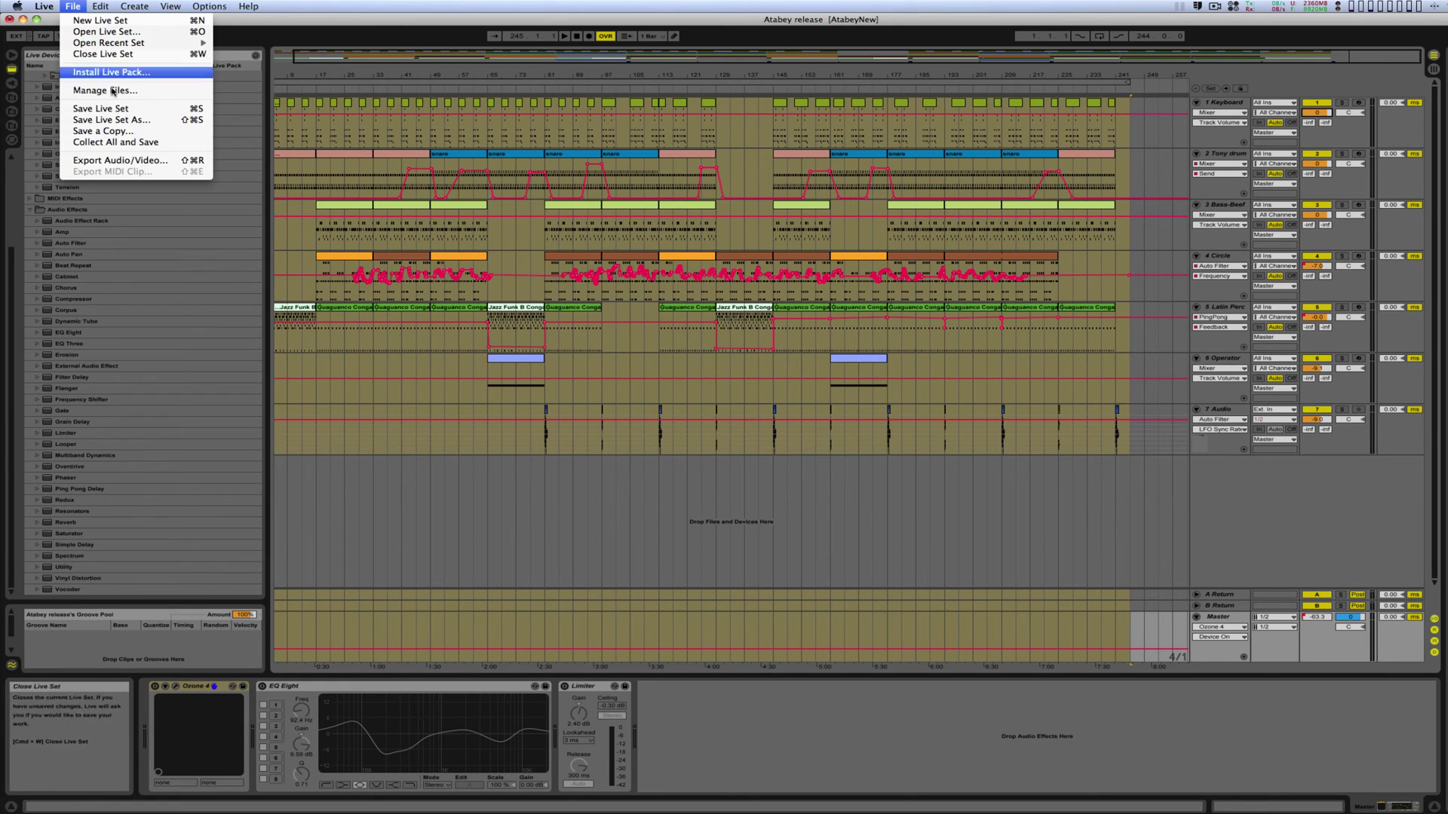
{"action": "left_click", "coordinate": [119, 159]}
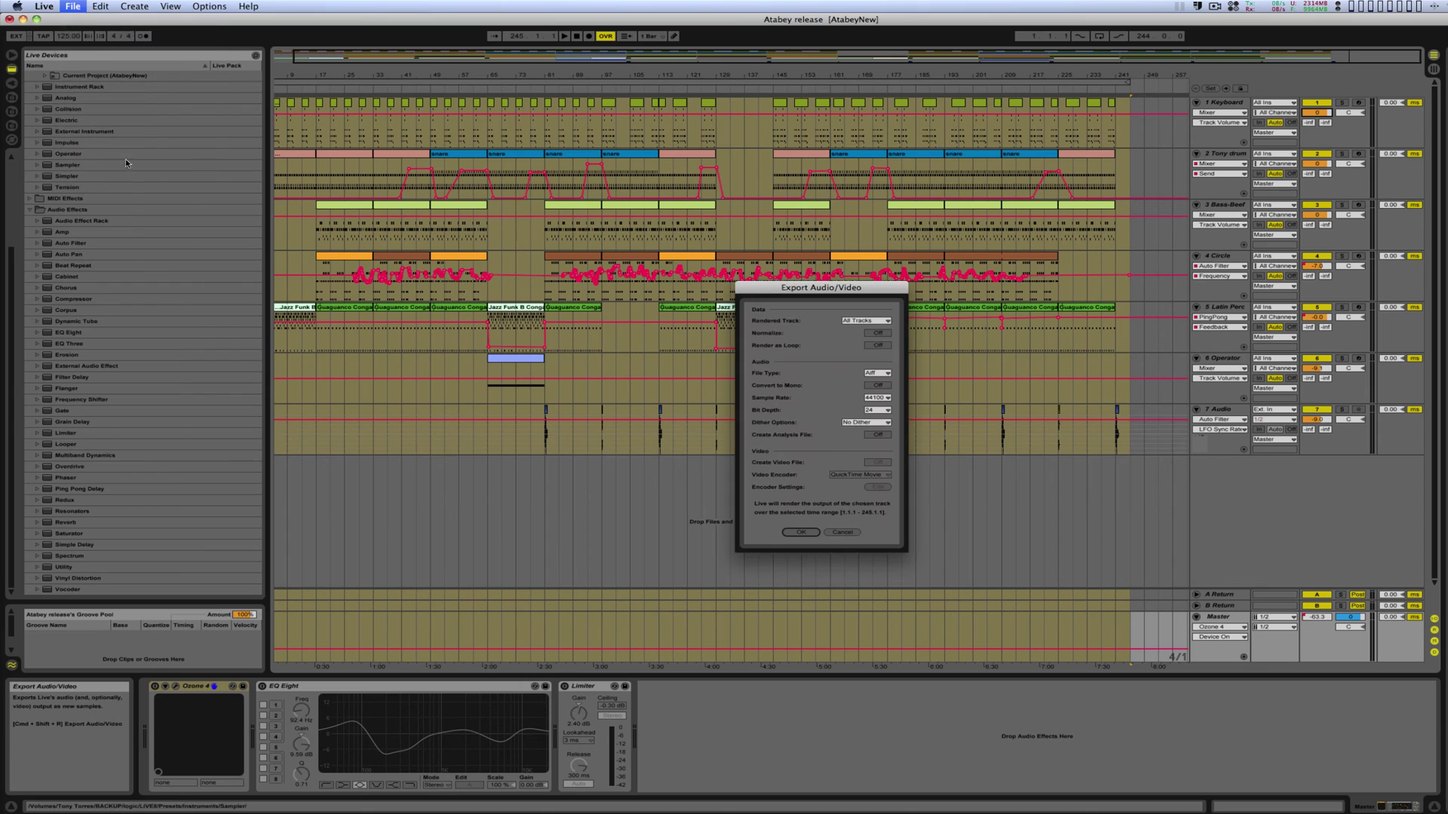
{"action": "left_click", "coordinate": [864, 321]}
{"action": "left_click", "coordinate": [860, 338]}
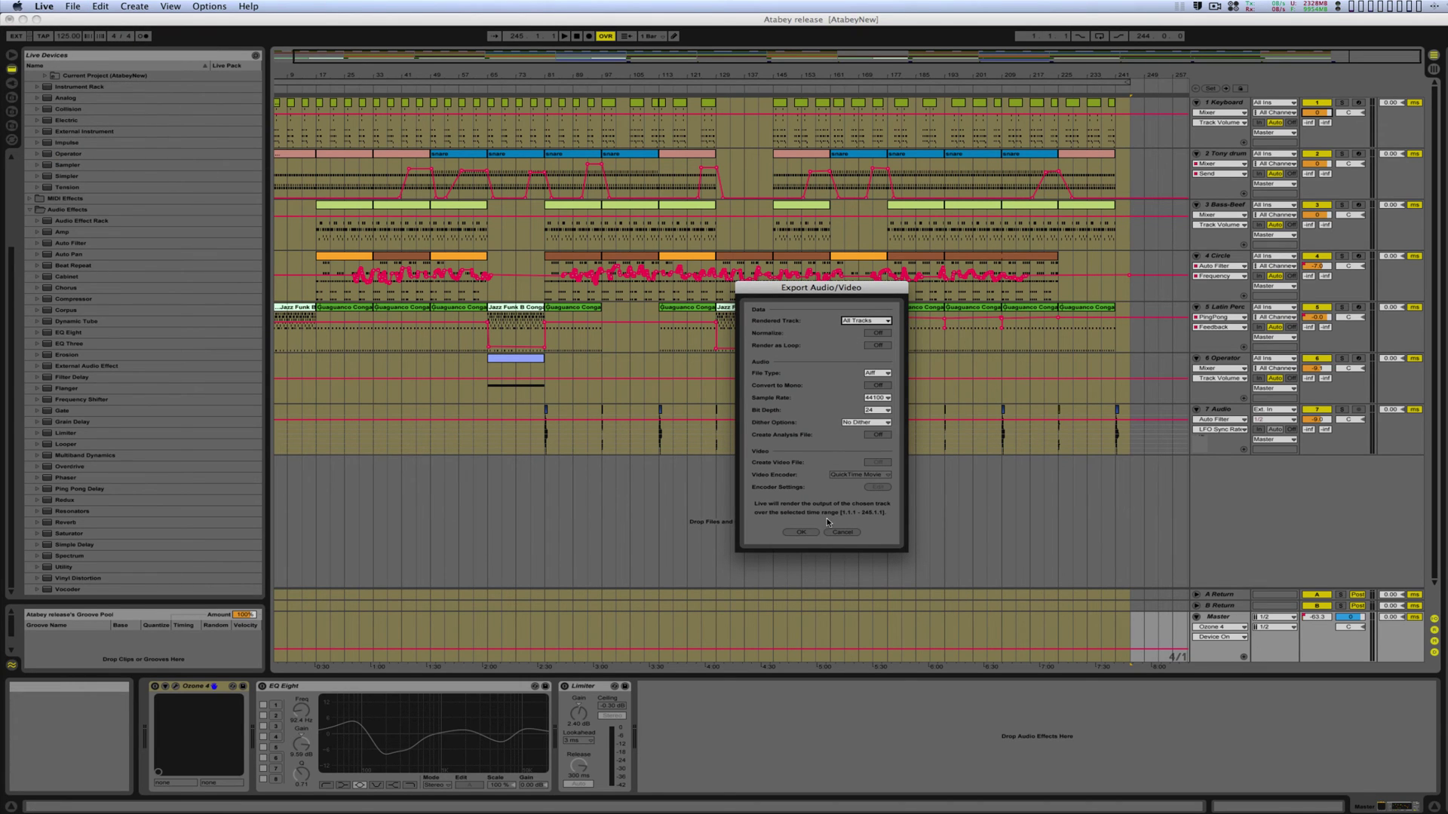
- Export all tracks as Atabey release into the Pre Master folder, replacing the existing export
{"action": "left_click", "coordinate": [807, 531]}
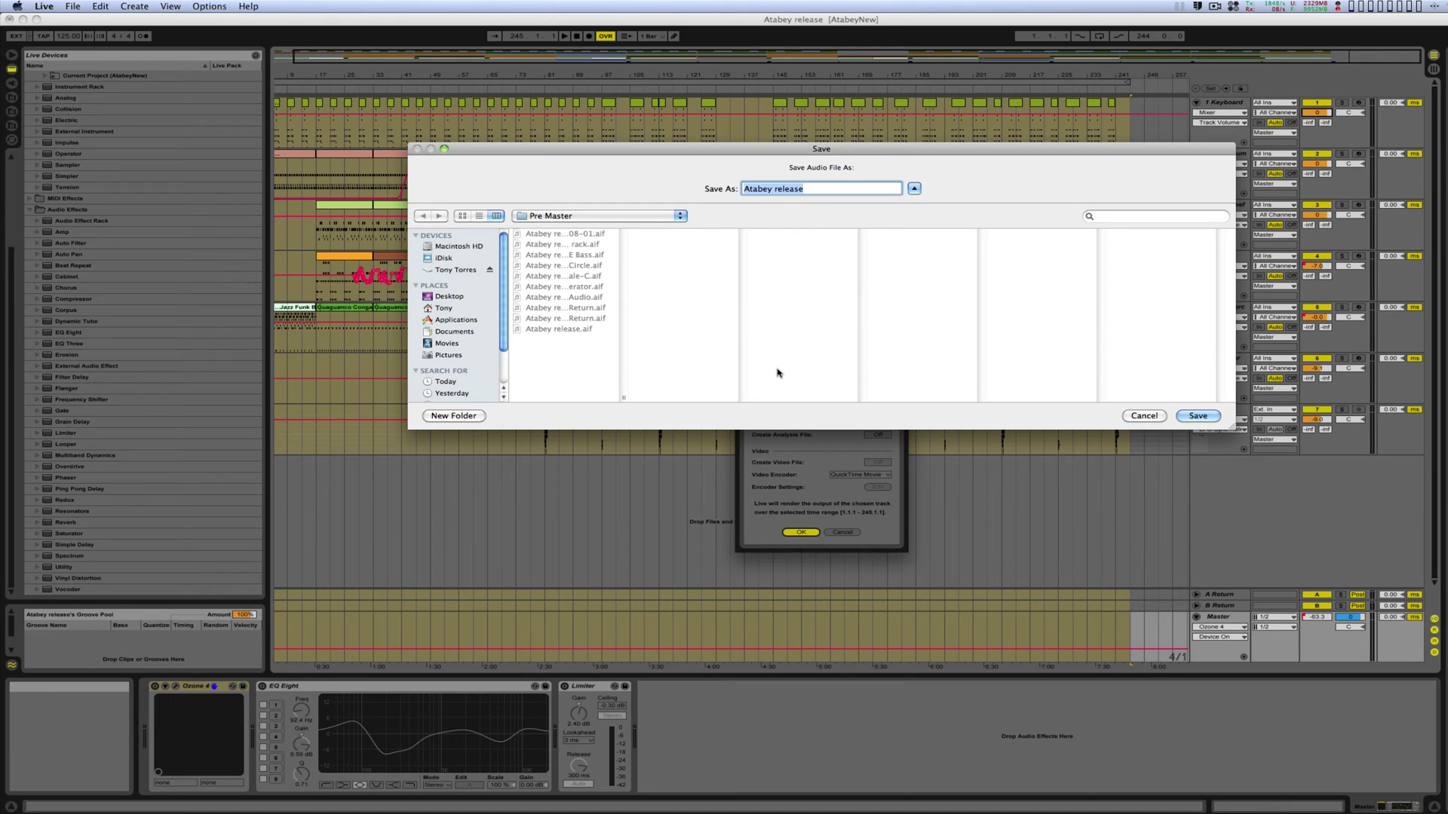
{"action": "left_click", "coordinate": [1140, 415]}
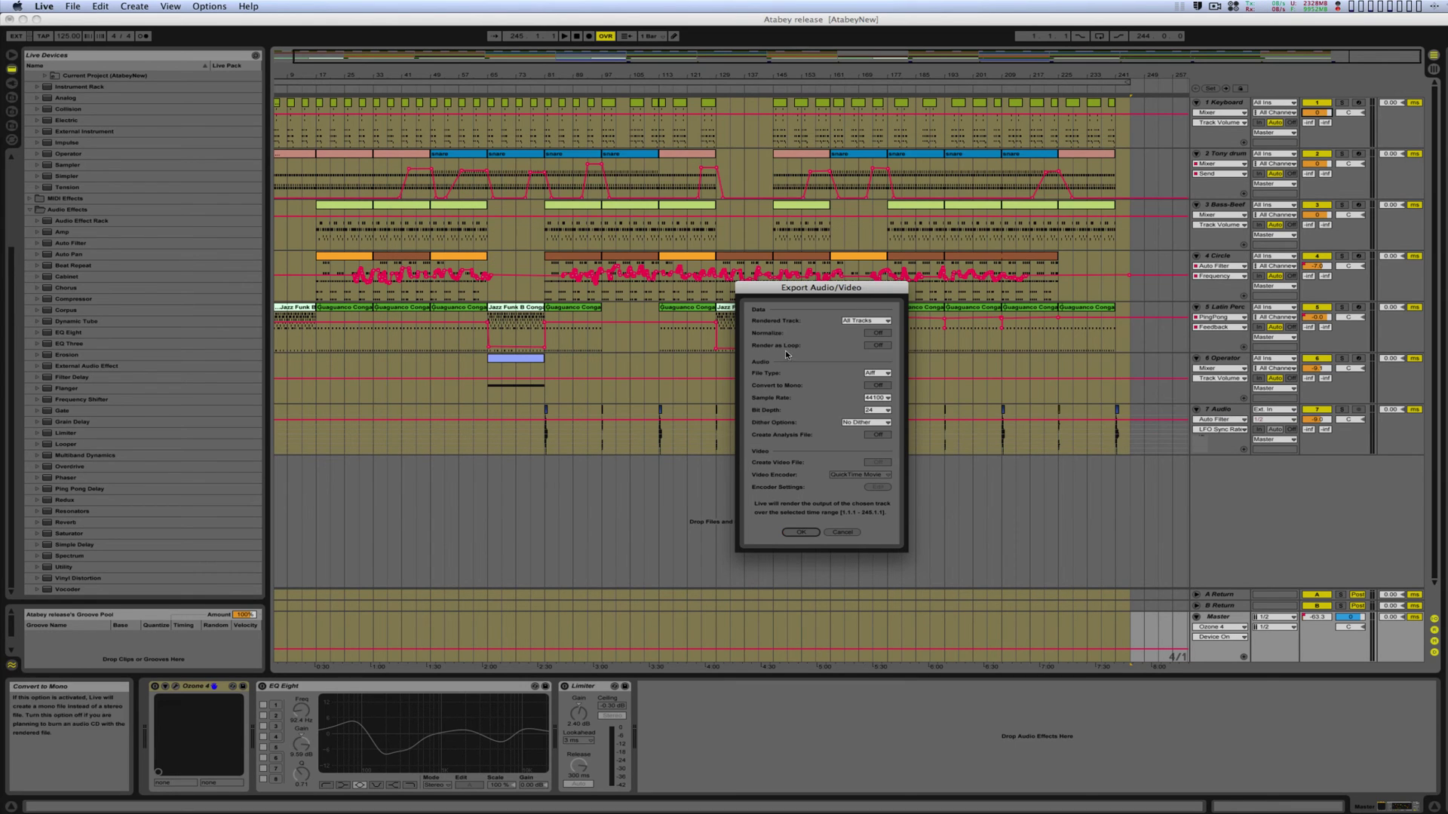
{"action": "left_click", "coordinate": [803, 532]}
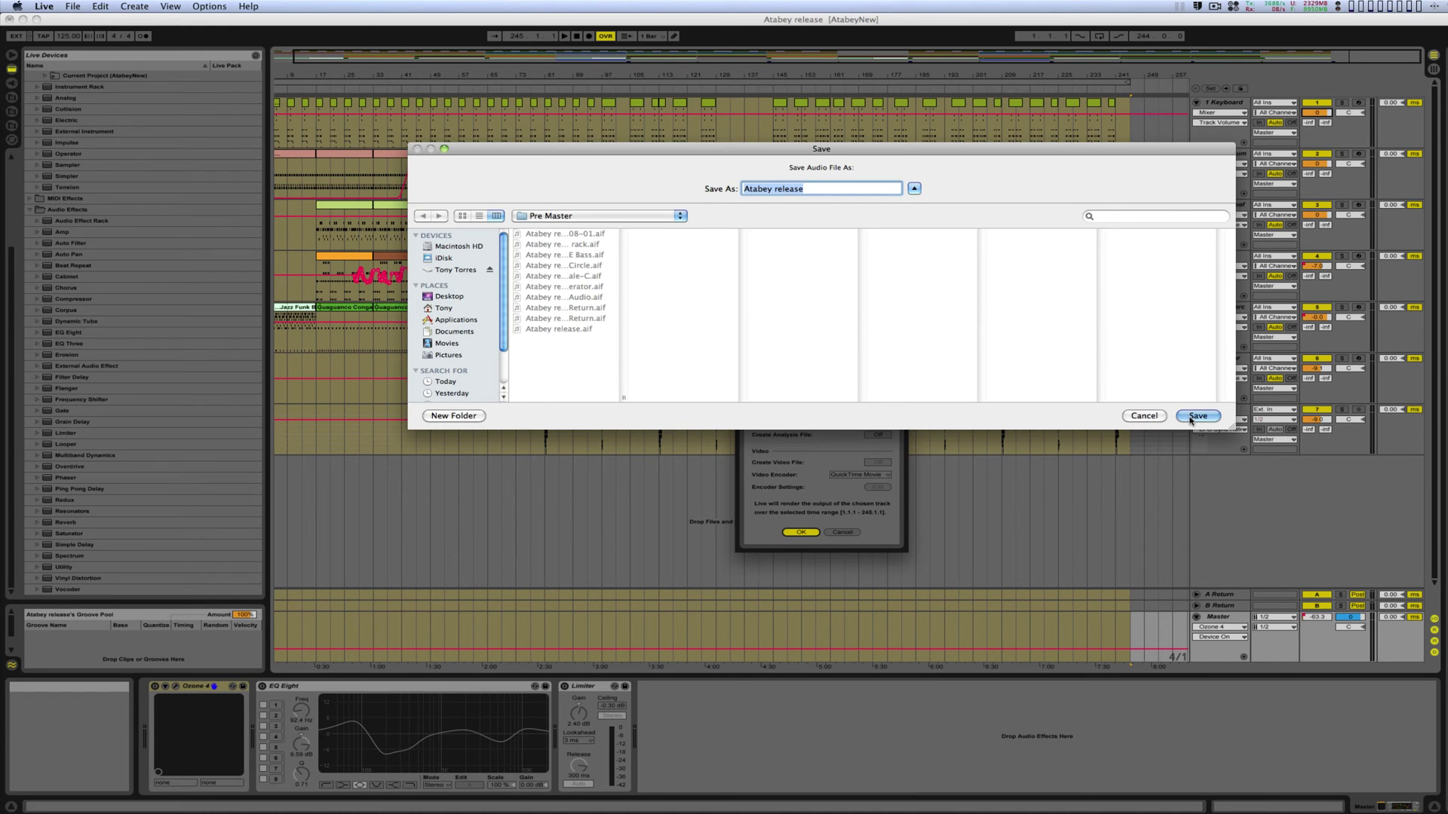
{"action": "left_click", "coordinate": [1195, 416]}
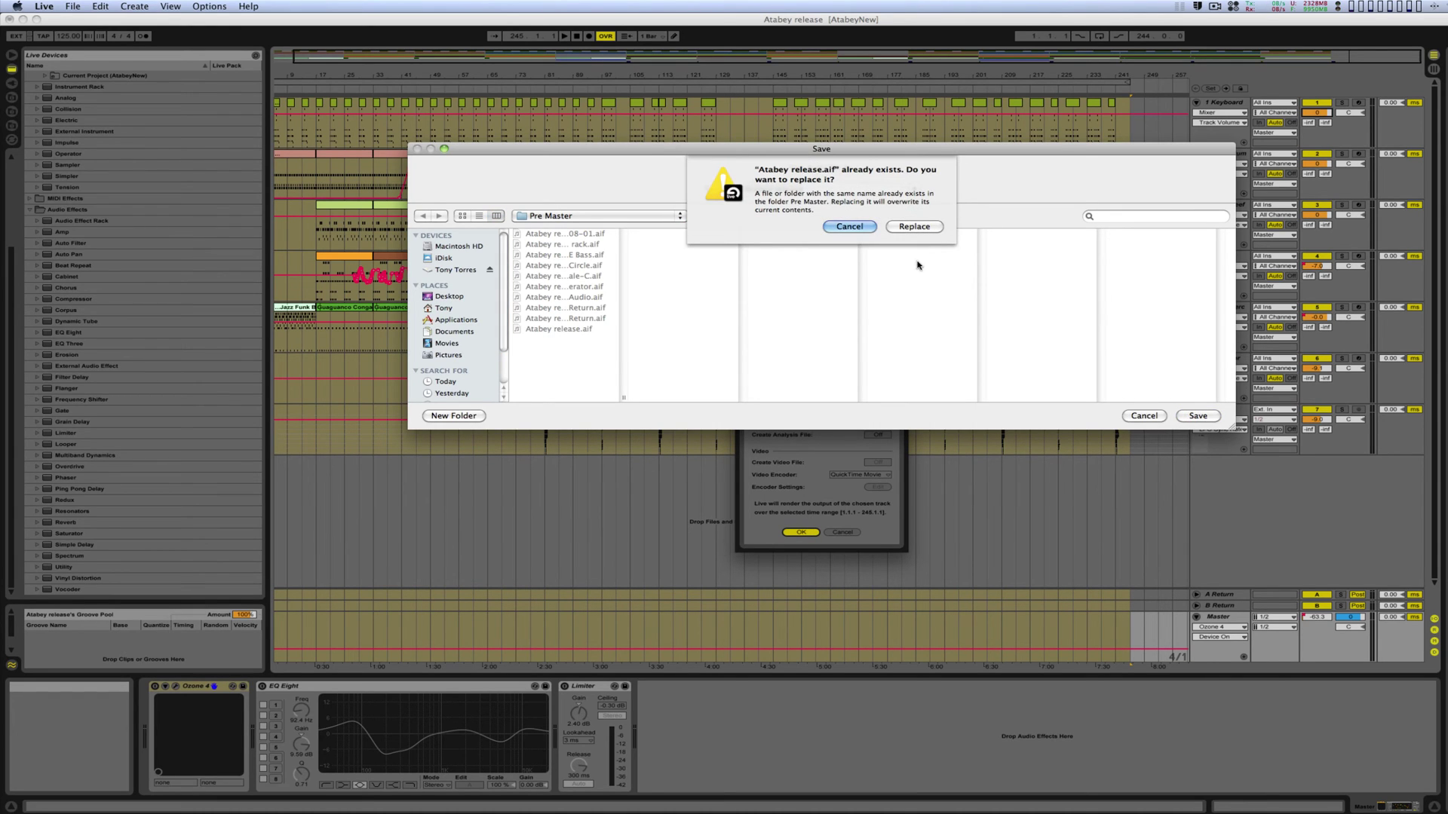
{"action": "left_click", "coordinate": [915, 227]}
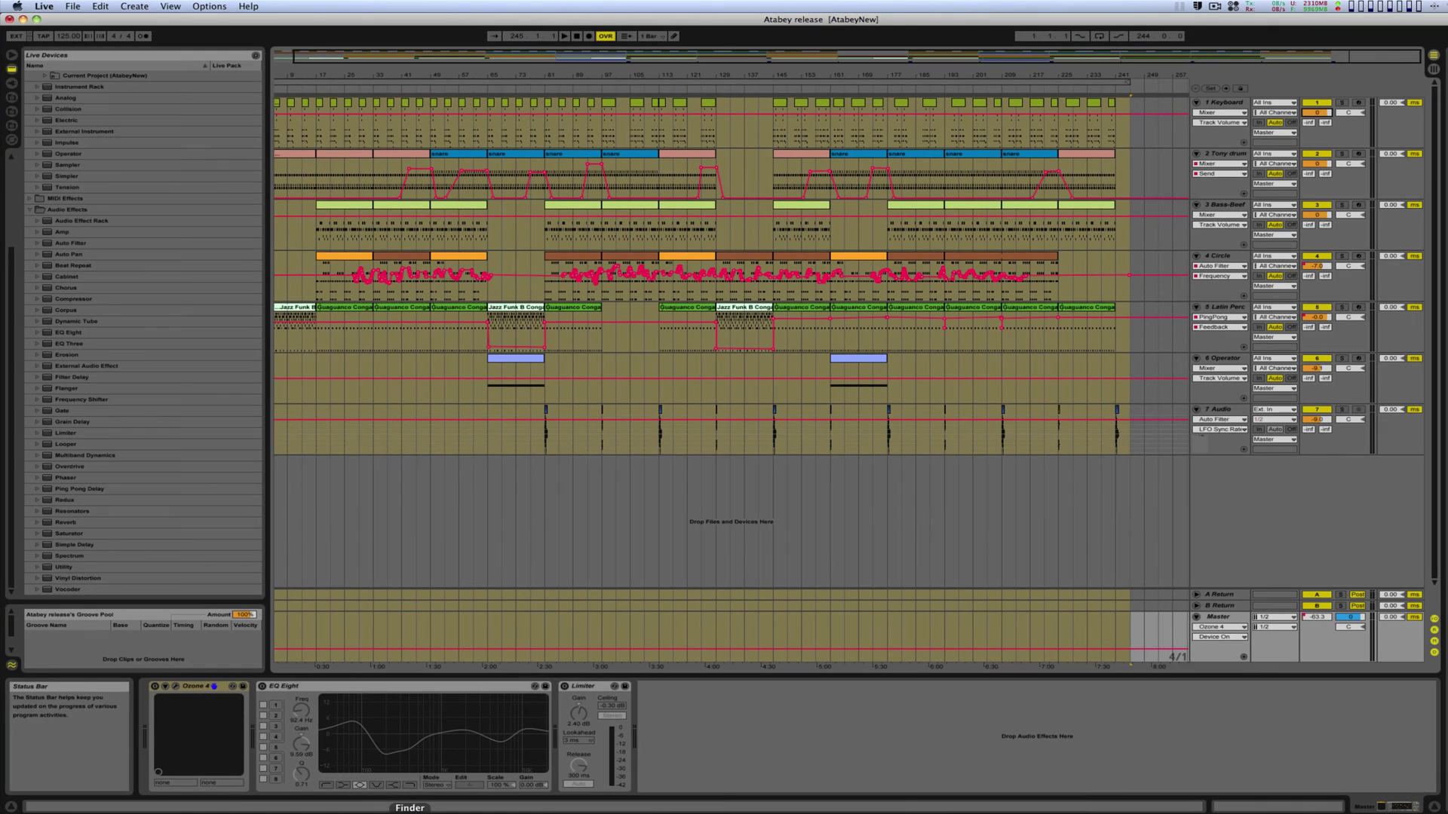
- Switch to Finder and open the Pre Master folder on the Desktop in column view
{"action": "left_click", "coordinate": [409, 810]}
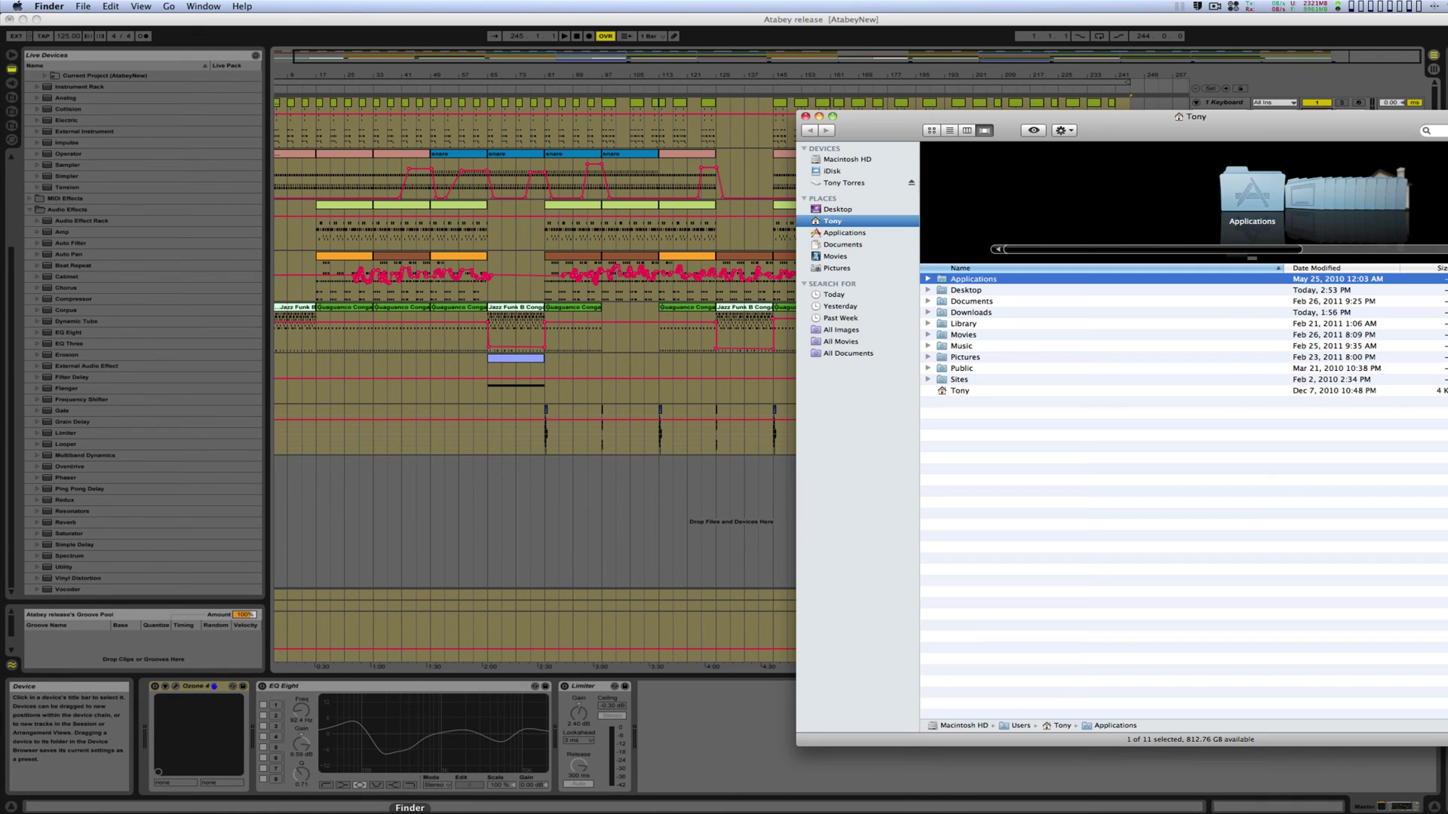
{"action": "left_click", "coordinate": [865, 233]}
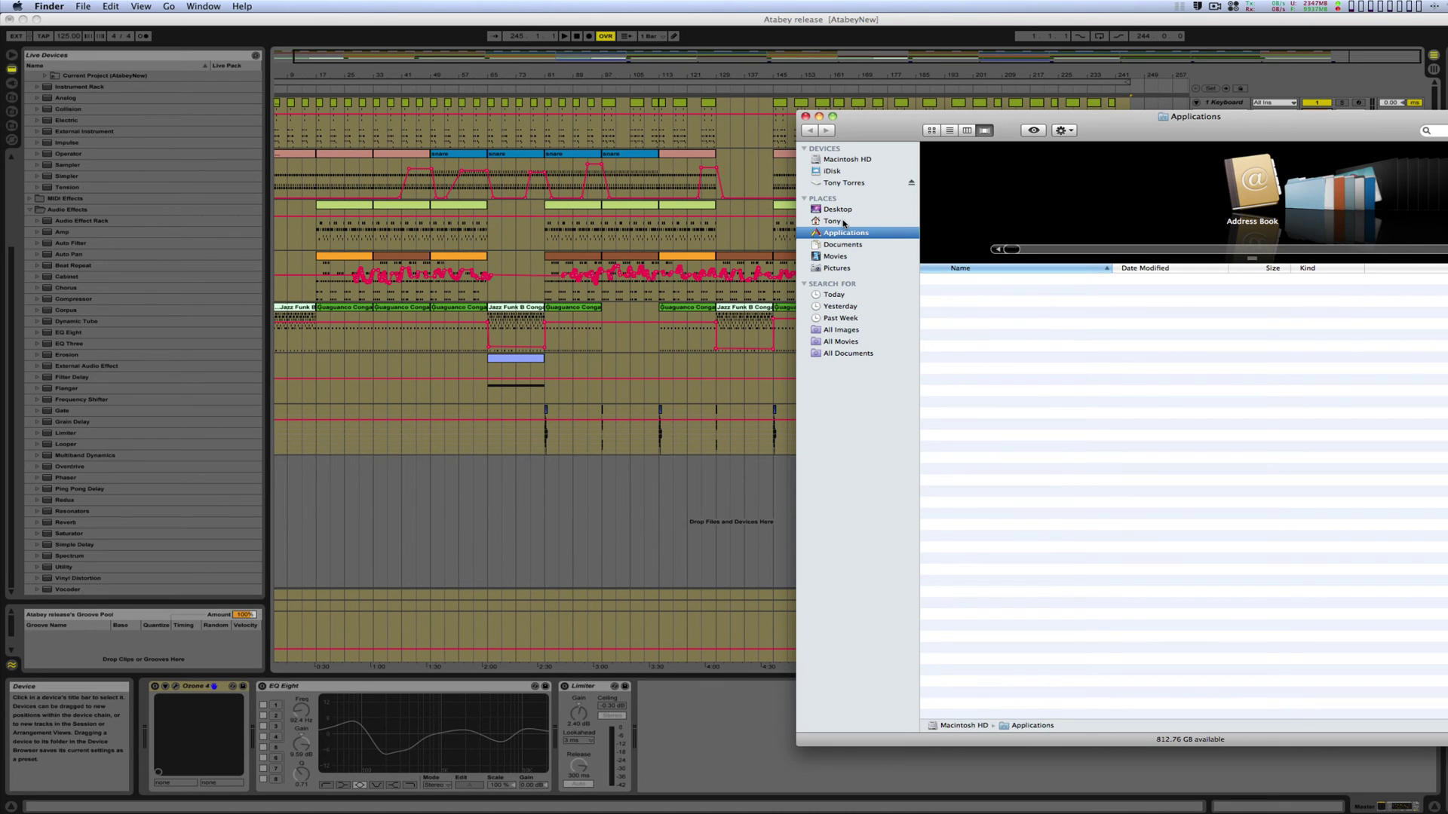
{"action": "left_click", "coordinate": [844, 224]}
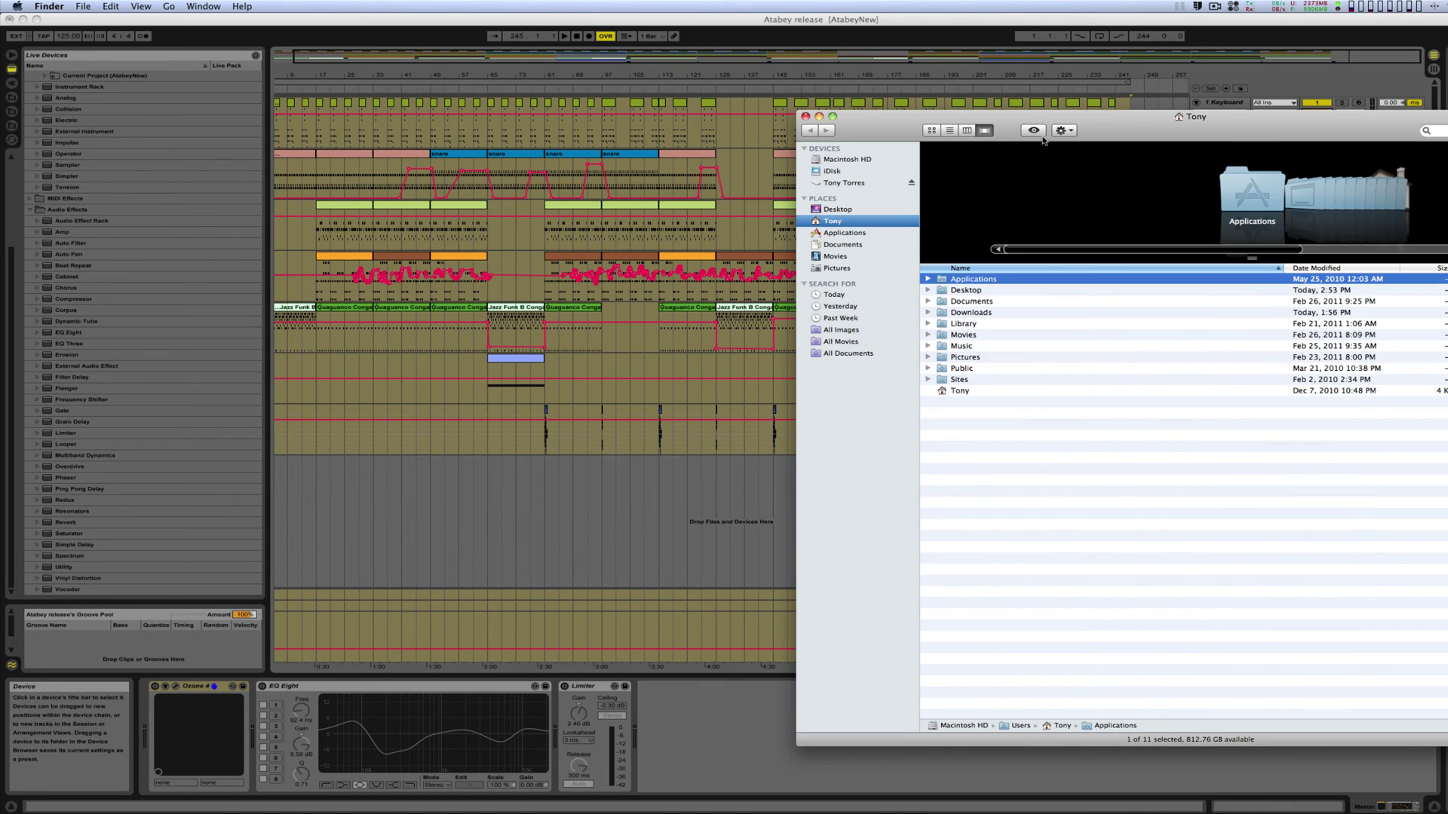
{"action": "left_click", "coordinate": [968, 130]}
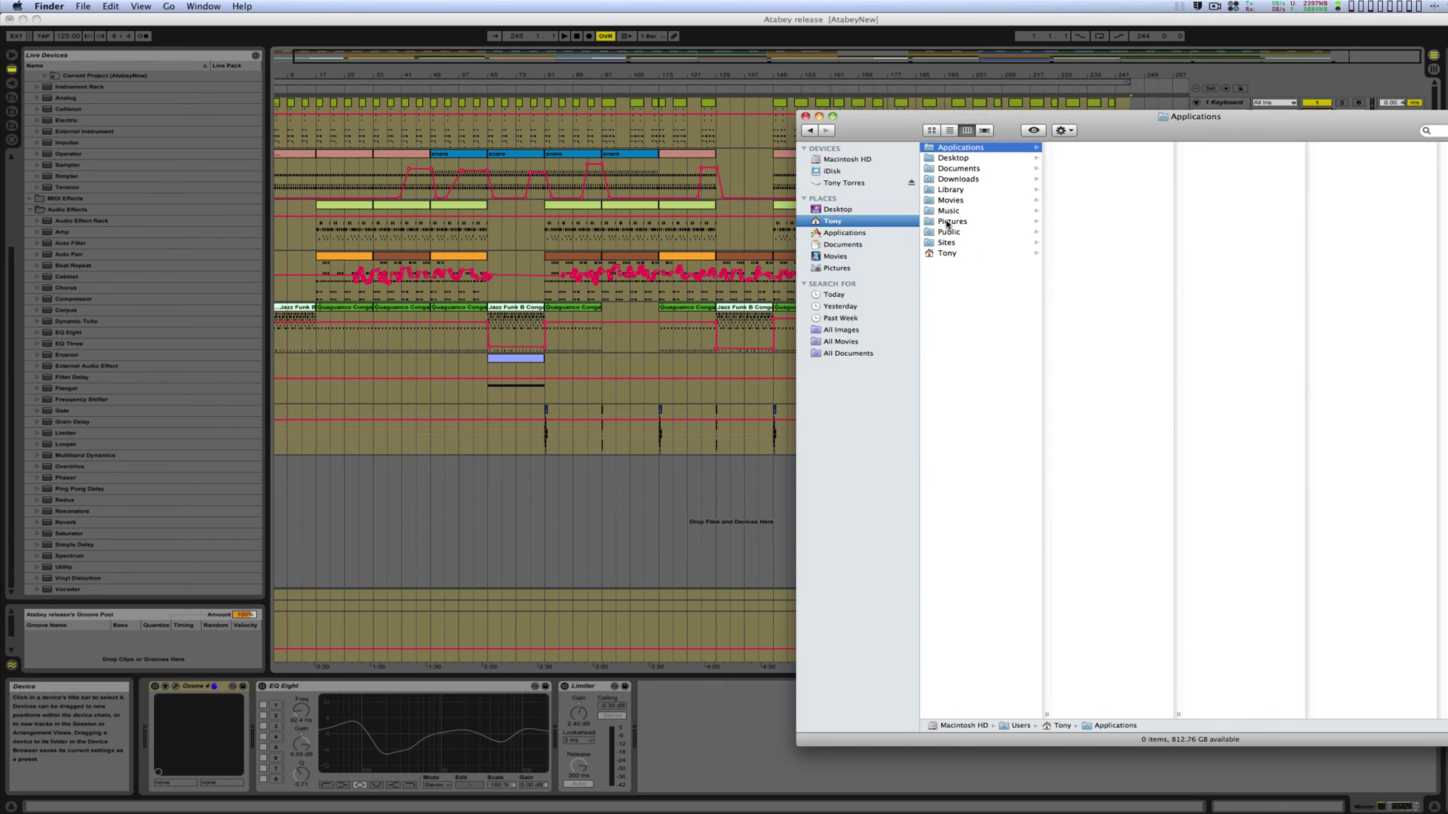
{"action": "left_click", "coordinate": [956, 180]}
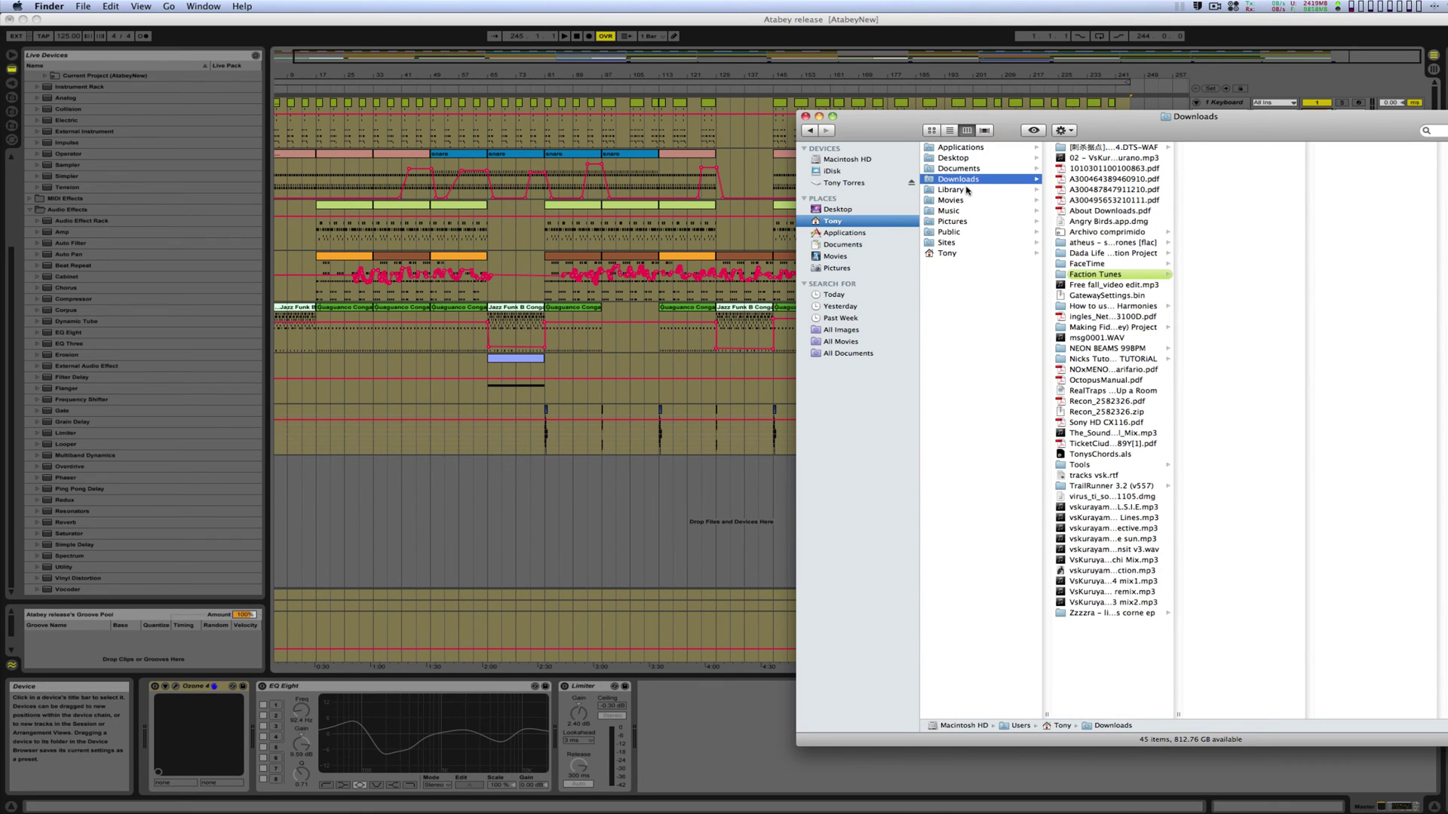
{"action": "left_click", "coordinate": [962, 158]}
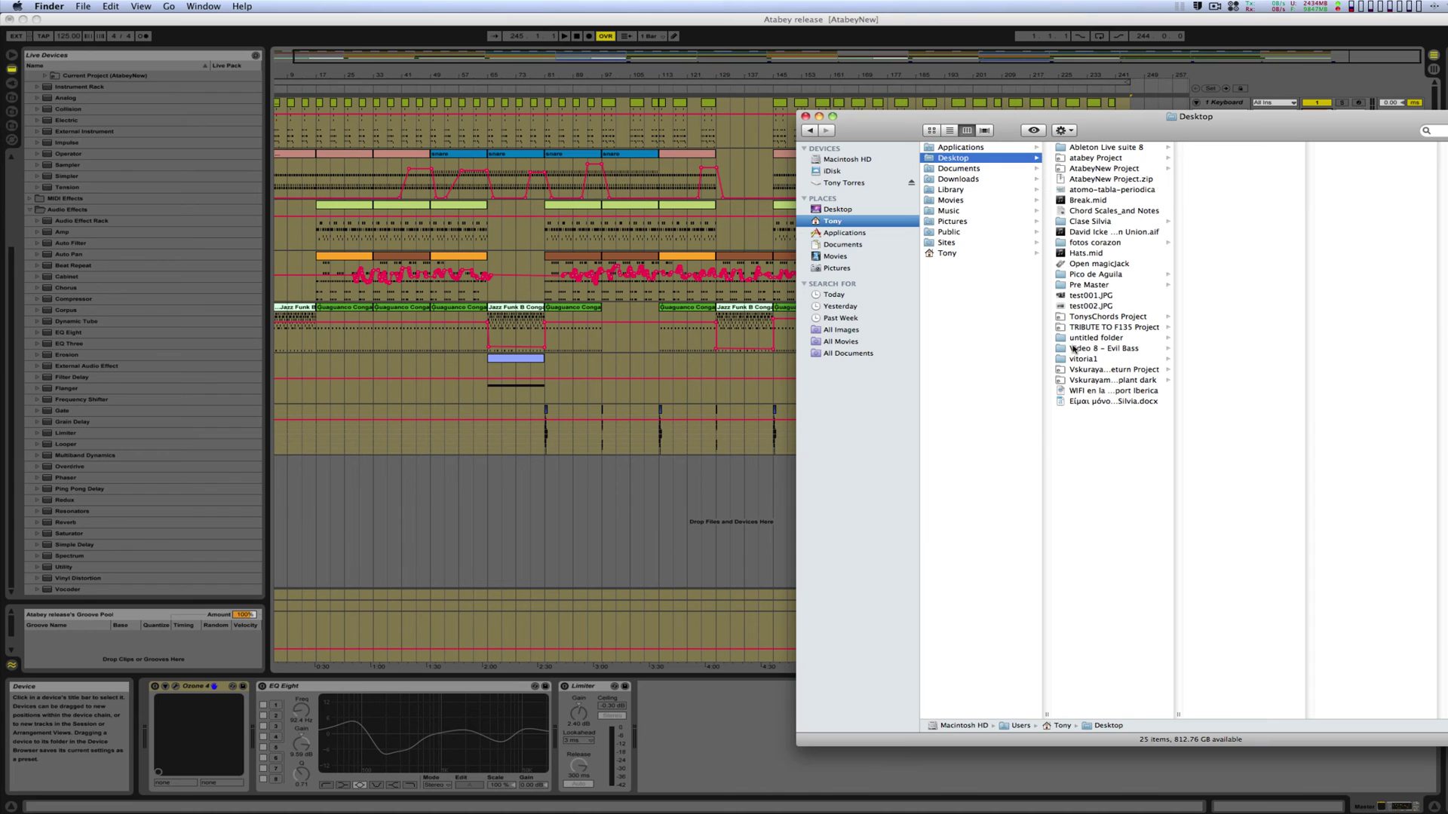
{"action": "left_click", "coordinate": [1086, 285]}
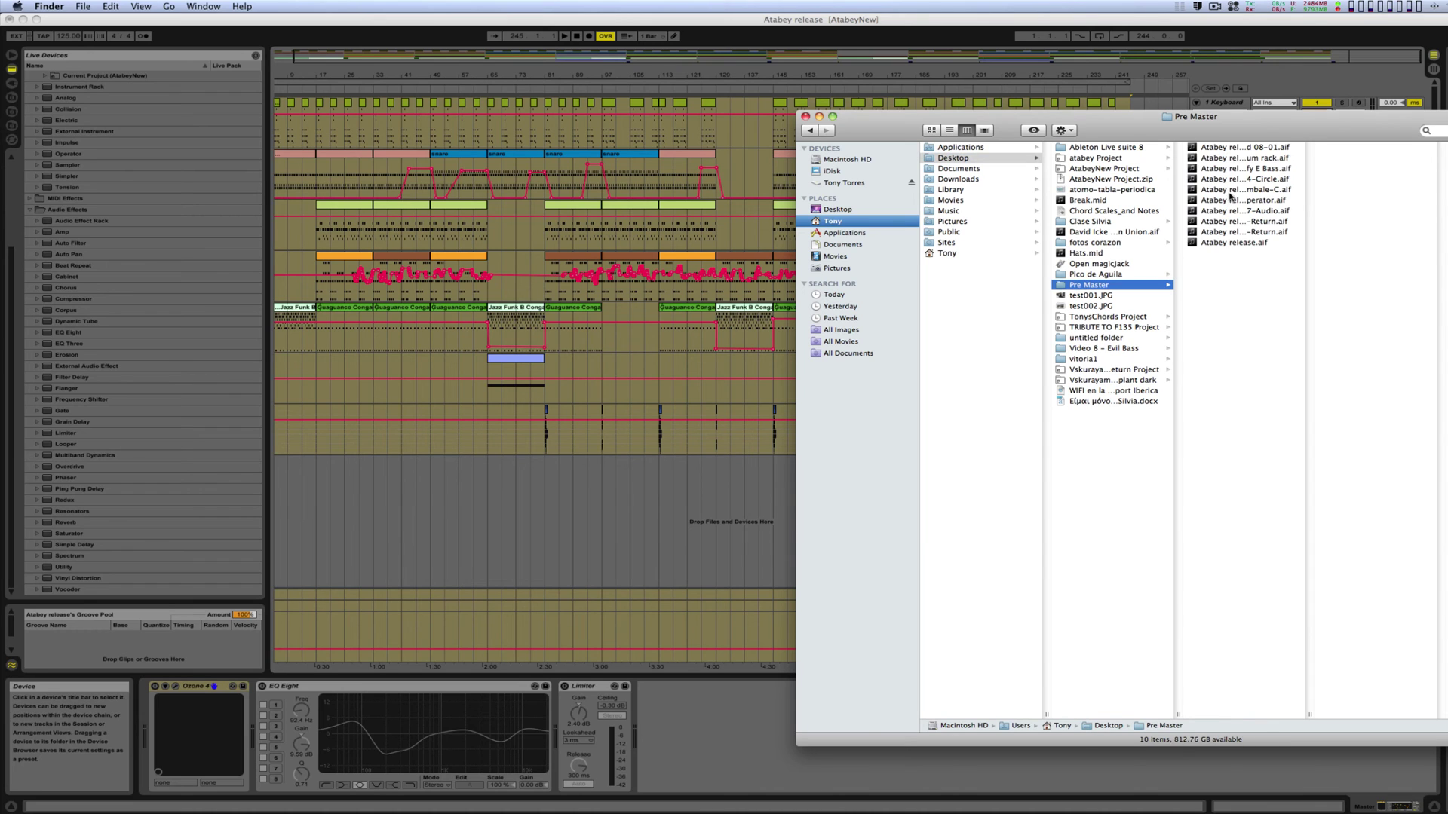
- Preview Atabey release 1-Keyboard 08-01.aif, skipping ahead in the song, and close the preview
{"action": "left_click", "coordinate": [1234, 148]}
{"action": "key", "text": "space"}
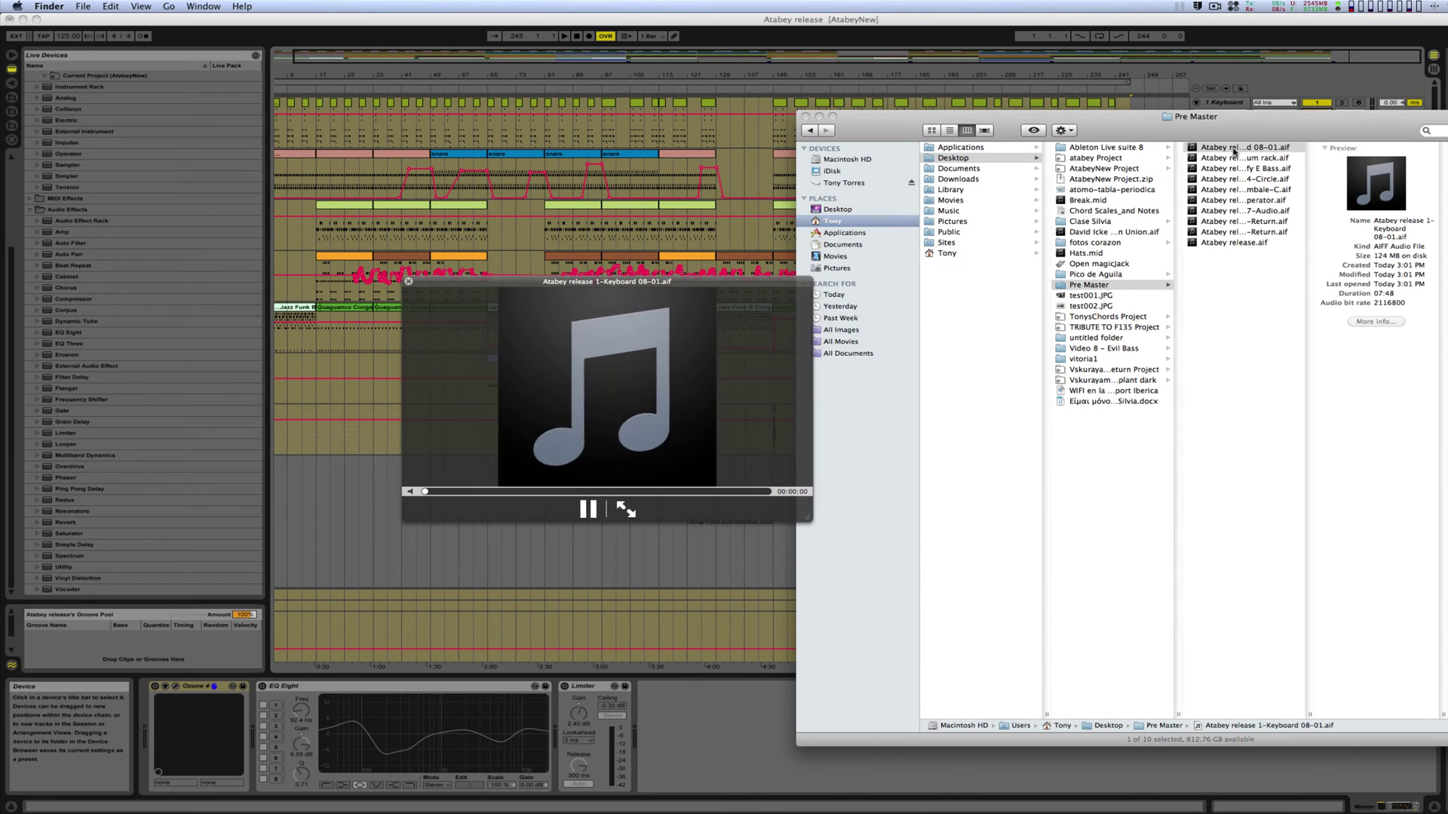
{"action": "left_click", "coordinate": [450, 491]}
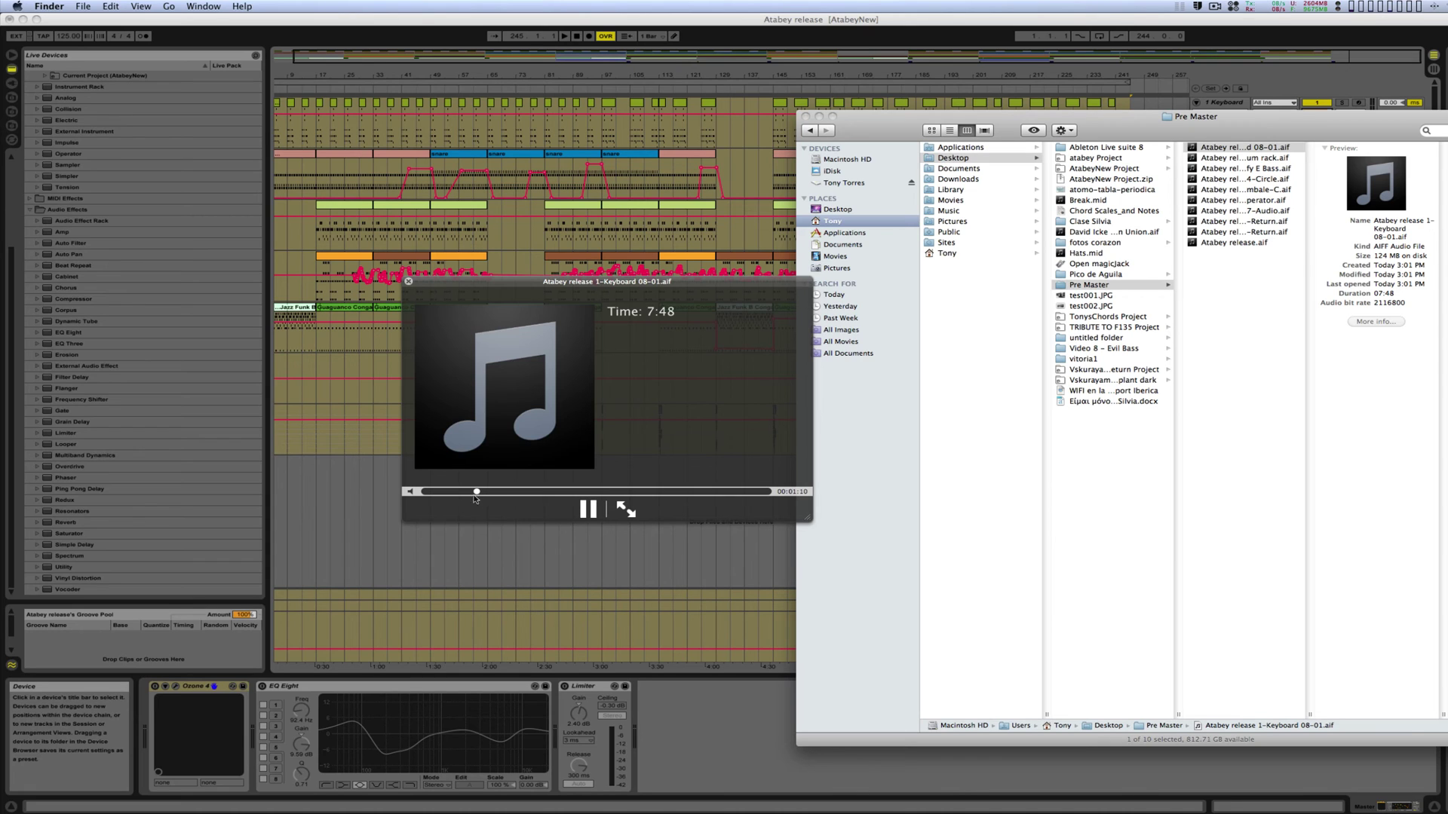
{"action": "left_click", "coordinate": [408, 281]}
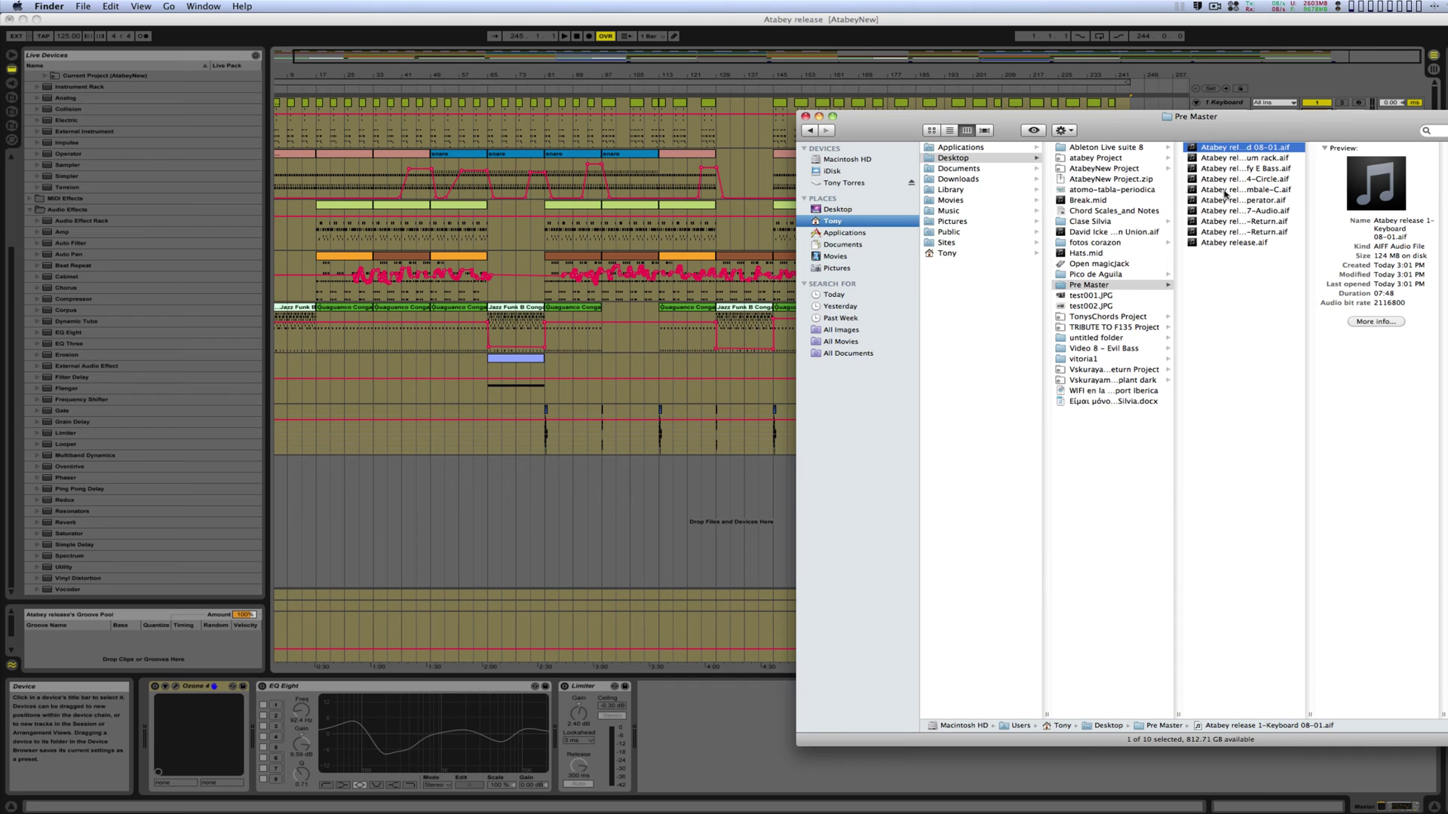
- Preview the exported drum rack audio file of track 2 at several points, and close the preview
{"action": "left_click", "coordinate": [1221, 159]}
{"action": "key", "text": "space"}
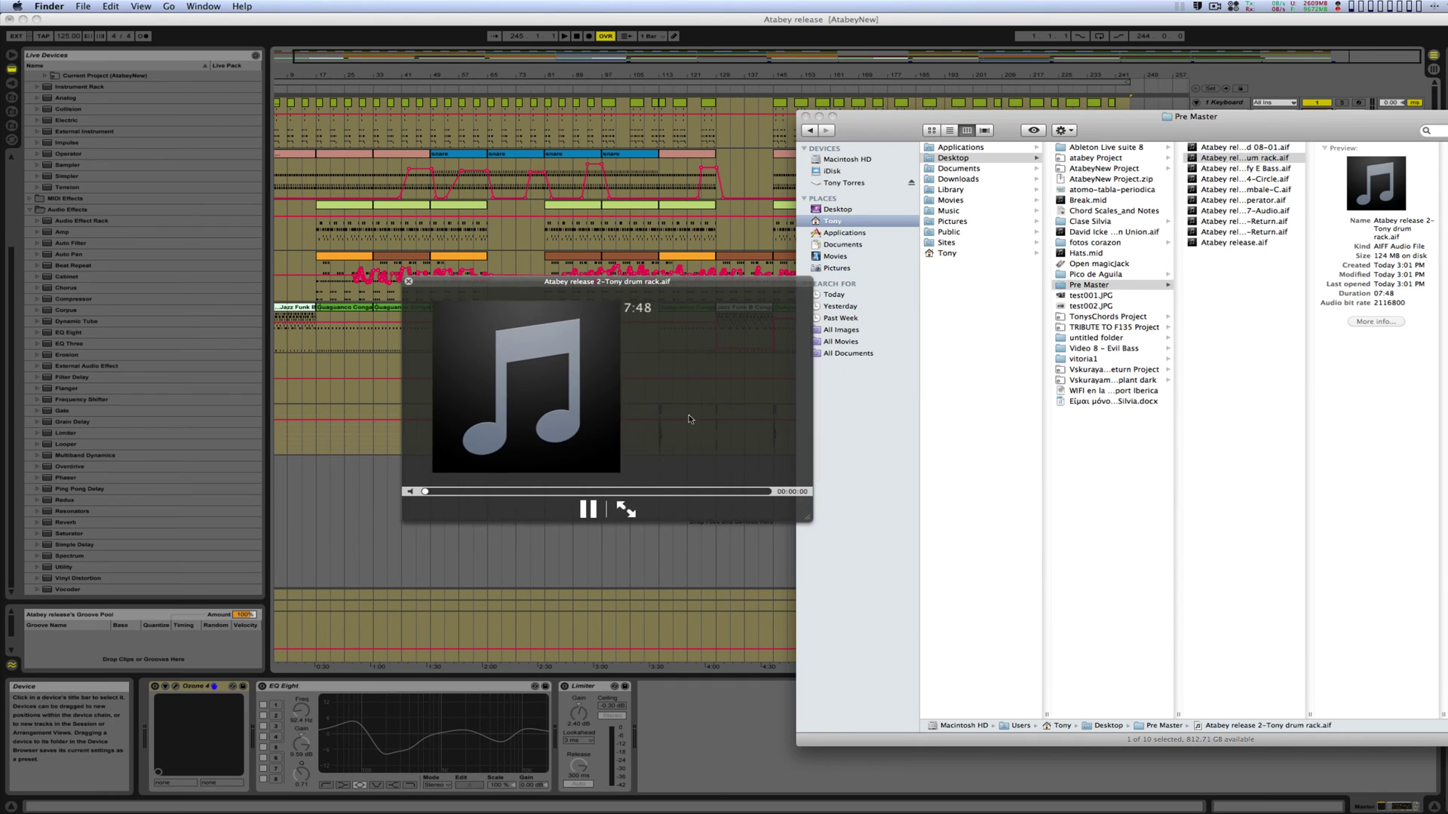
{"action": "left_click", "coordinate": [473, 492]}
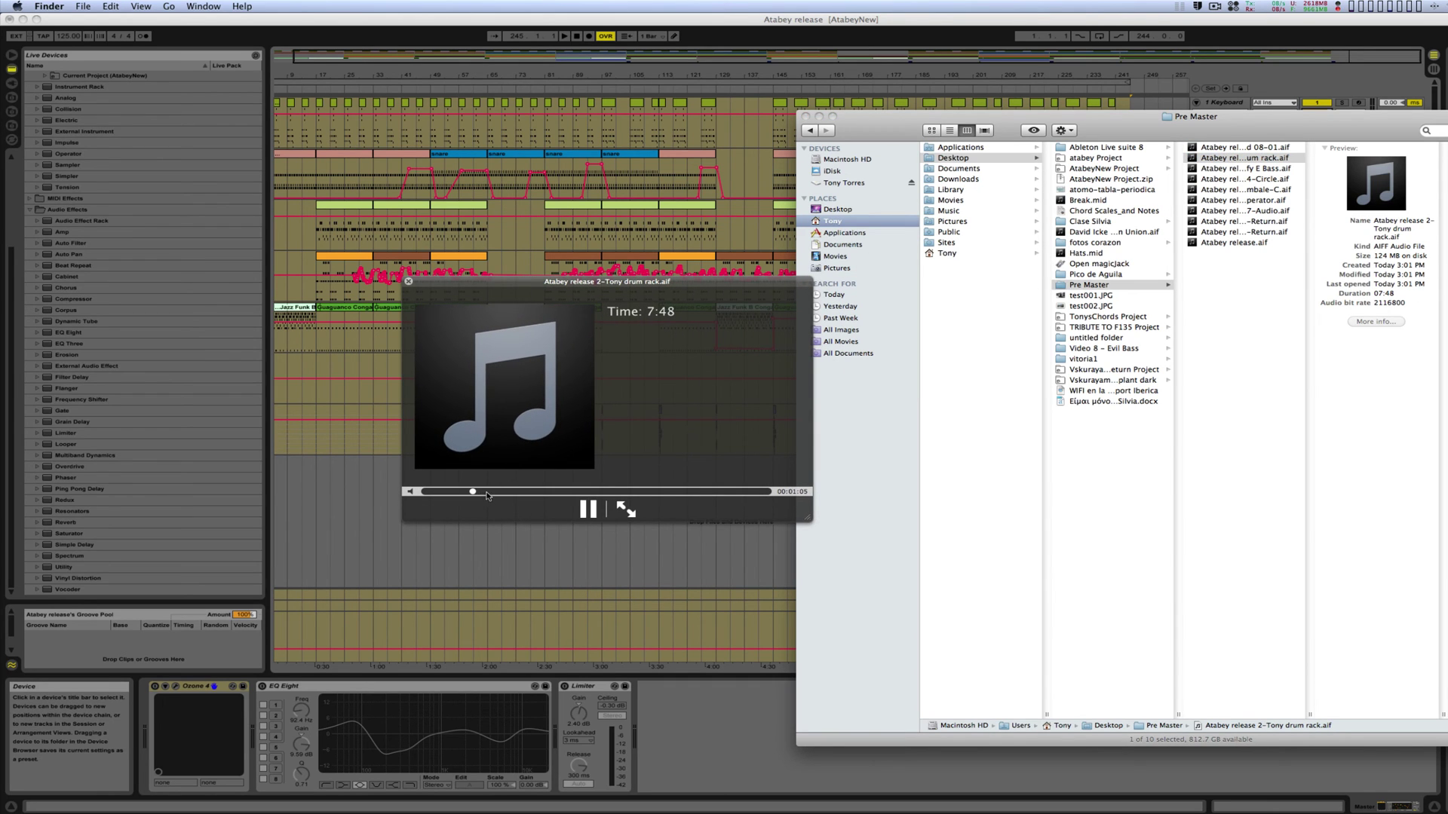
{"action": "left_click_drag", "start_coordinate": [486, 495], "coordinate": [507, 496]}
{"action": "key", "text": "space"}
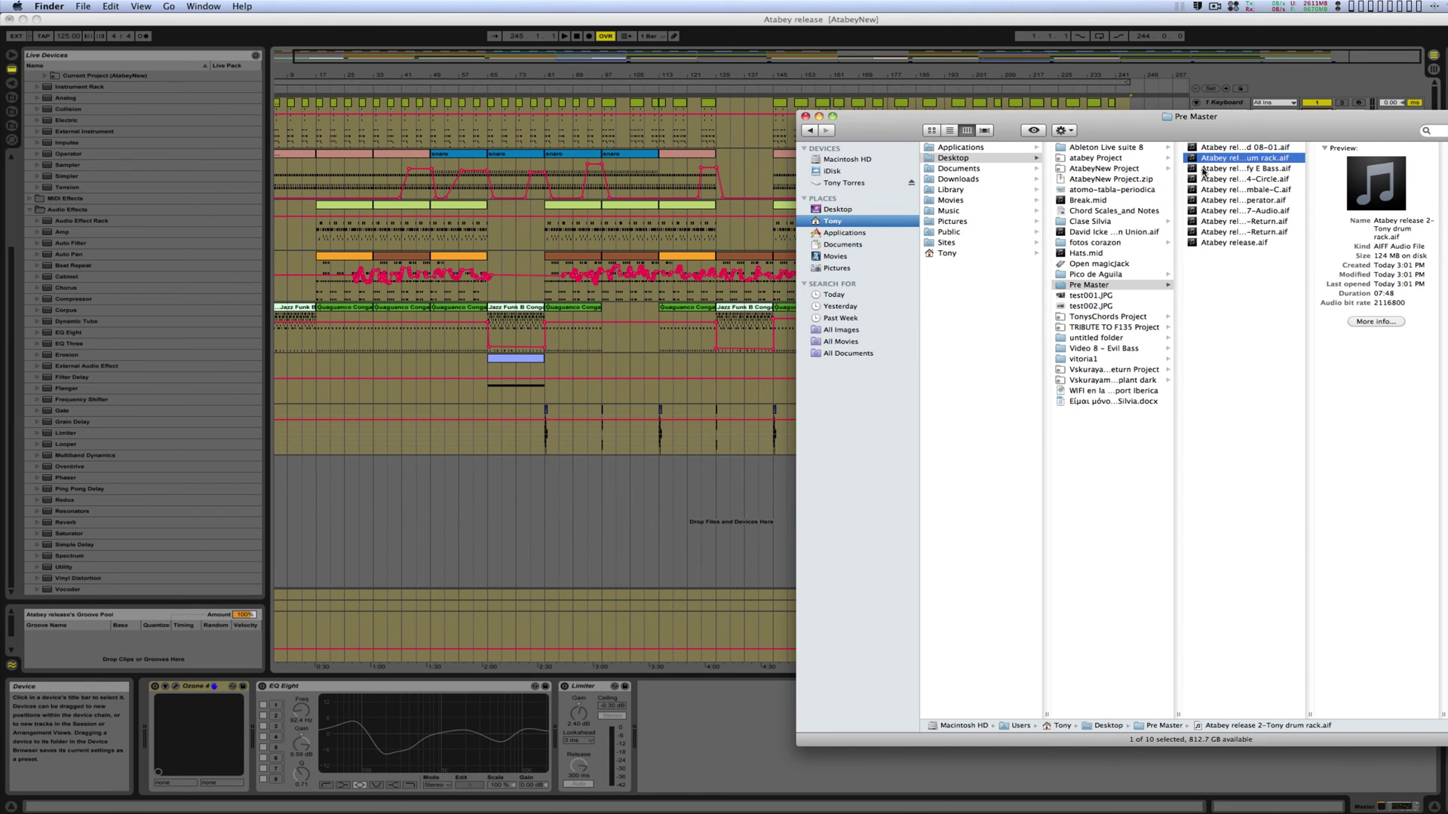
- Select Atabey release 3-Bass-Beefy E Bass.aif in the Pre Master folder and return to Ableton Live
{"action": "left_click", "coordinate": [1204, 169]}
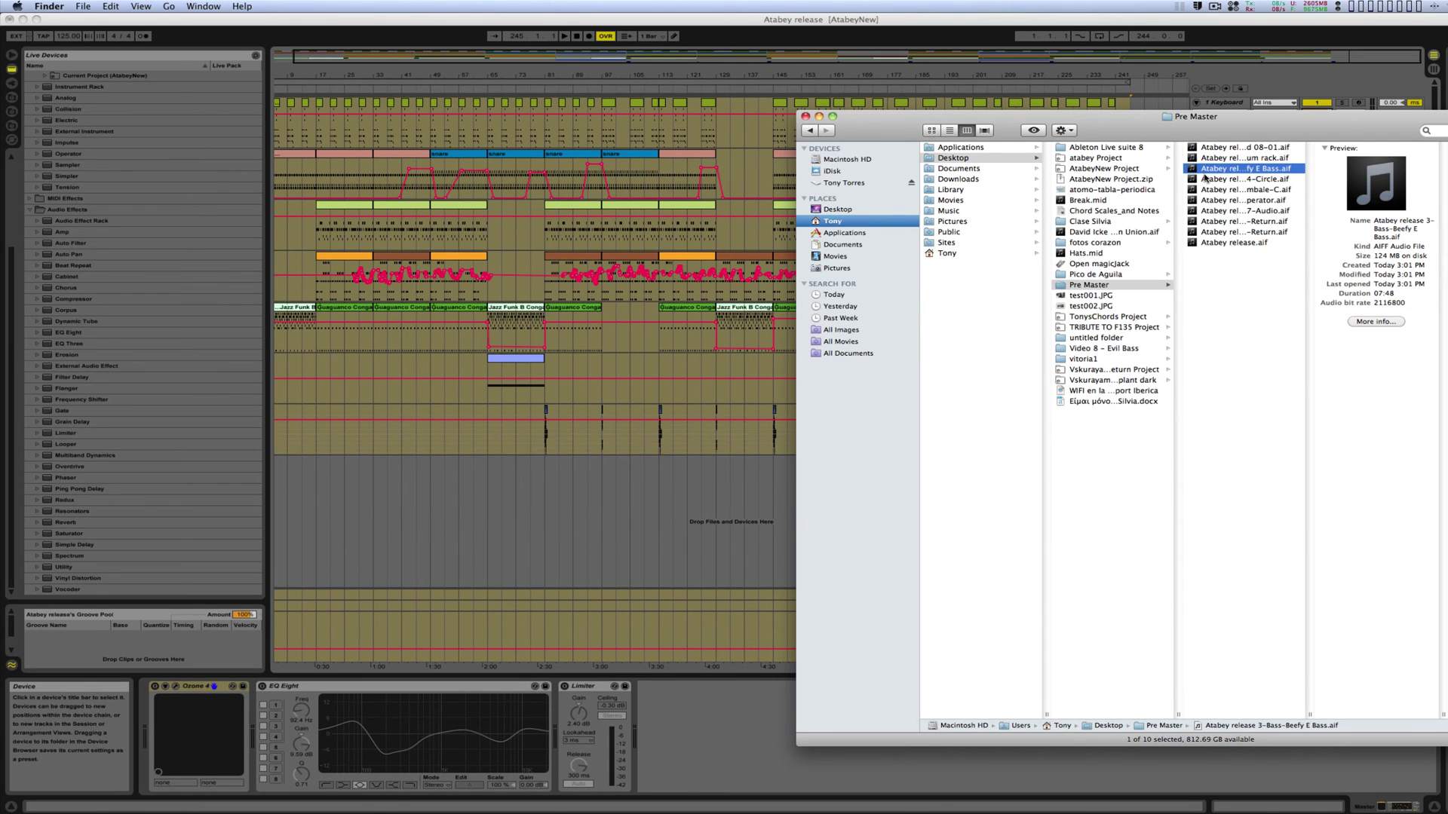
{"action": "left_click_drag", "start_coordinate": [1113, 133], "coordinate": [587, 148]}
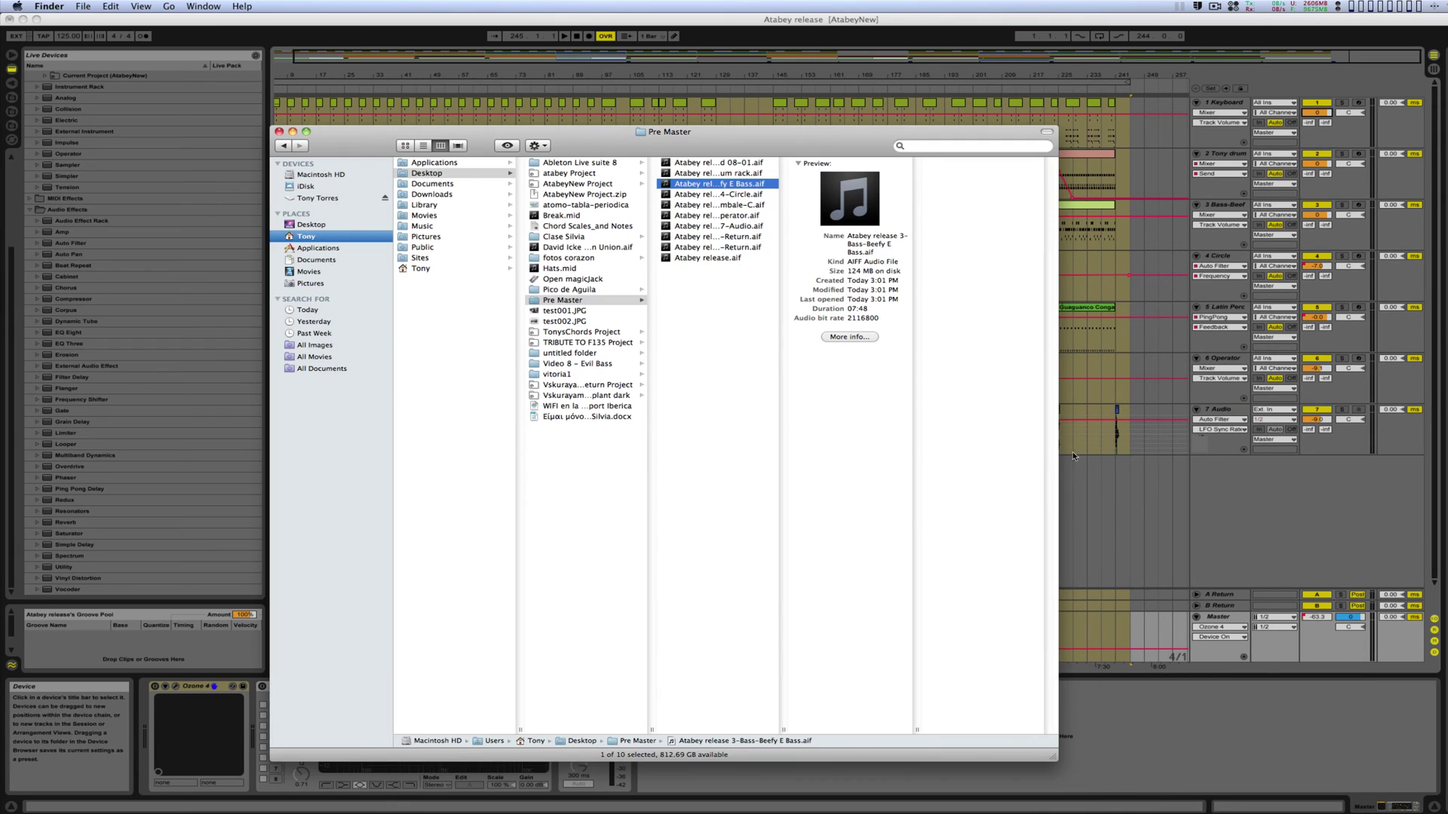
{"action": "left_click", "coordinate": [1144, 504]}
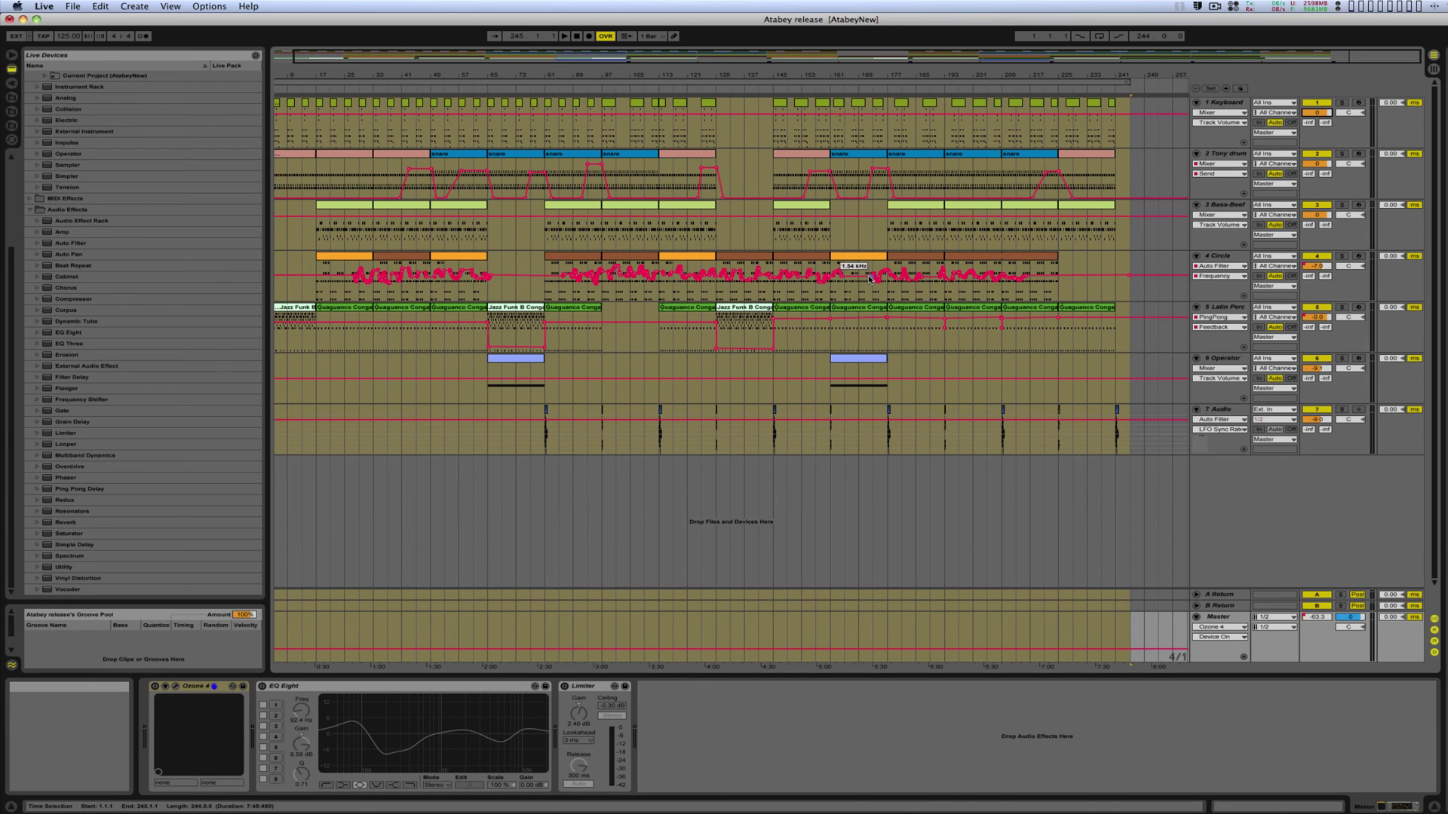
{"action": "left_click", "coordinate": [1342, 107]}
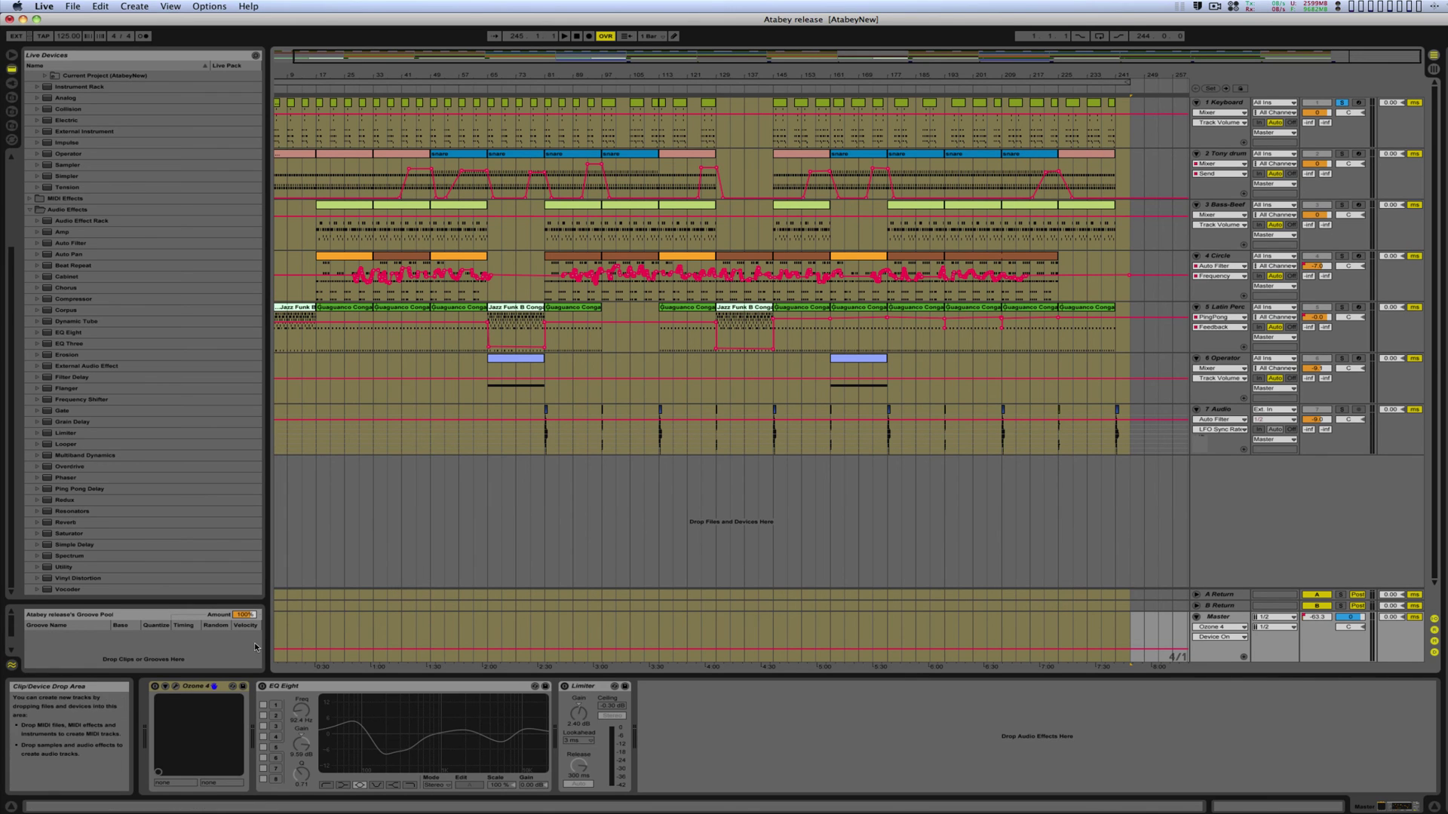
{"action": "left_click", "coordinate": [72, 6]}
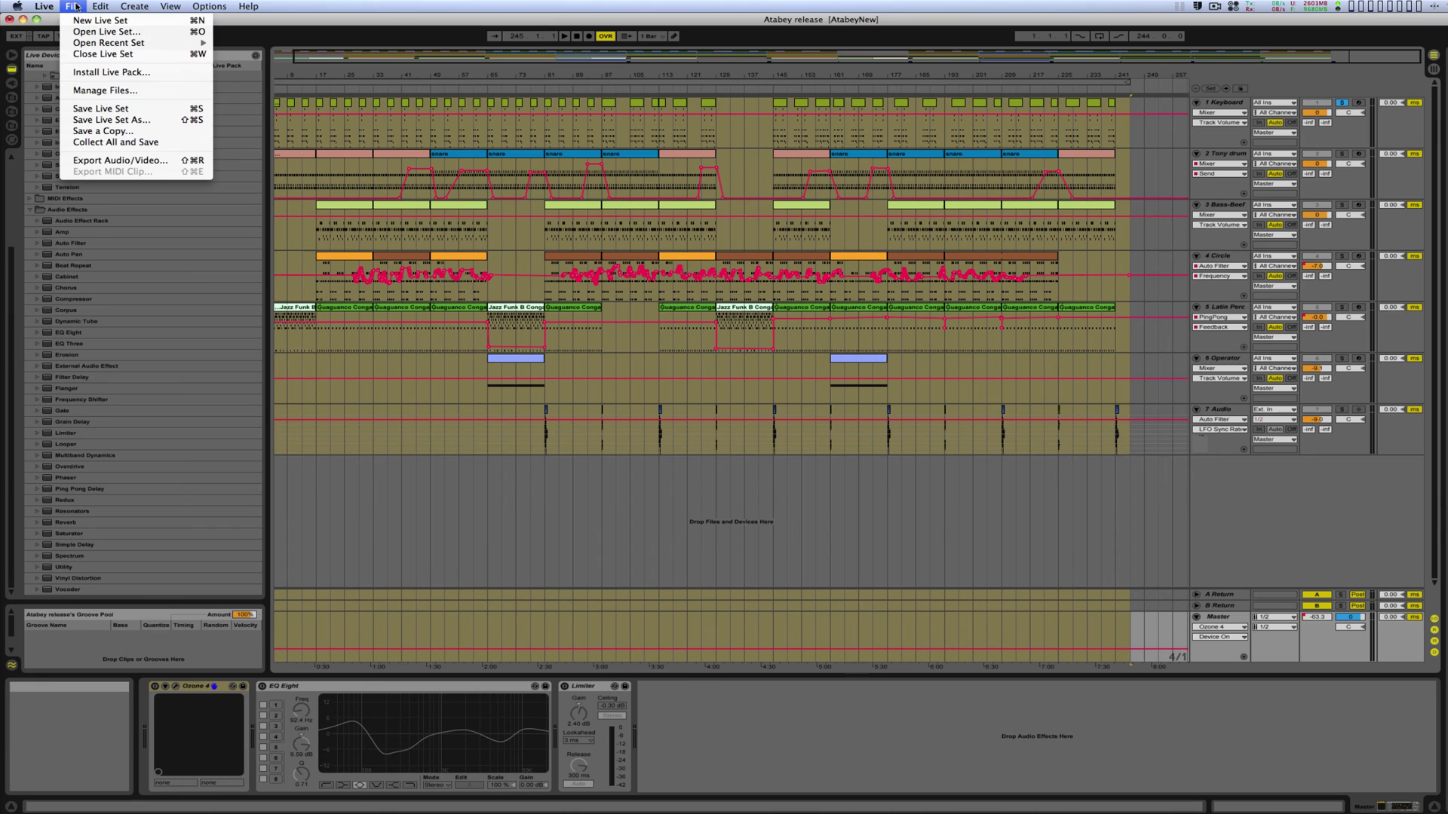
{"action": "left_click", "coordinate": [87, 162]}
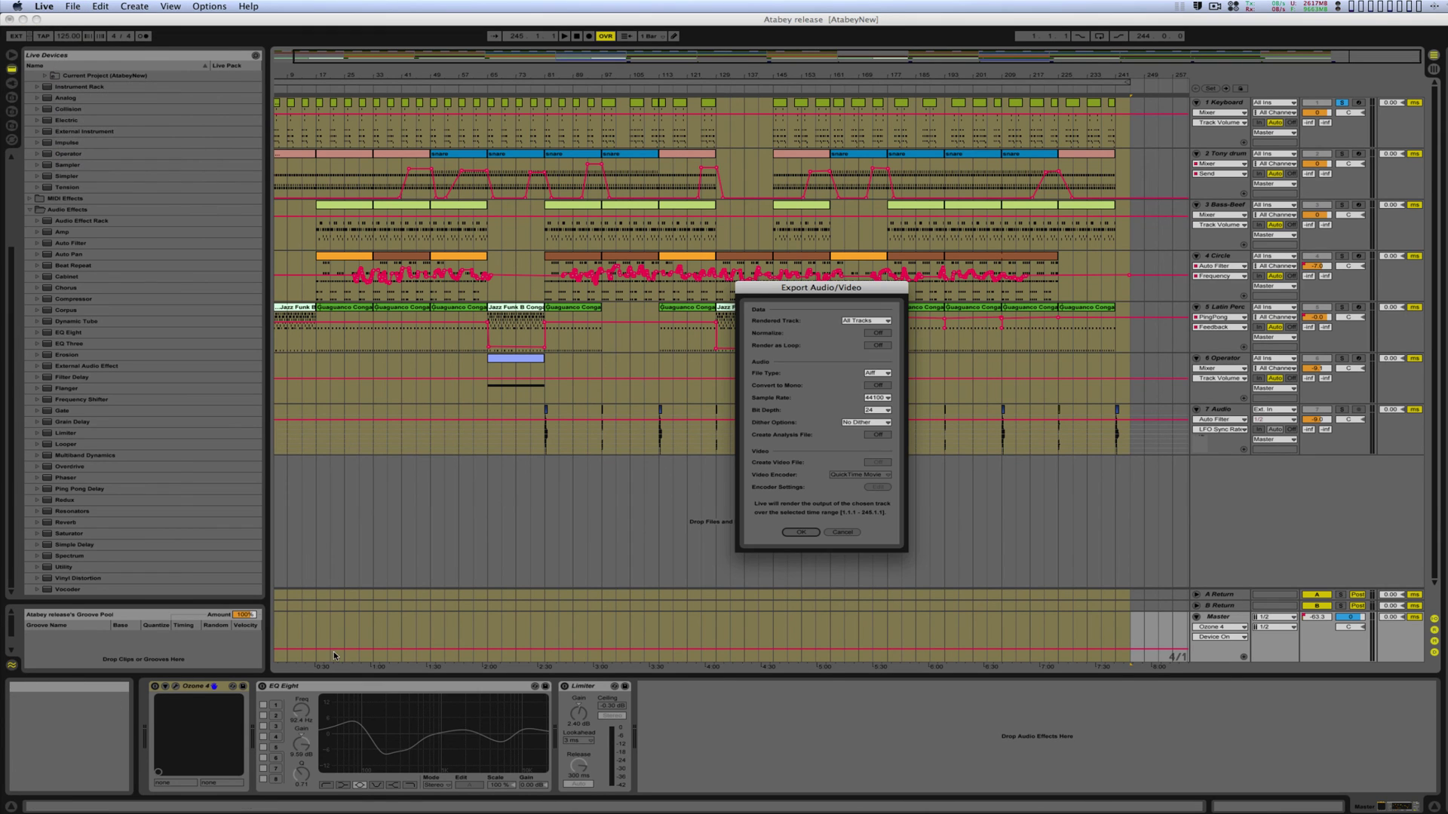
{"action": "left_click", "coordinate": [839, 533]}
{"action": "left_click", "coordinate": [528, 686]}
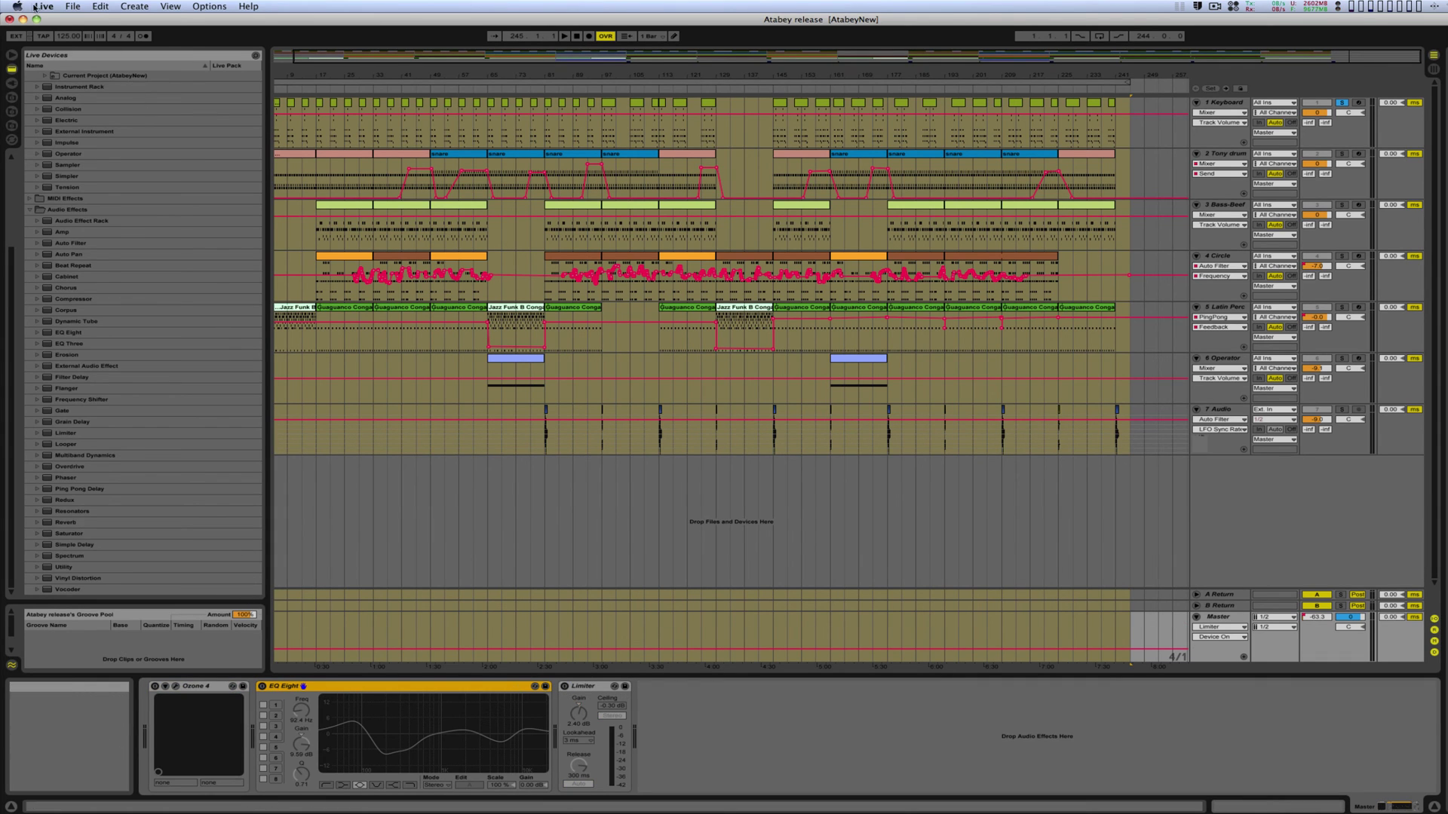
{"action": "left_click", "coordinate": [71, 7]}
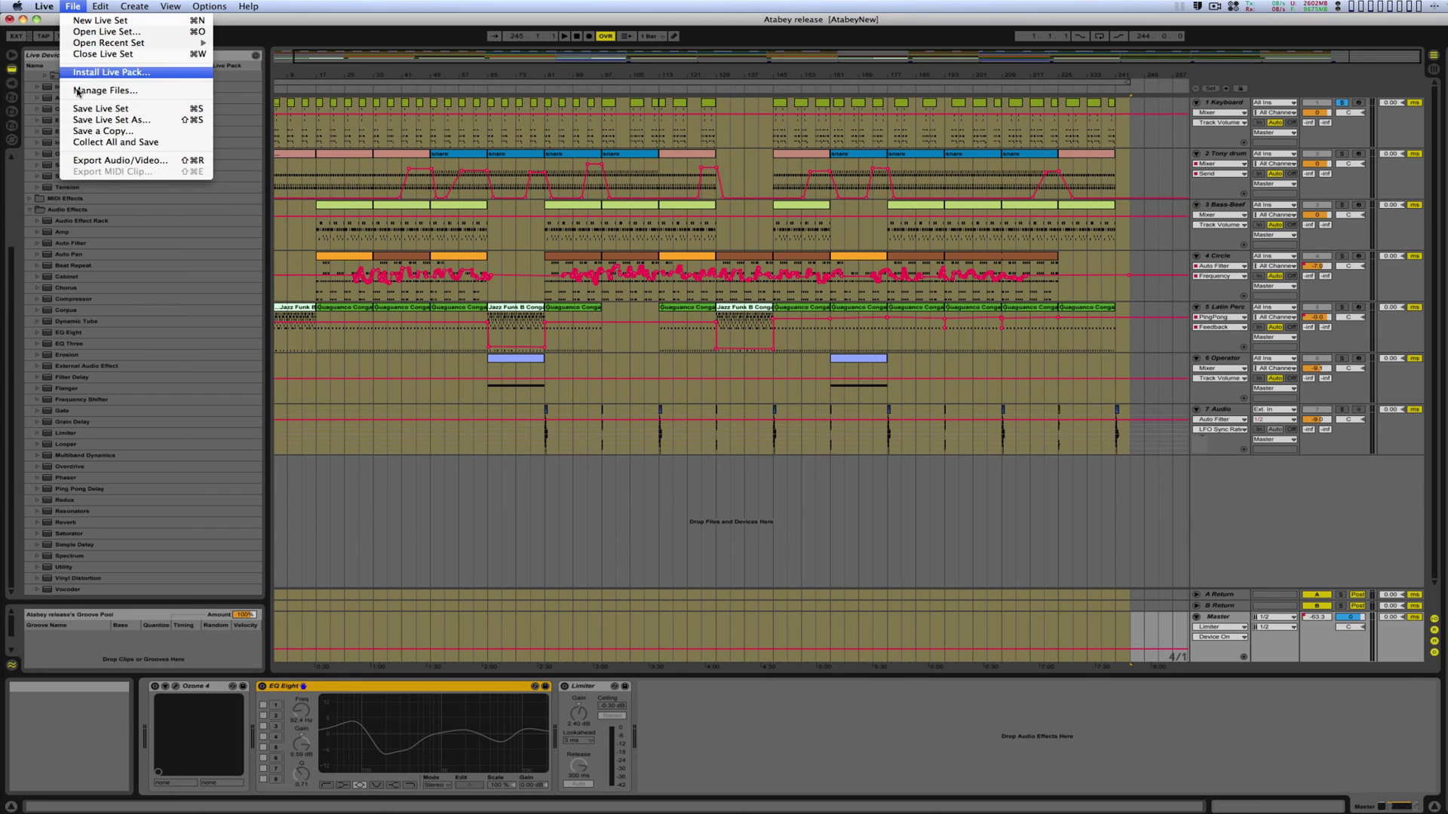
{"action": "left_click", "coordinate": [82, 160]}
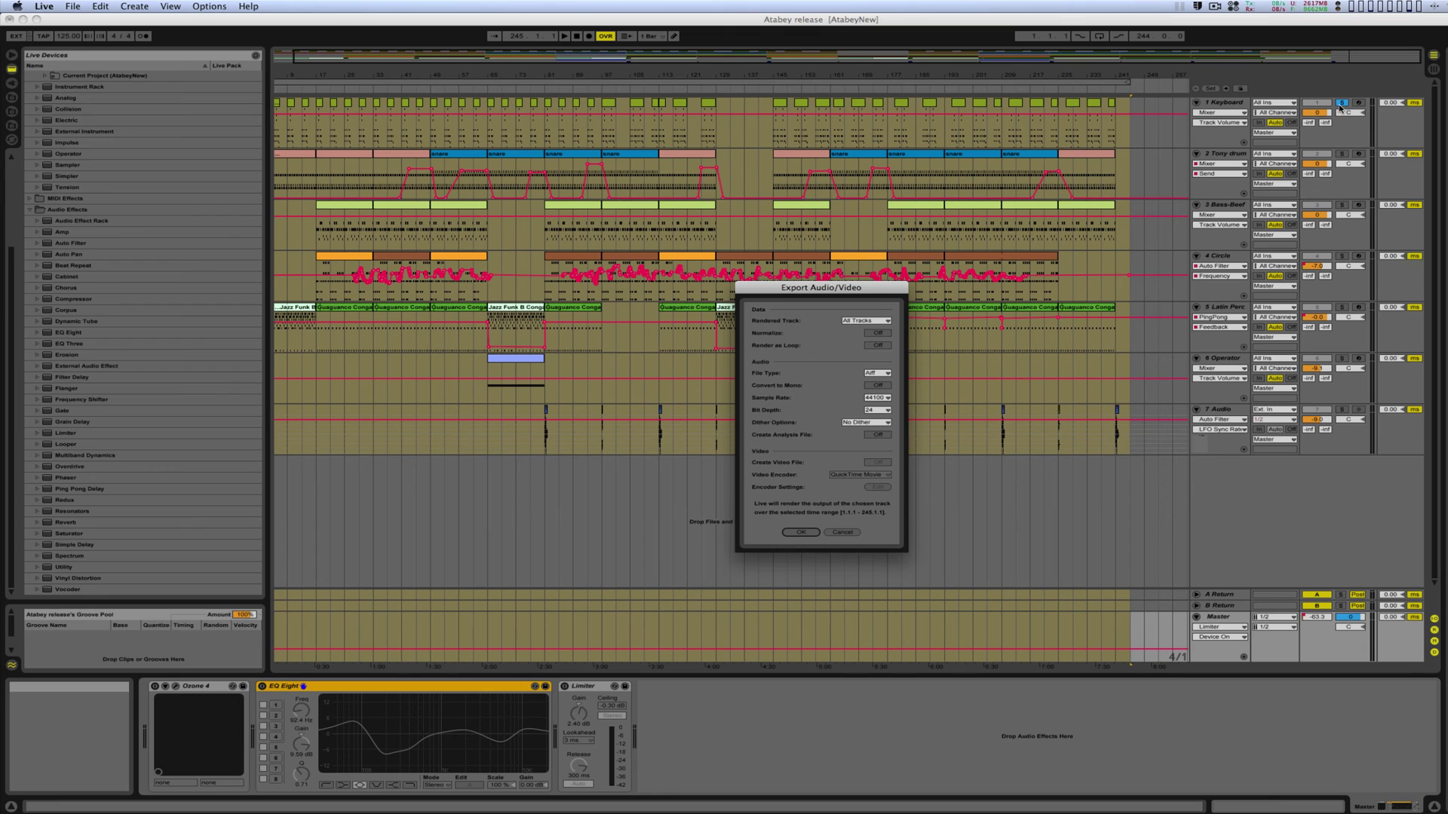
{"action": "left_click", "coordinate": [851, 532]}
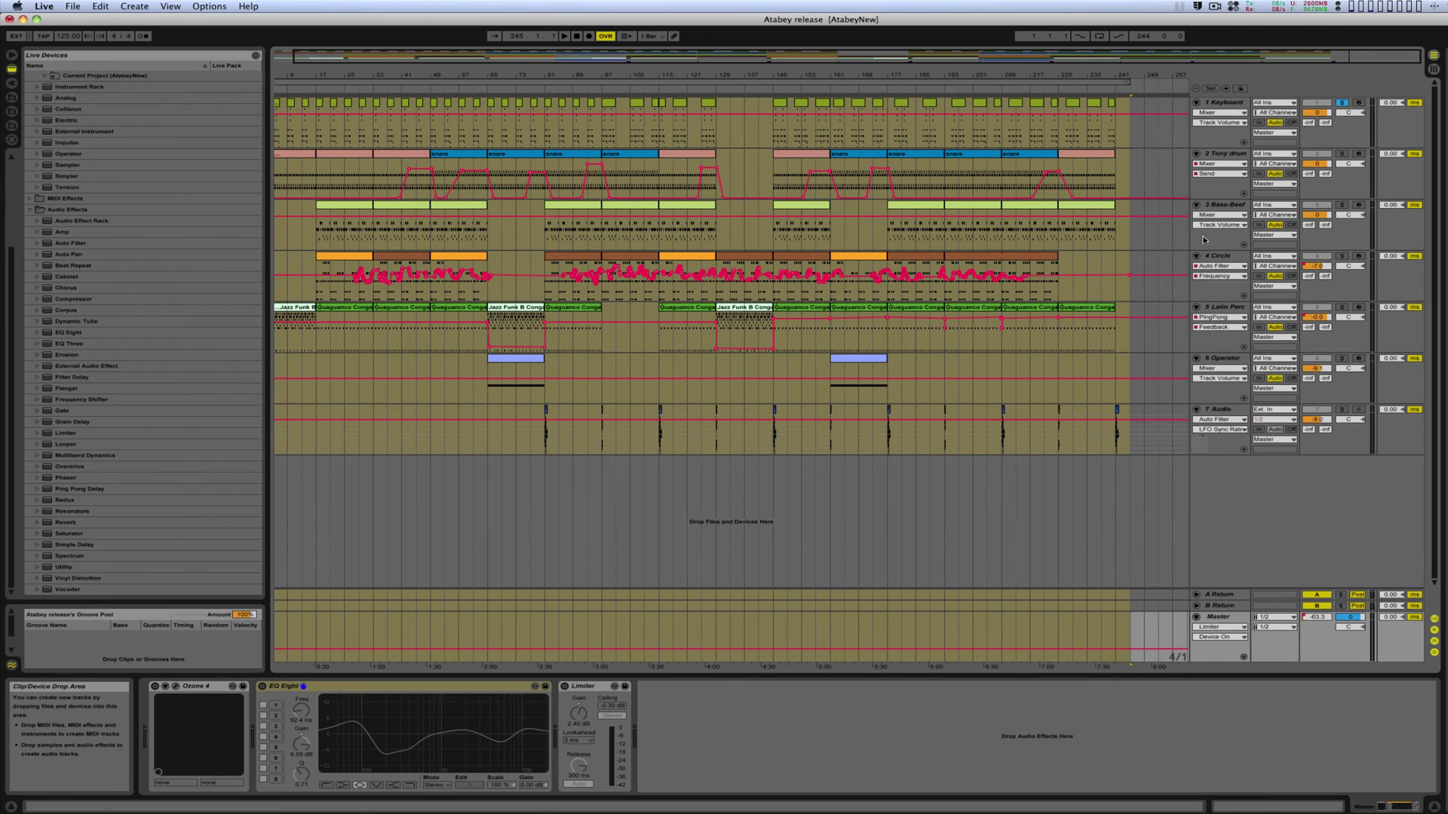
{"action": "left_click", "coordinate": [1345, 102]}
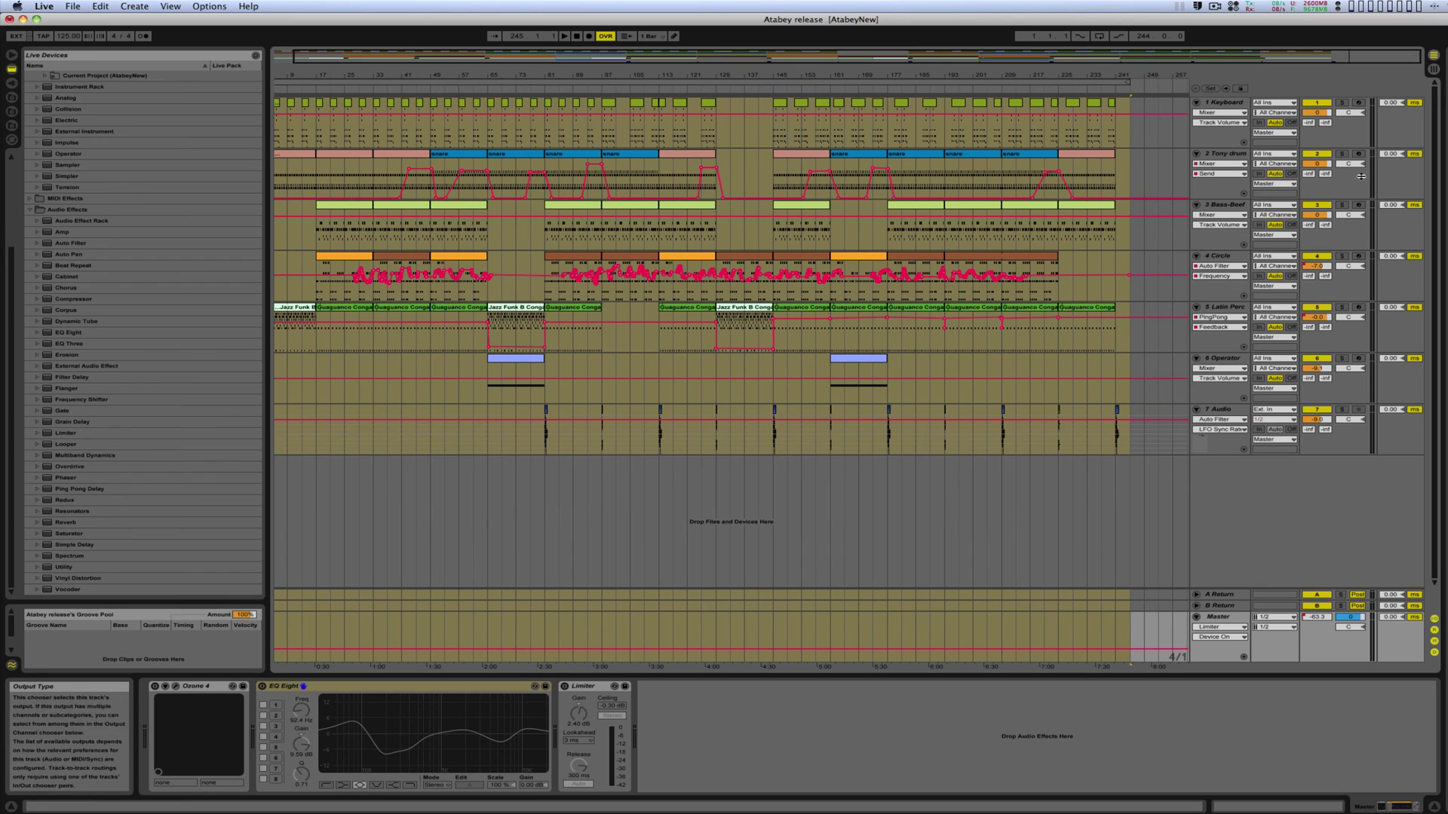
- Solo the Keyboard track and choose Master as the rendered track for an audio export
{"action": "left_click", "coordinate": [1341, 102]}
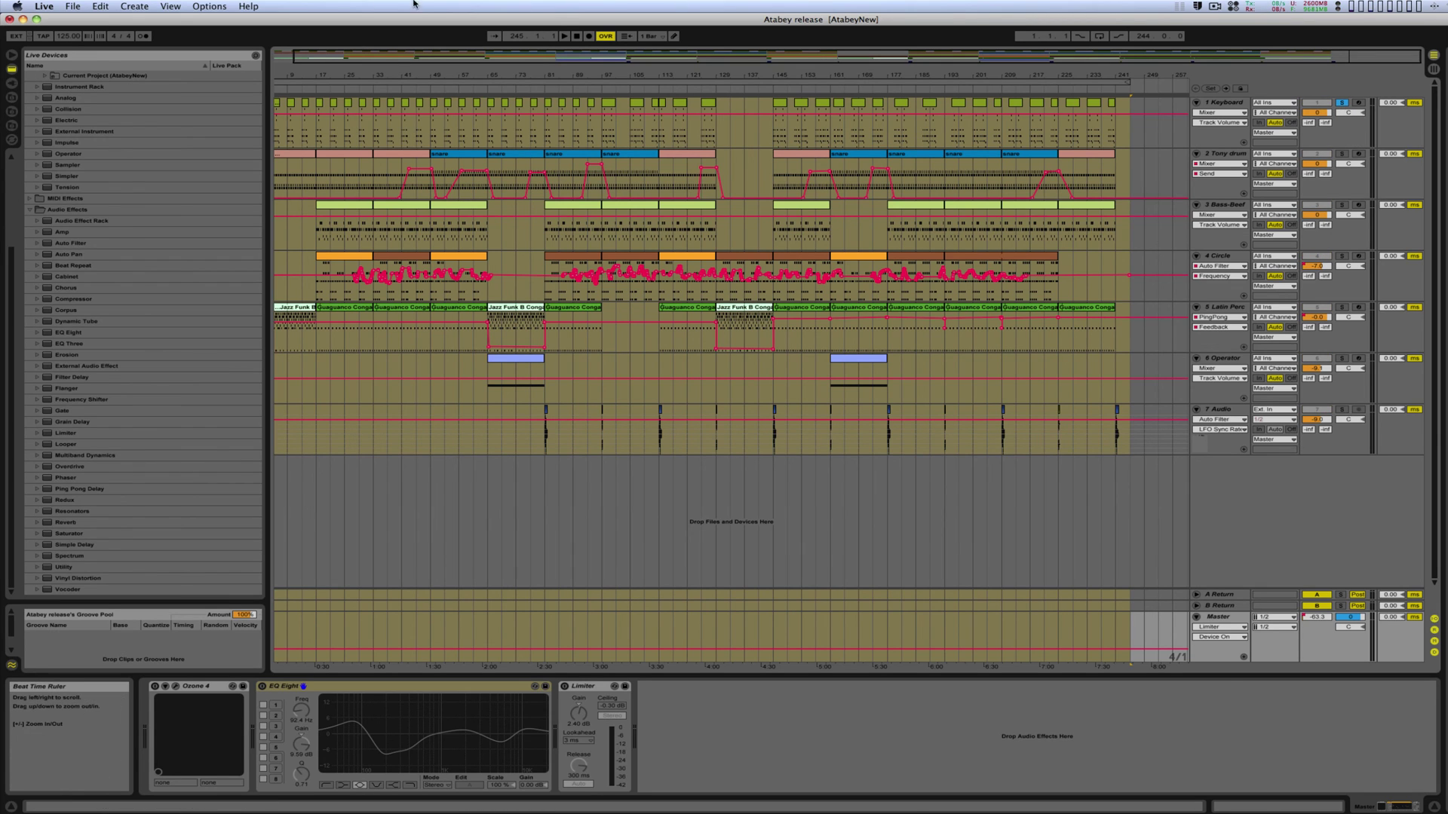
{"action": "left_click", "coordinate": [72, 6]}
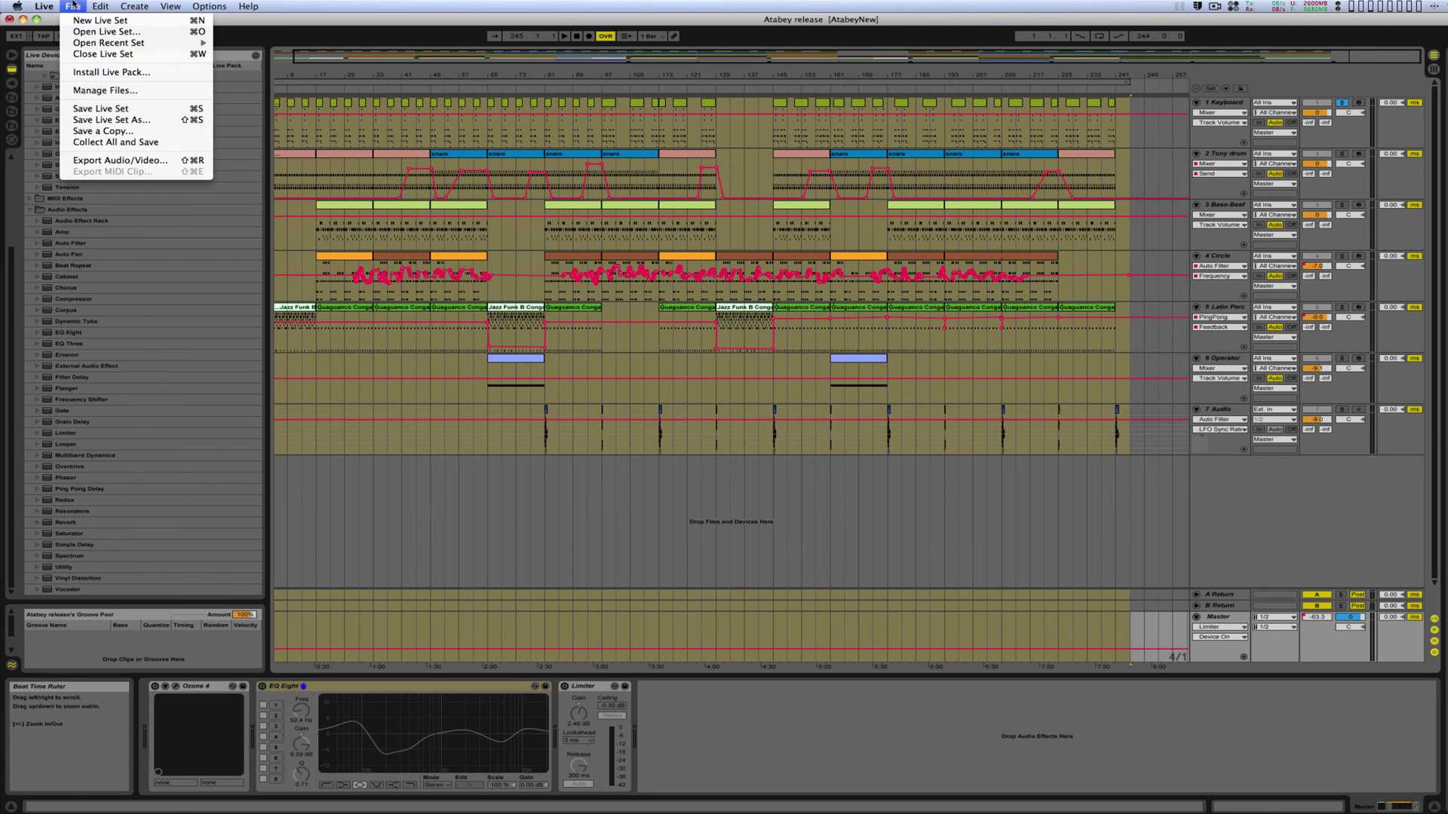
{"action": "left_click", "coordinate": [105, 162]}
{"action": "left_click", "coordinate": [866, 320]}
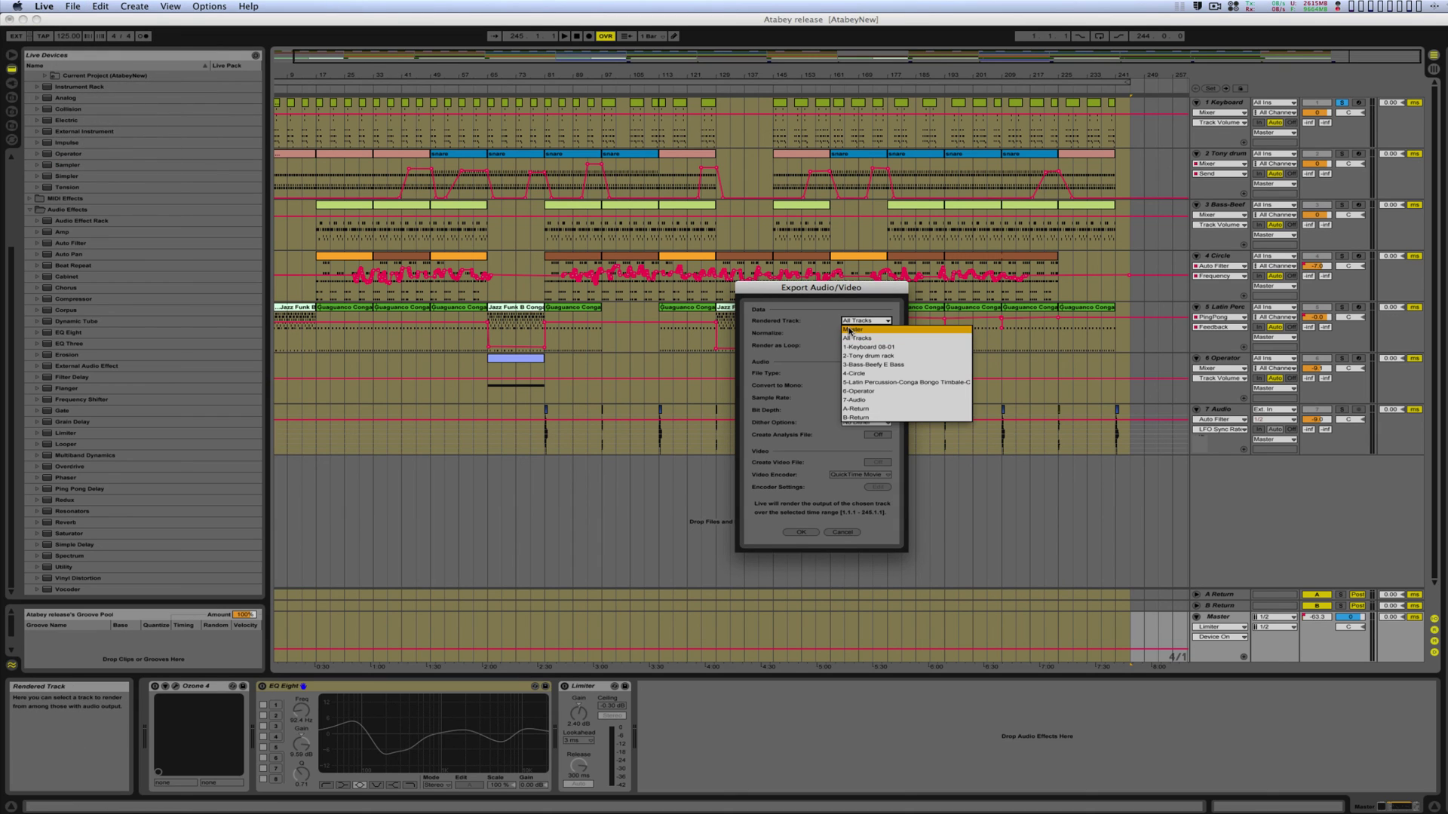
{"action": "left_click", "coordinate": [849, 333]}
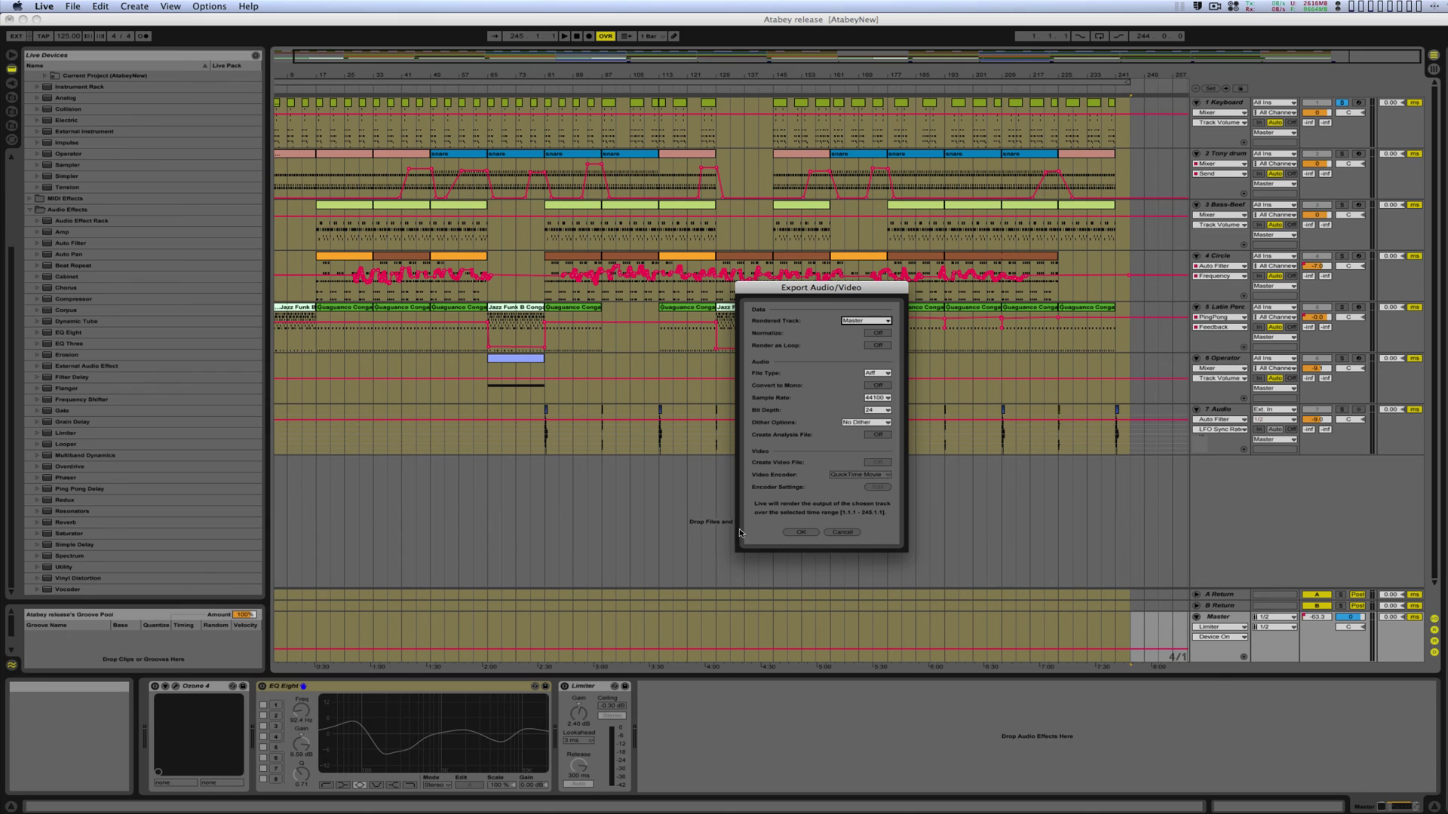
- Export the soloed Keyboard track into the Pre Master folder with "keyboard" in its file name
{"action": "left_click", "coordinate": [801, 532]}
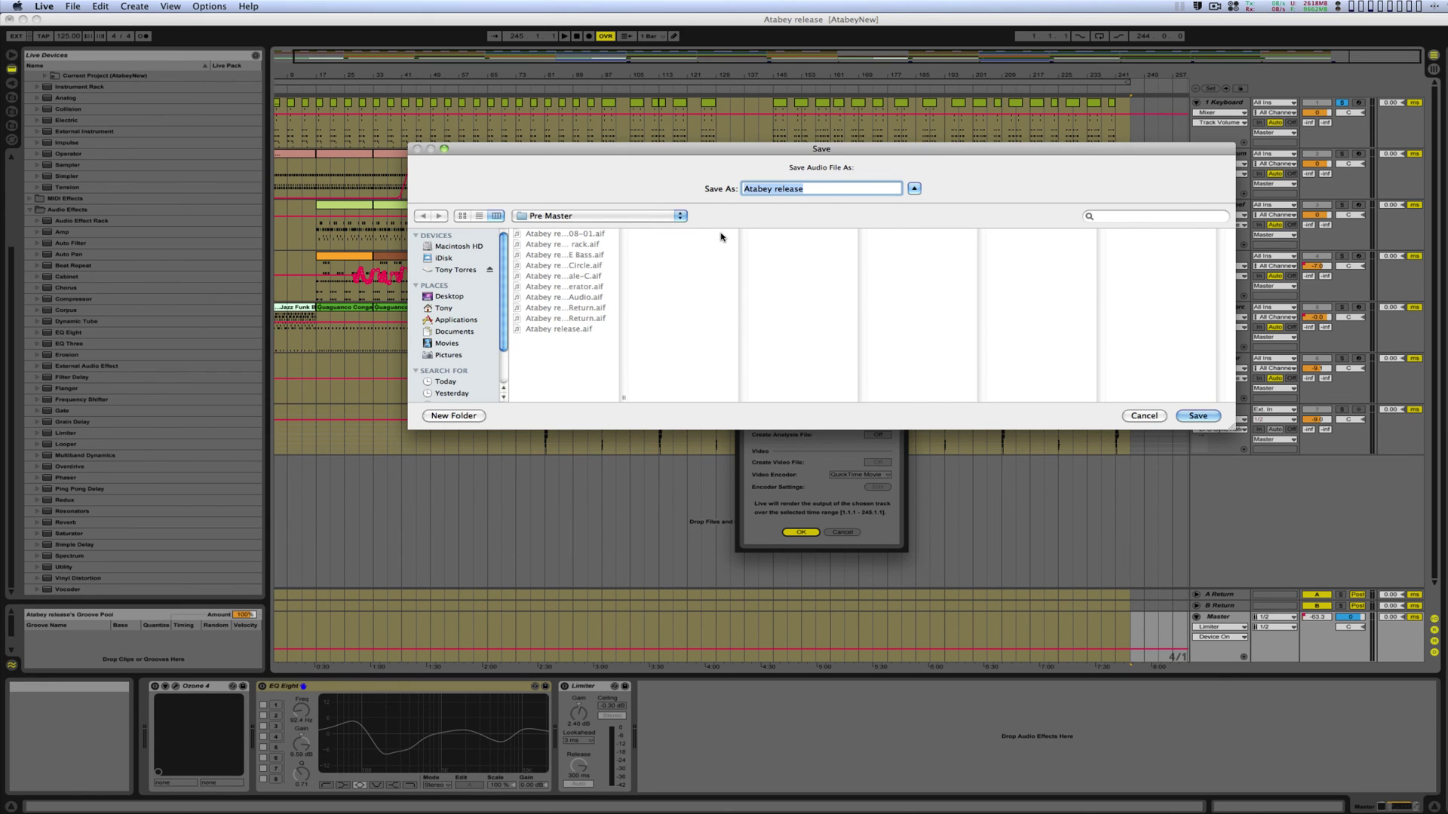
{"action": "left_click_drag", "start_coordinate": [781, 149], "coordinate": [775, 215]}
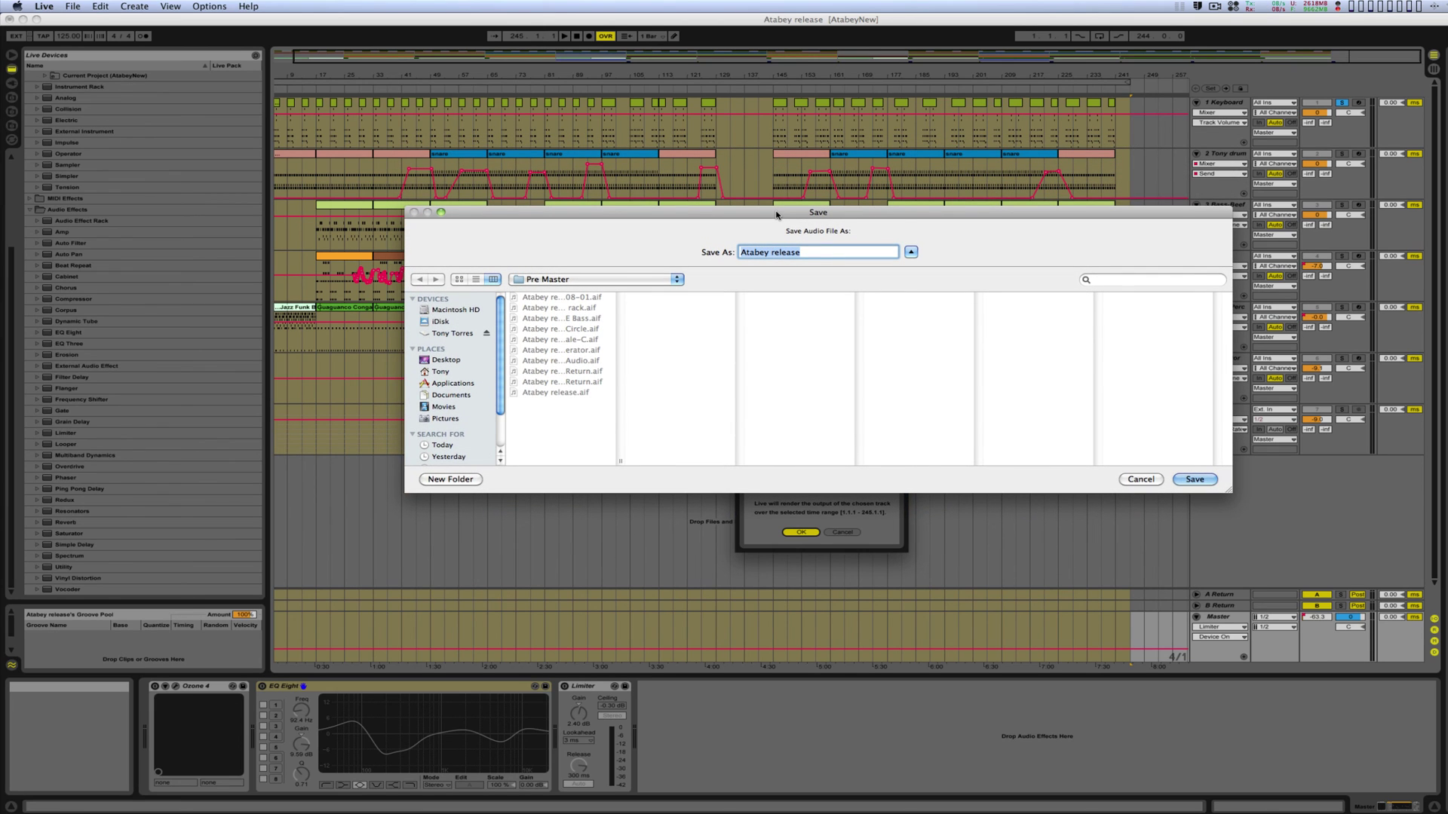
{"action": "left_click", "coordinate": [849, 253]}
{"action": "type", "text": "keyboard"}
{"action": "left_click", "coordinate": [1191, 479]}
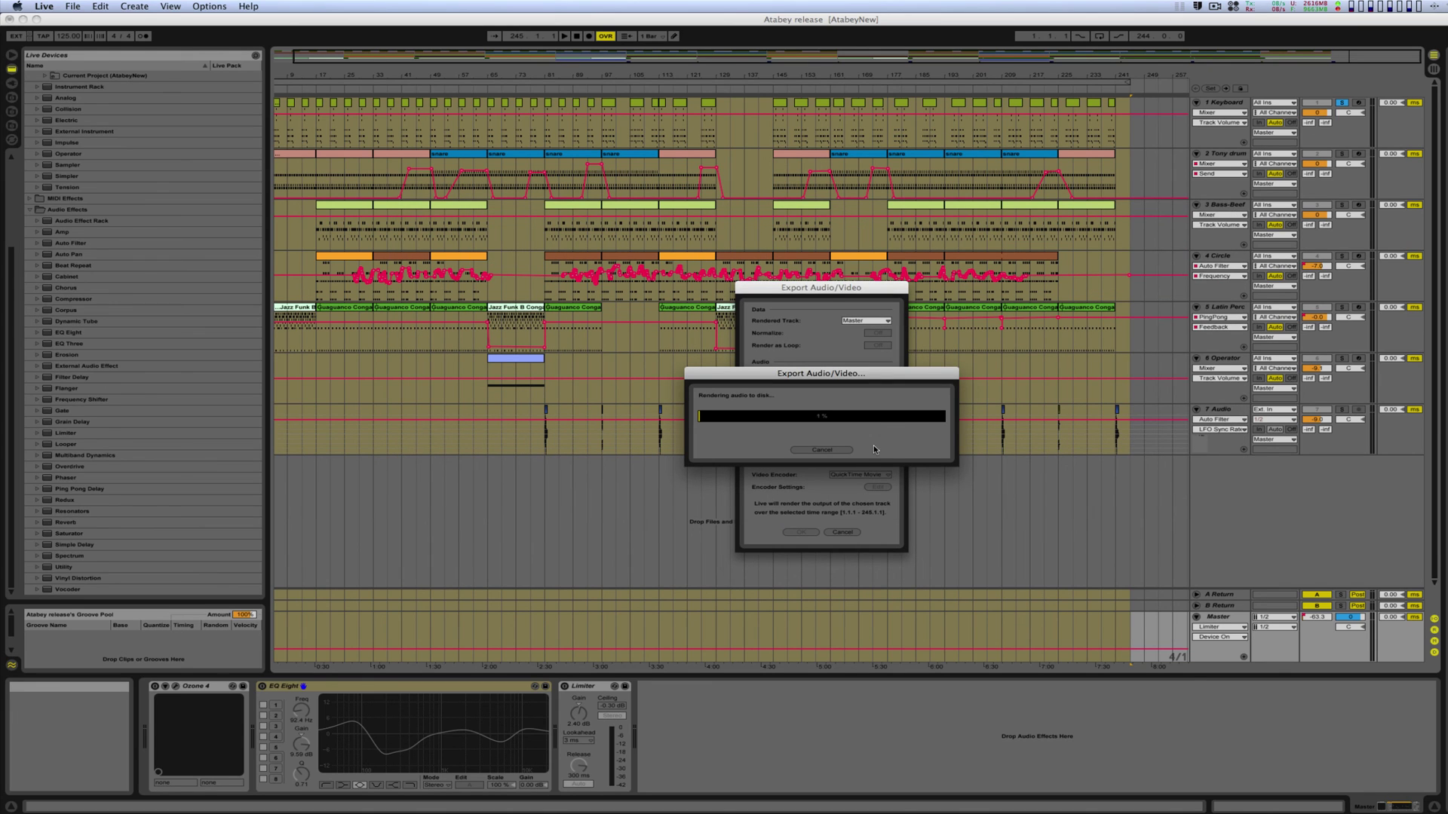